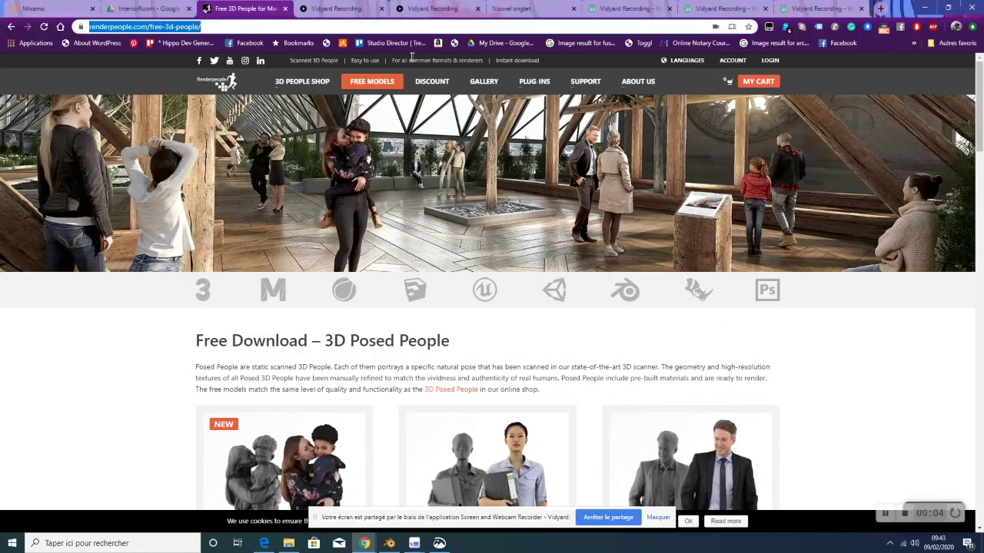
Download the third free 3D rigged character from Renderpeople as an FBX zip
scroll(651, 335, down, 2)
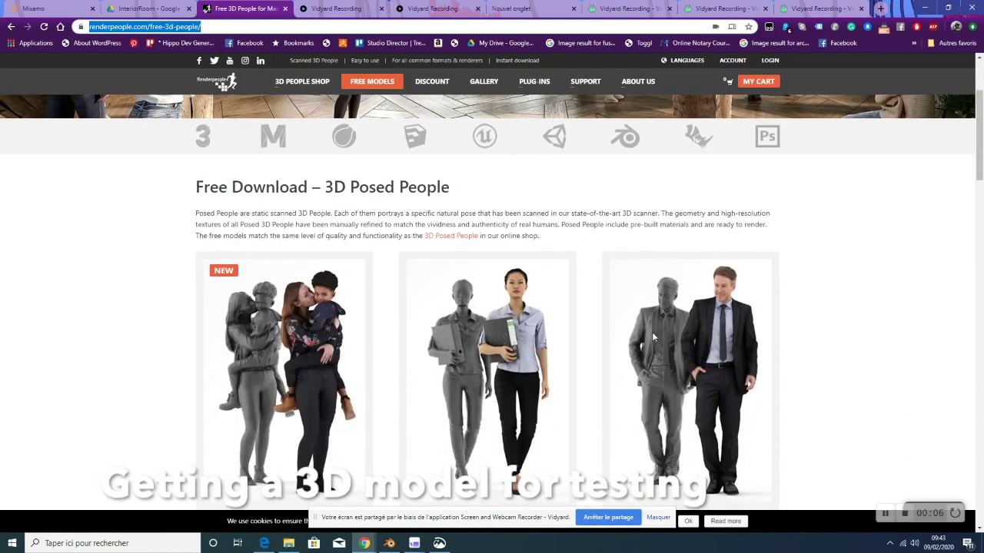
scroll(651, 336, down, 3)
scroll(651, 336, down, 4)
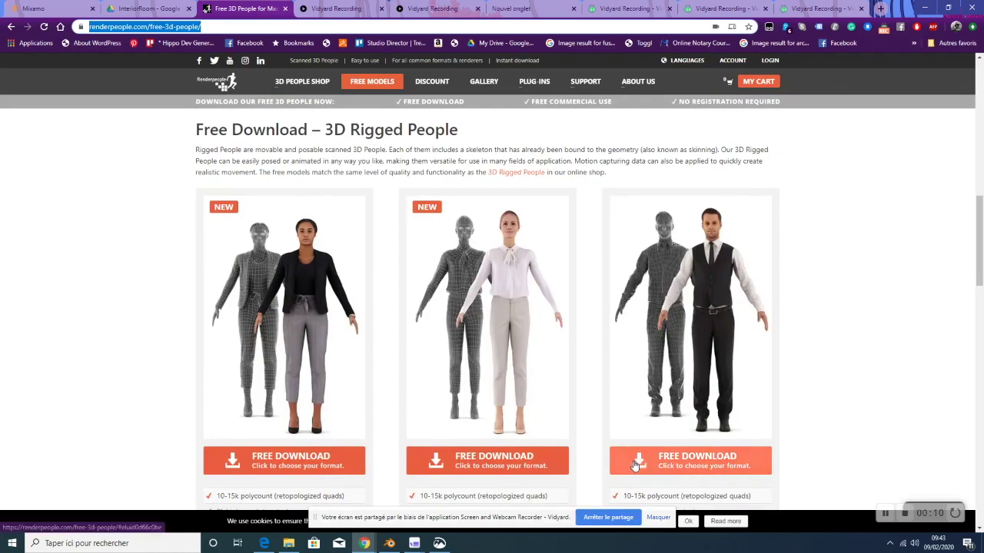
scroll(645, 438, down, 2)
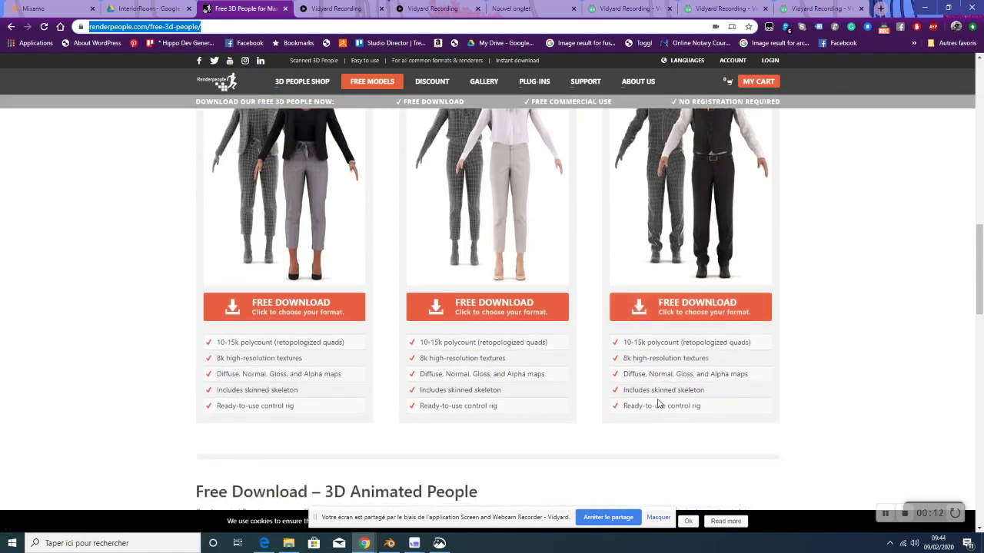
click(640, 307)
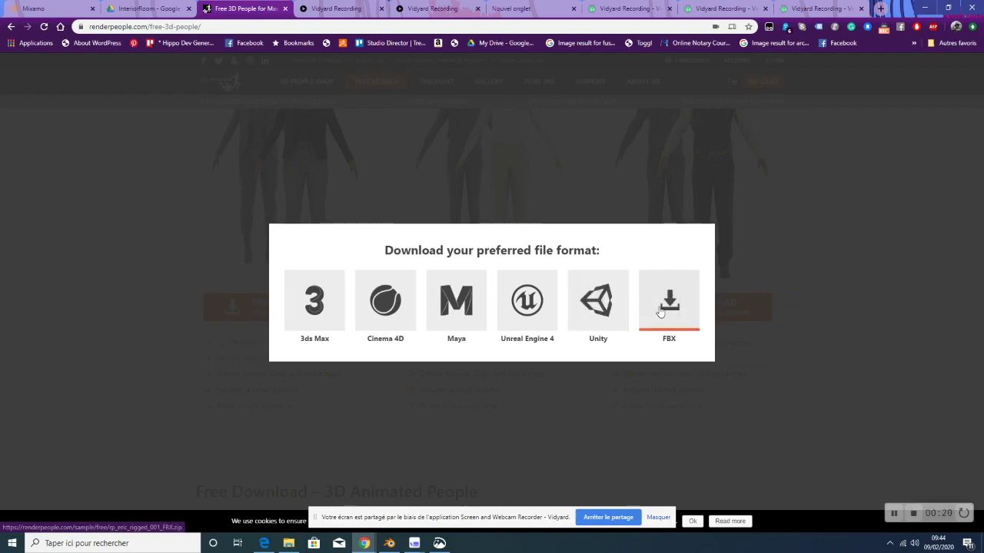
click(660, 310)
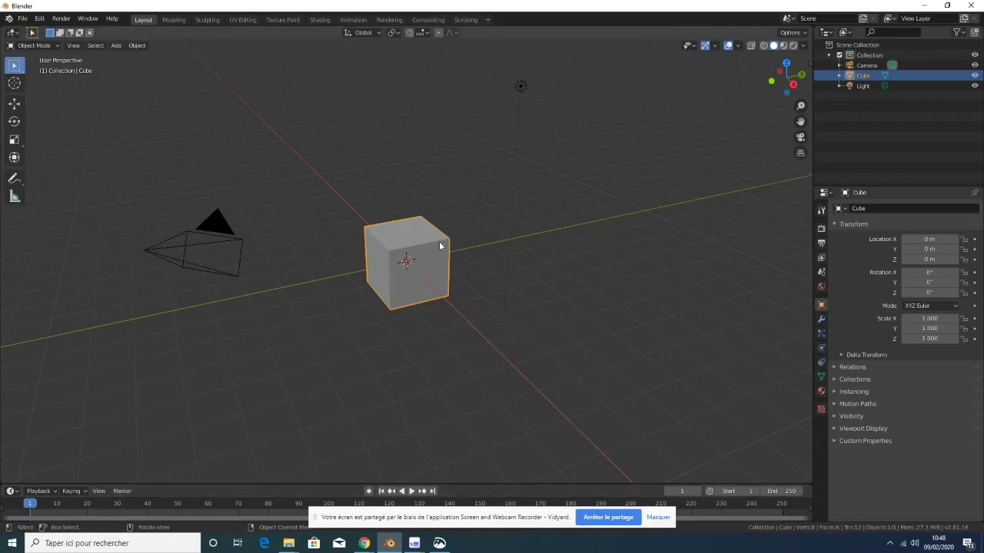
Delete the default cube, then import rp_eric_rigged_001_zup_a.fbx from Downloads/rp_eric_rigged_001_FBX
key(x)
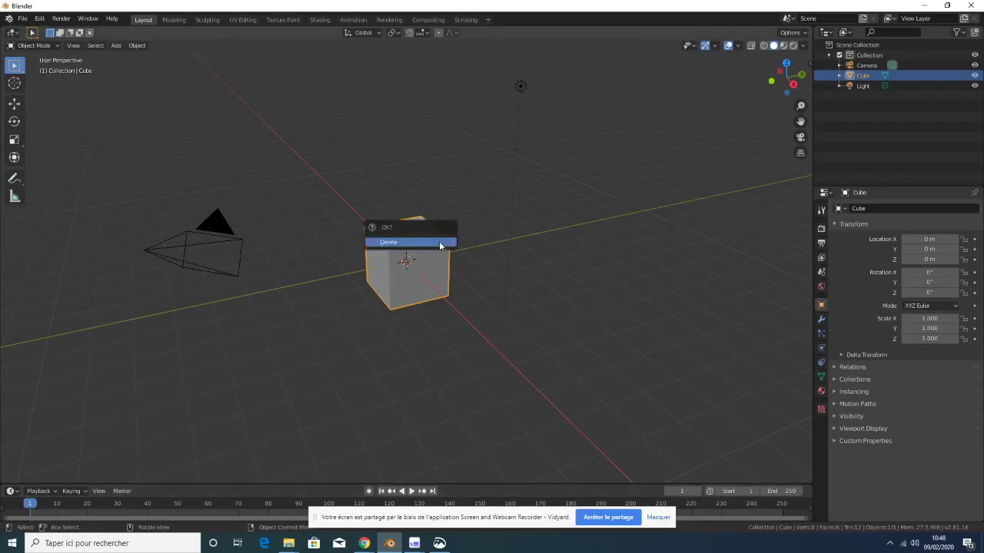
click(415, 242)
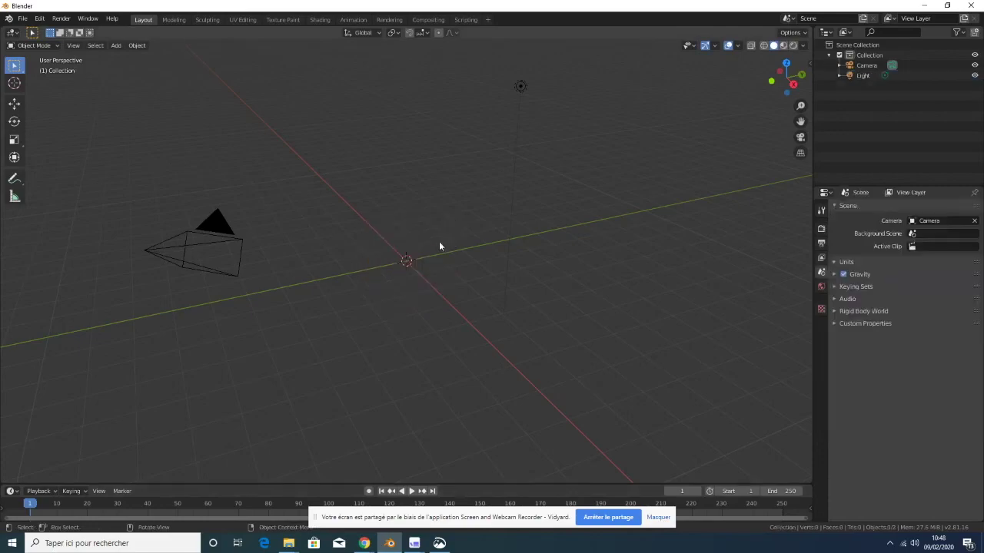
click(23, 19)
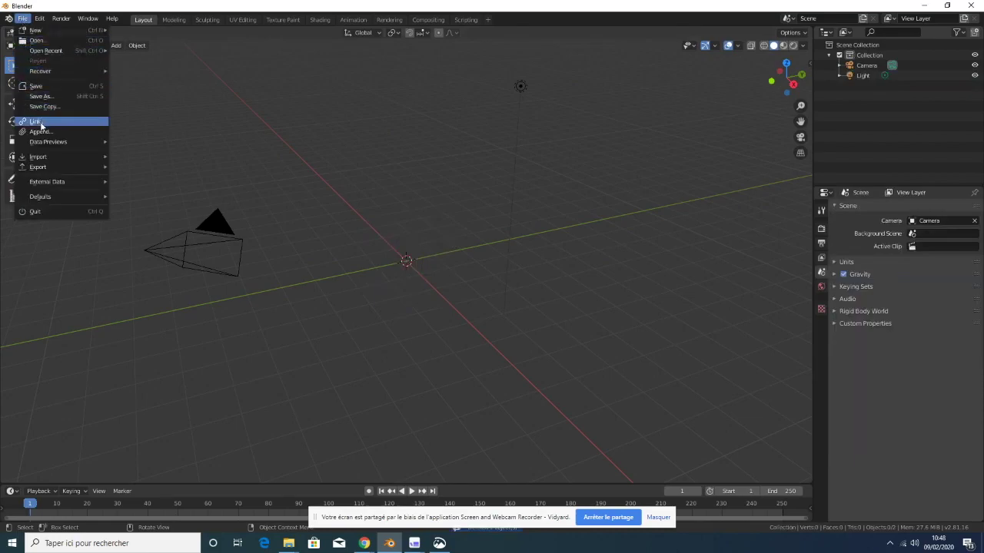
mouse_move(38, 157)
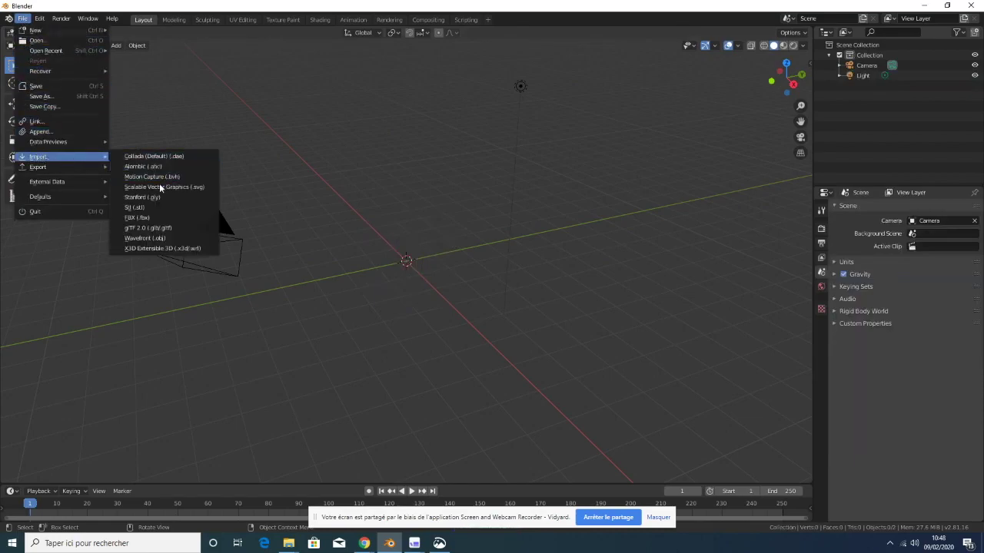
click(139, 217)
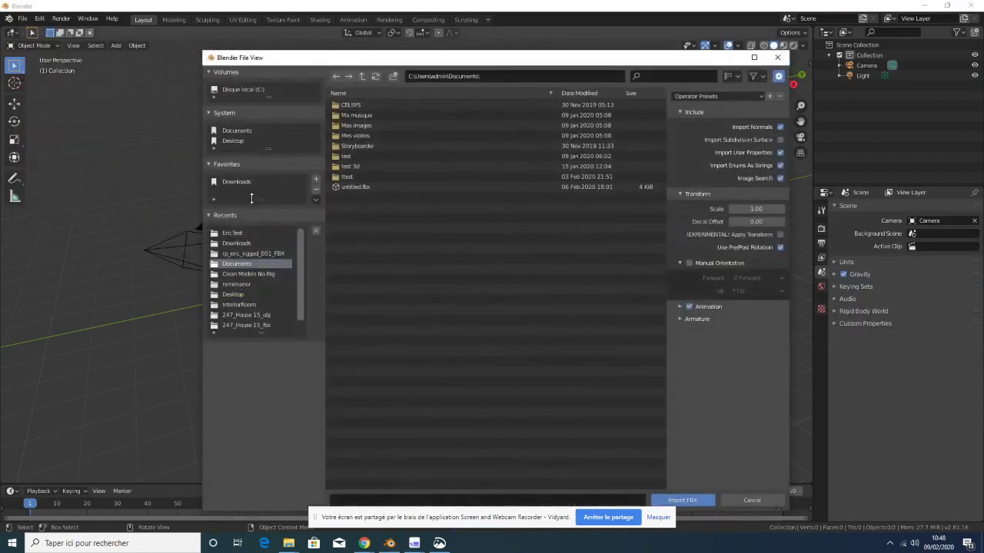
click(240, 183)
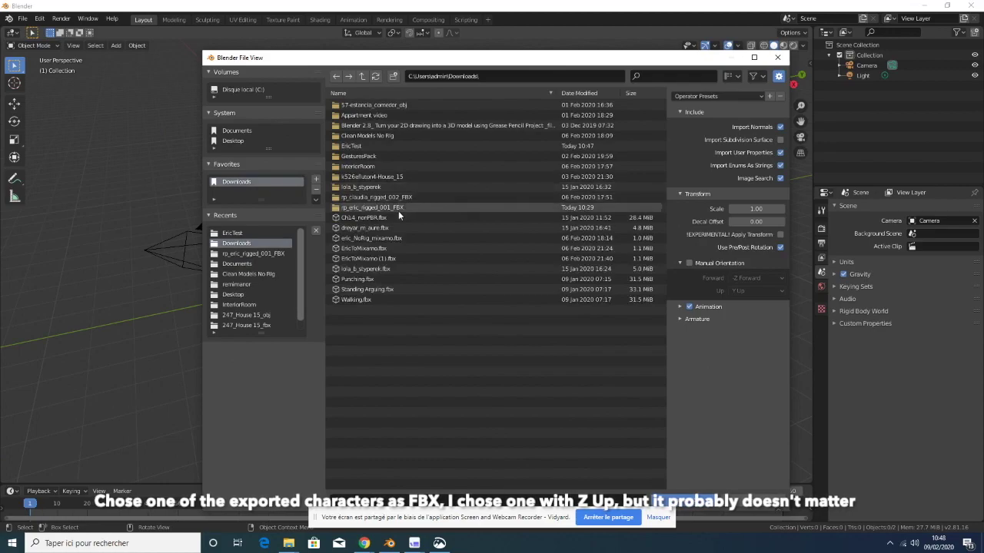
click(392, 214)
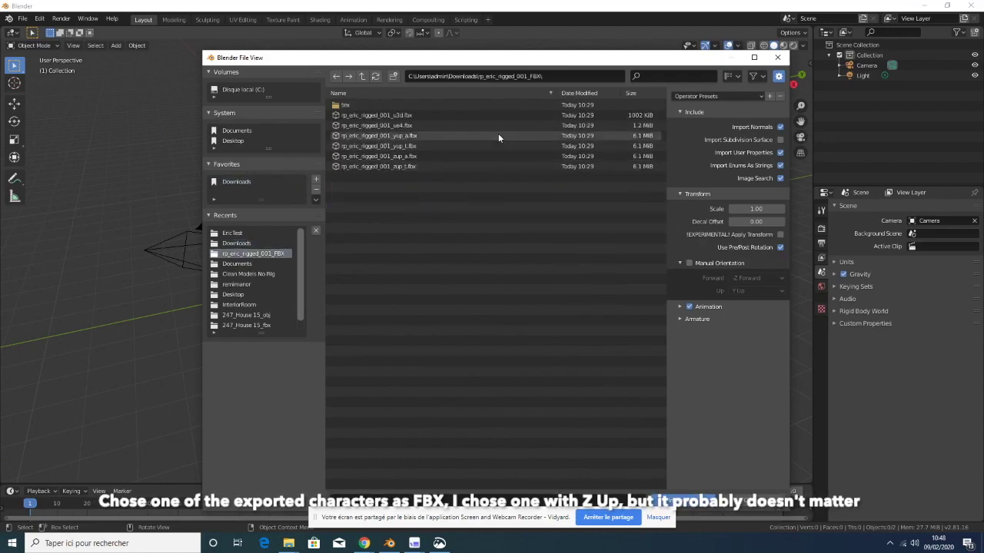
click(407, 156)
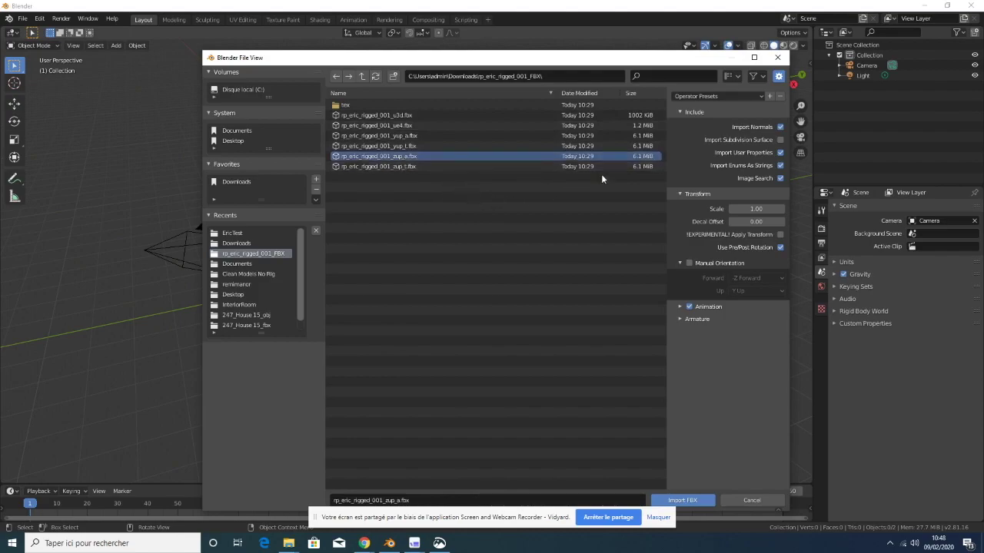
click(686, 500)
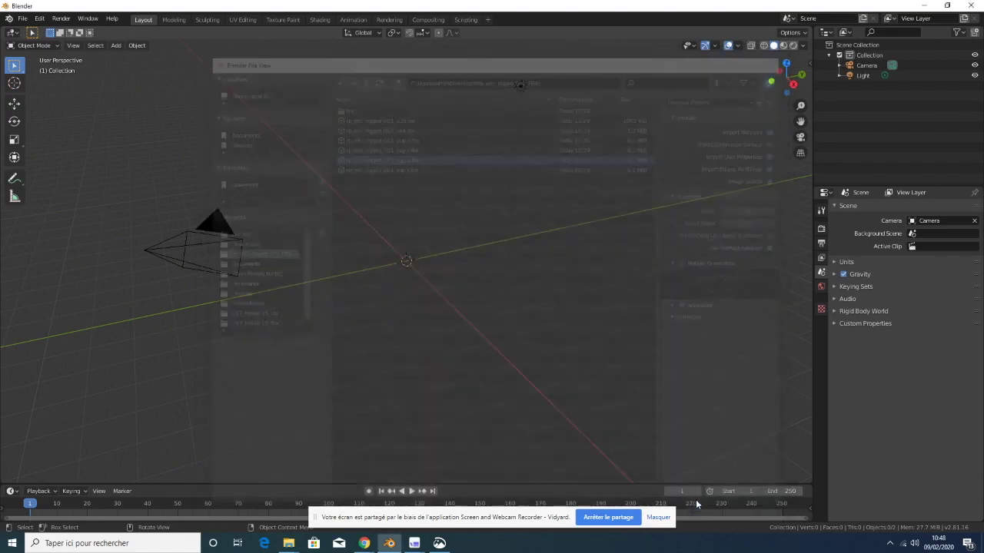
Inspect the imported character and expand rp_eric_rigged_001 and its _geo child in the Outliner
click(659, 518)
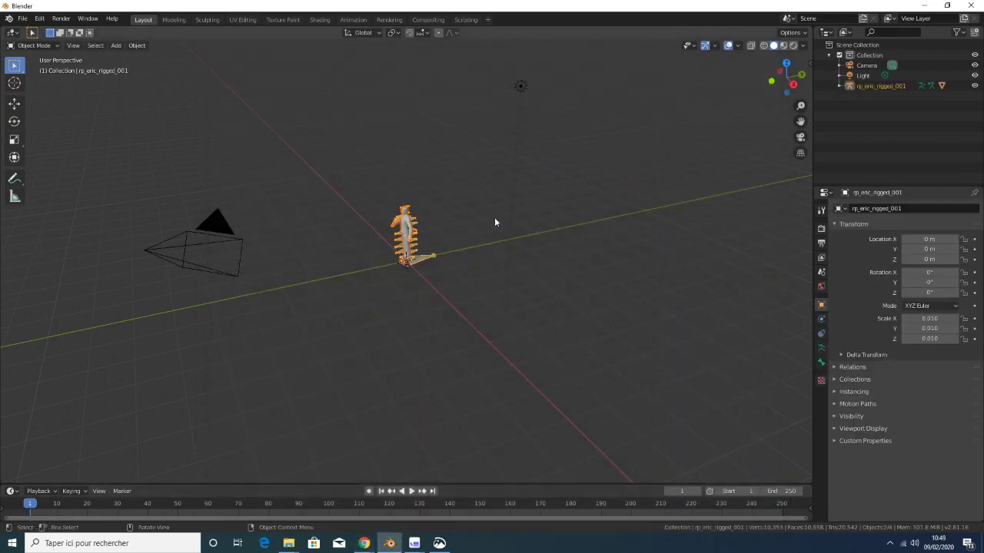
middle_drag(494, 219, 467, 237)
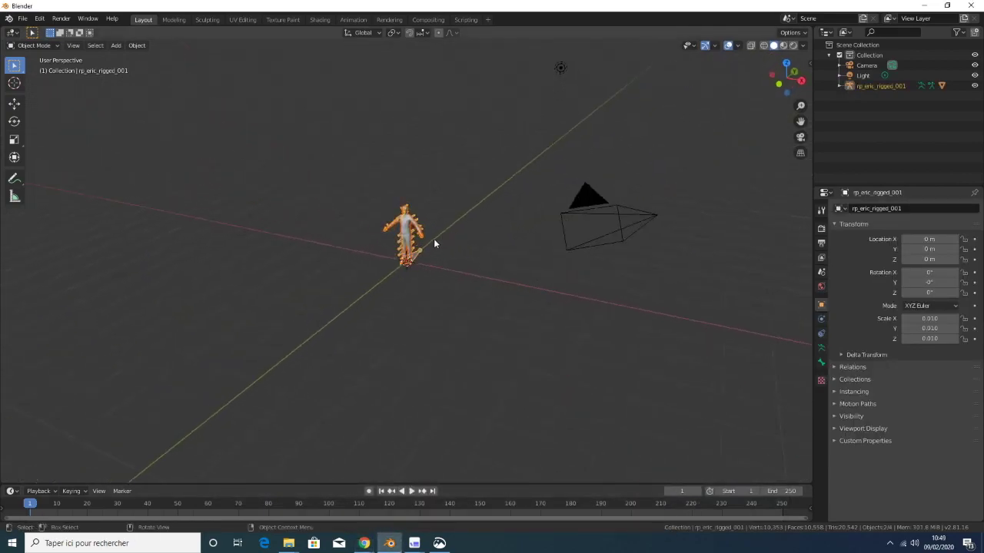
scroll(433, 238, up, 2)
scroll(433, 239, up, 2)
scroll(444, 213, up, 2)
mouse_move(434, 192)
middle_down()
mouse_move(402, 180)
mouse_move(420, 157)
mouse_move(467, 189)
mouse_move(534, 199)
mouse_move(531, 188)
middle_up()
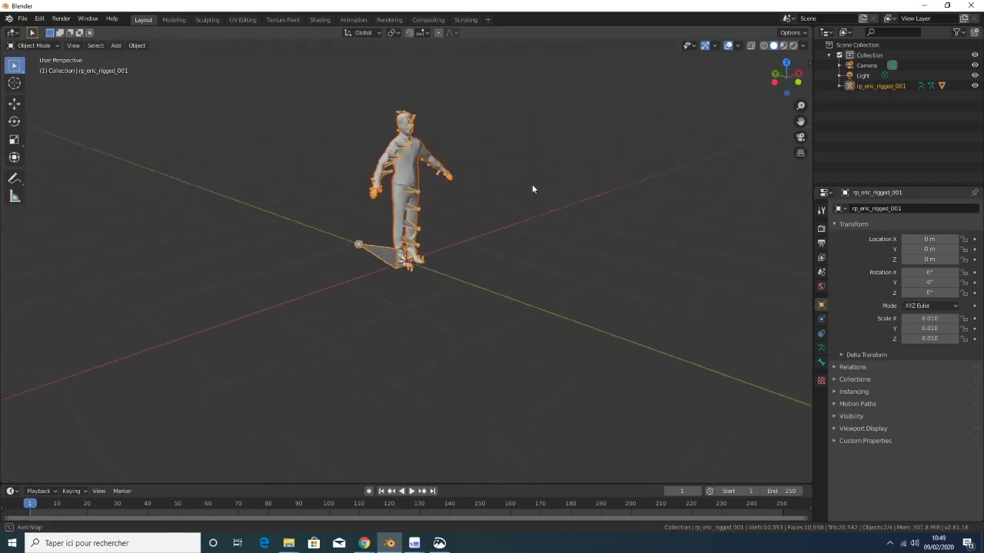
click(840, 85)
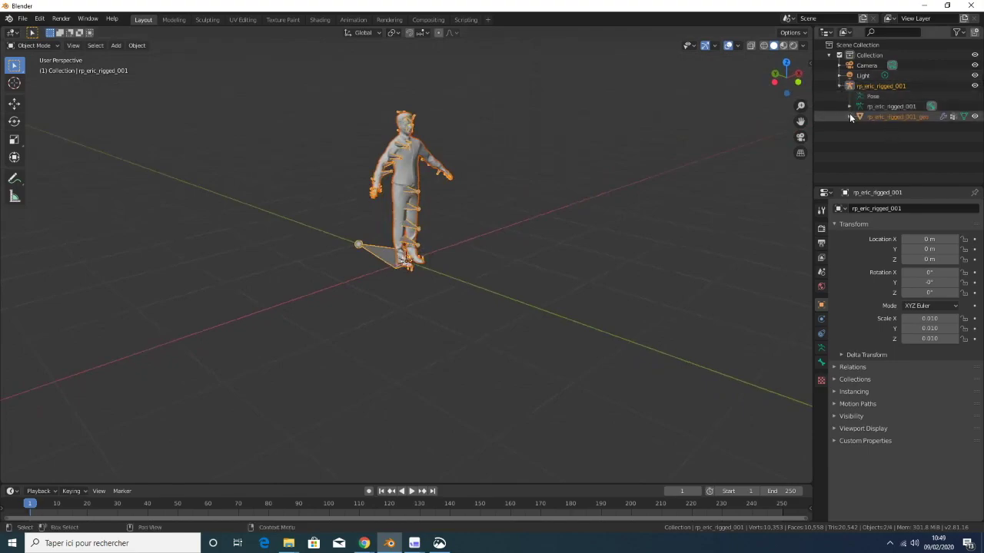
click(849, 116)
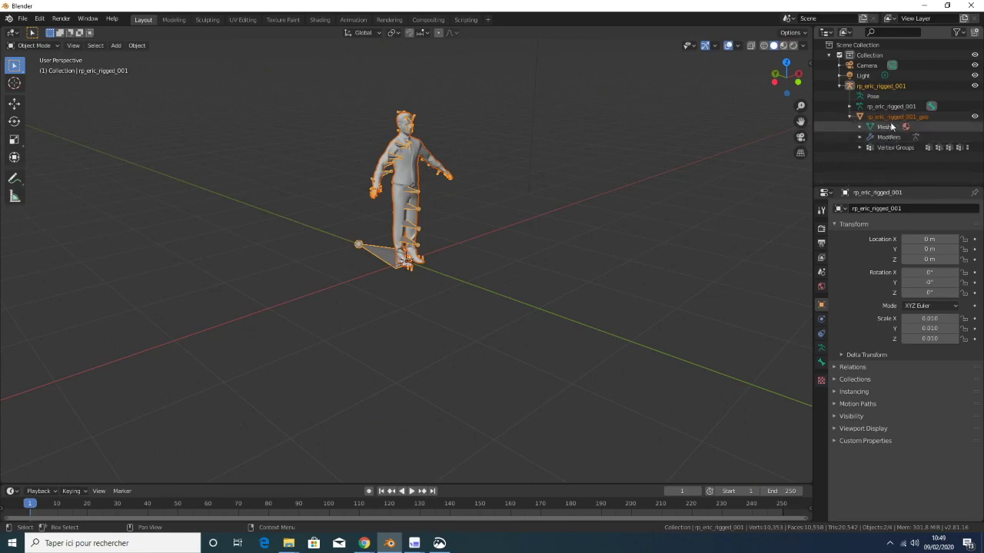
Switch the rig to Pose Mode and select the geo mesh and Pose entries
right_click(867, 167)
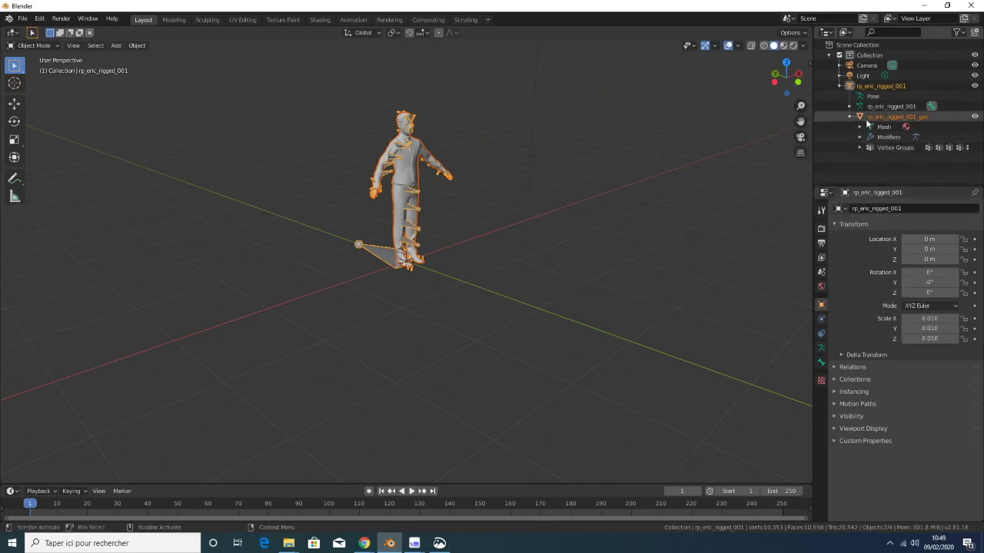
key(ctrl+Tab)
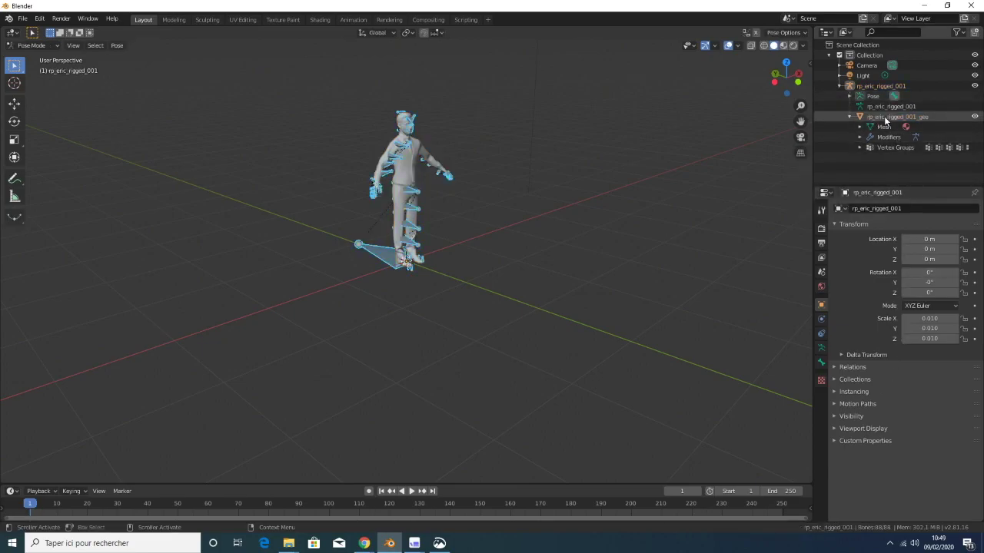
click(885, 118)
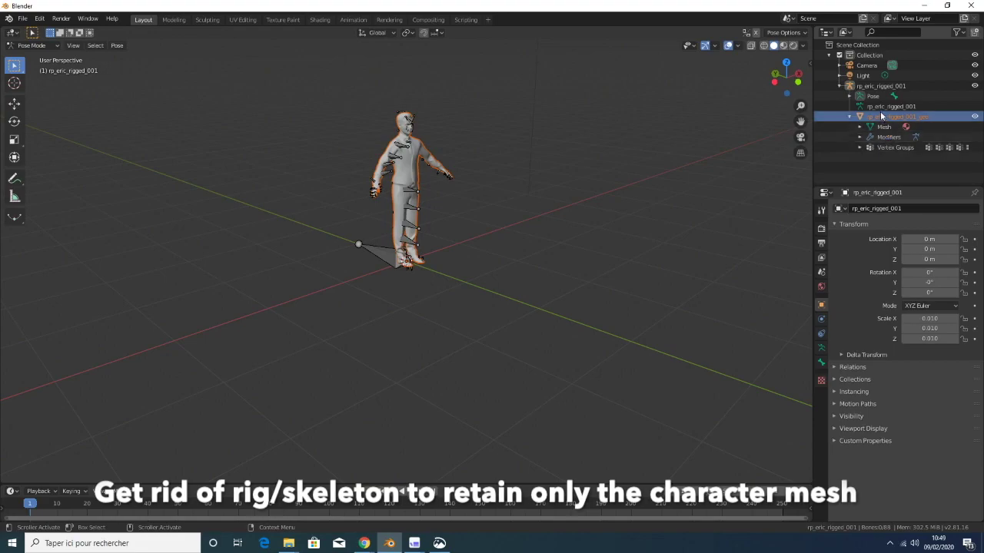
click(870, 97)
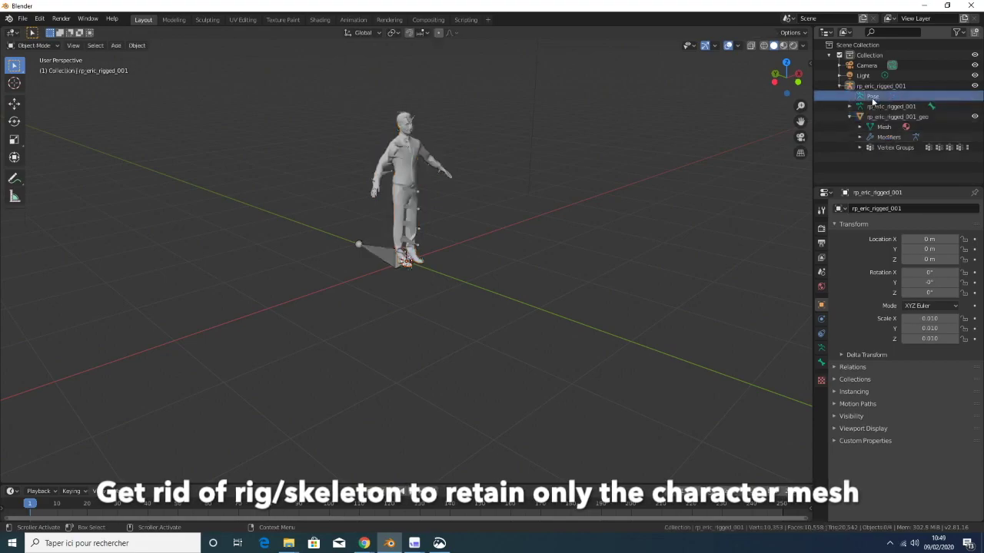
Delete the armature data under rp_eric_rigged_001 and zoom back out to the figure
click(885, 107)
right_click(885, 109)
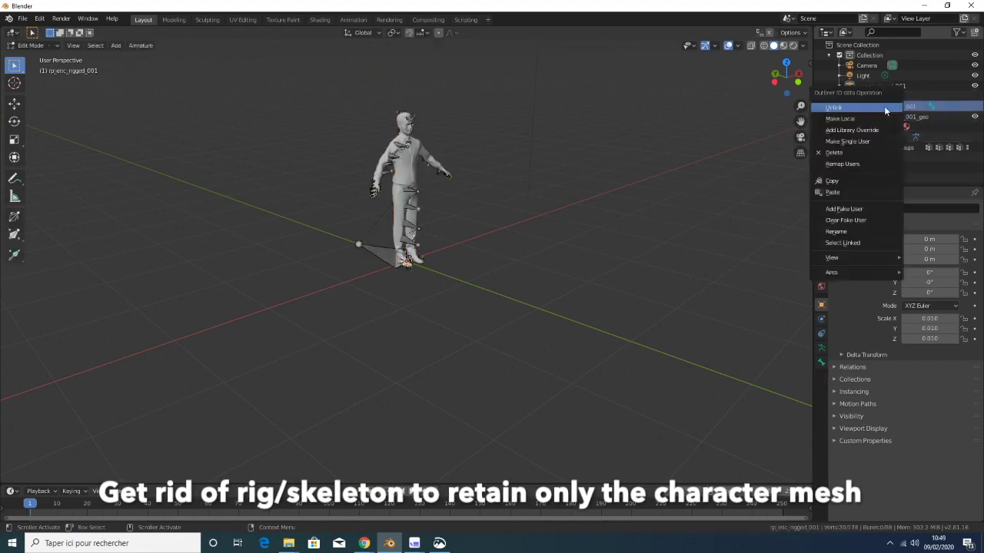
click(846, 153)
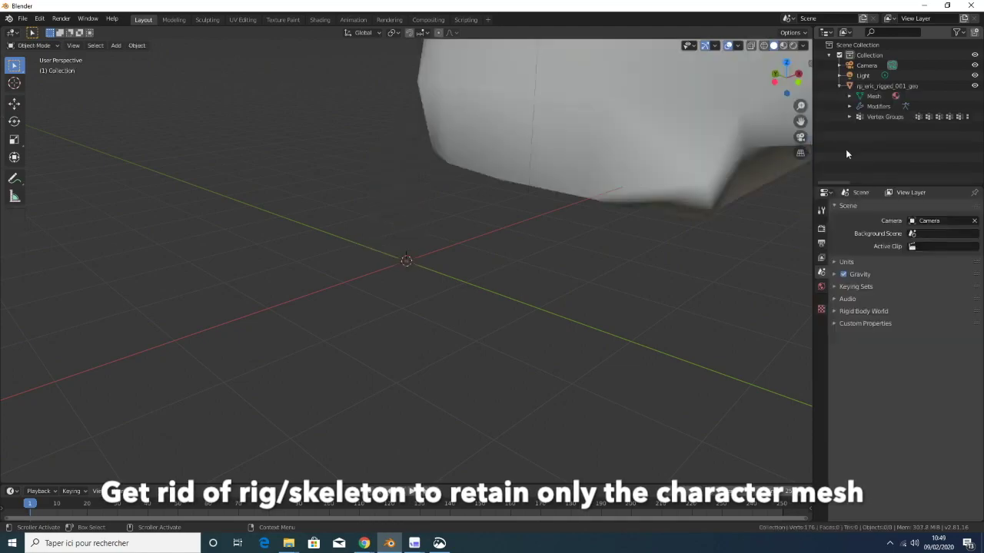
scroll(685, 177, up, 2)
scroll(685, 176, down, 2)
scroll(685, 177, down, 2)
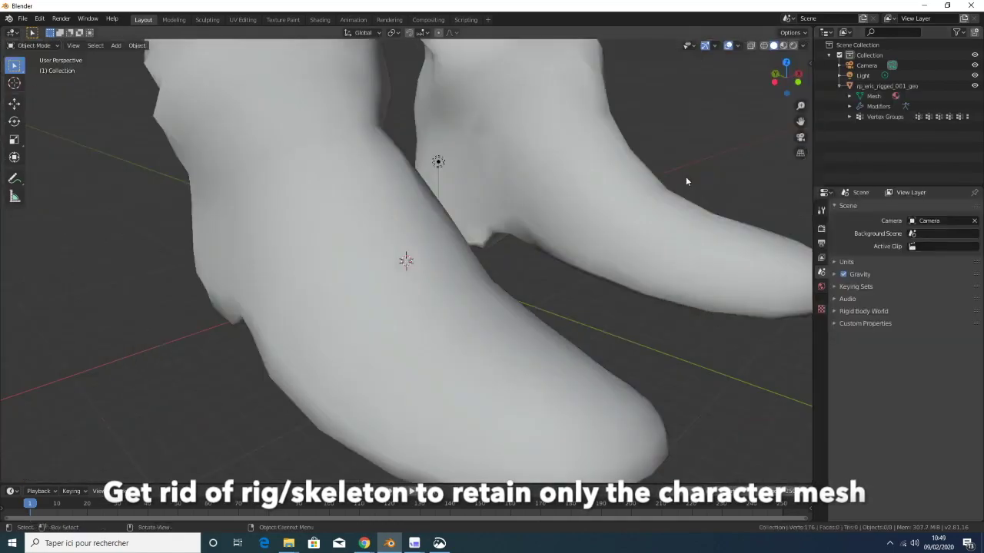
scroll(685, 176, down, 3)
scroll(685, 176, down, 1)
scroll(686, 175, up, 1)
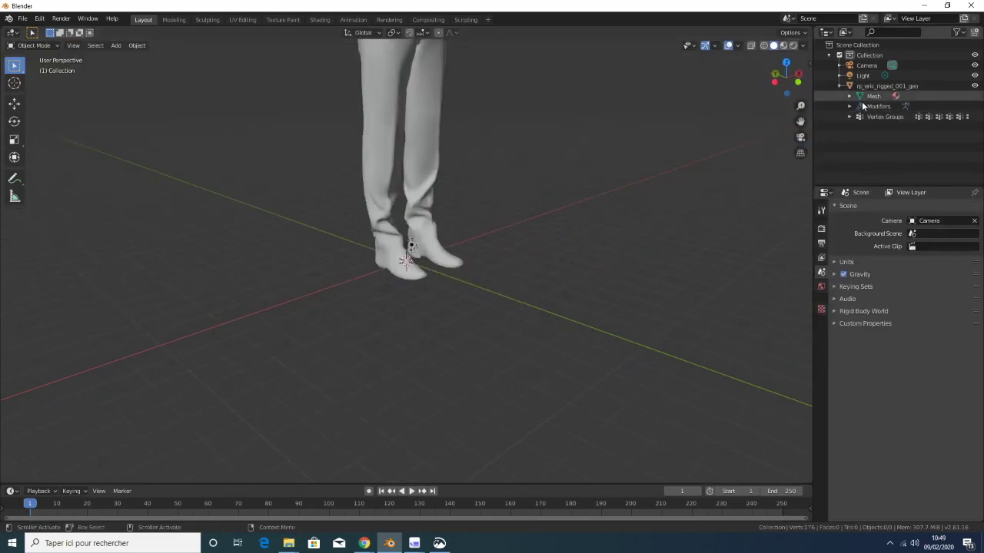
scroll(586, 180, down, 2)
scroll(585, 180, down, 2)
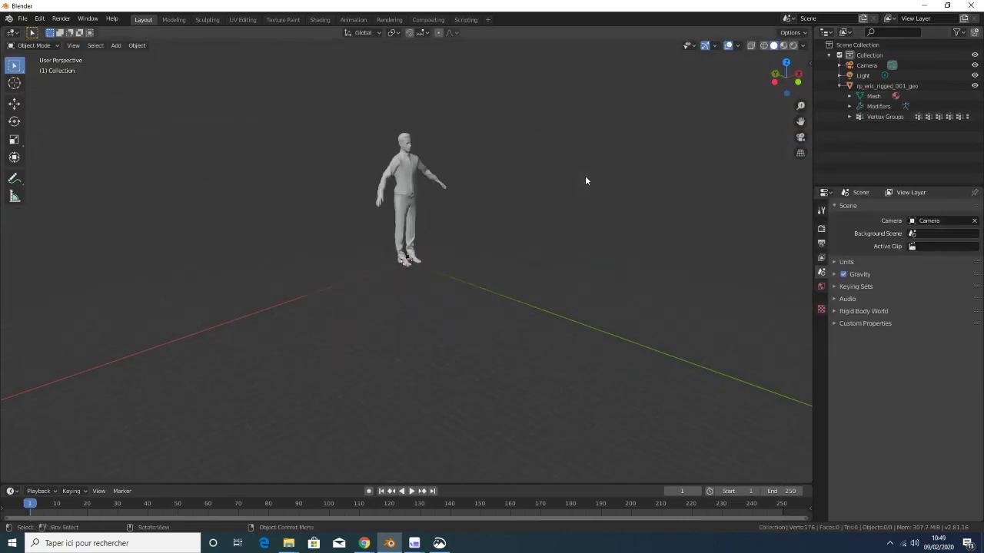
scroll(586, 181, up, 1)
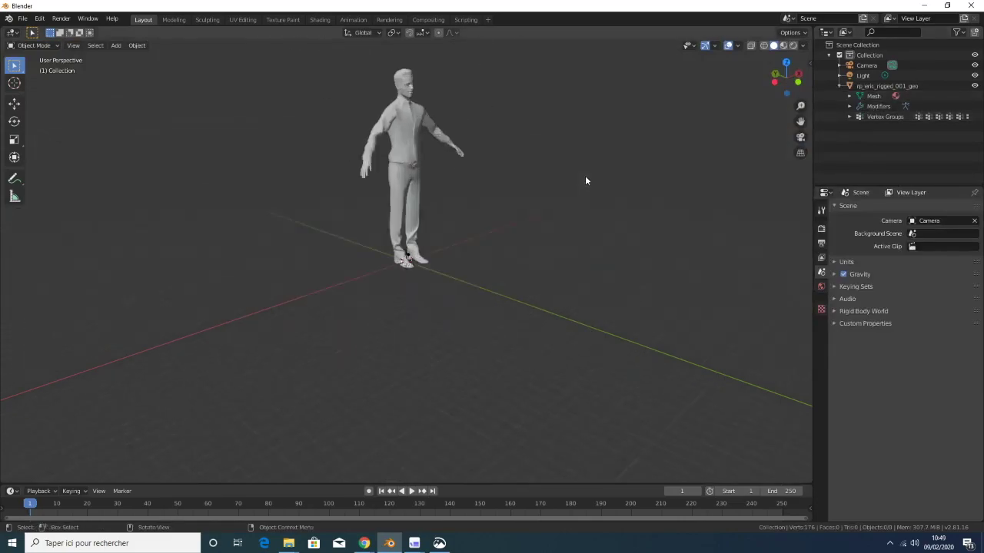
click(116, 45)
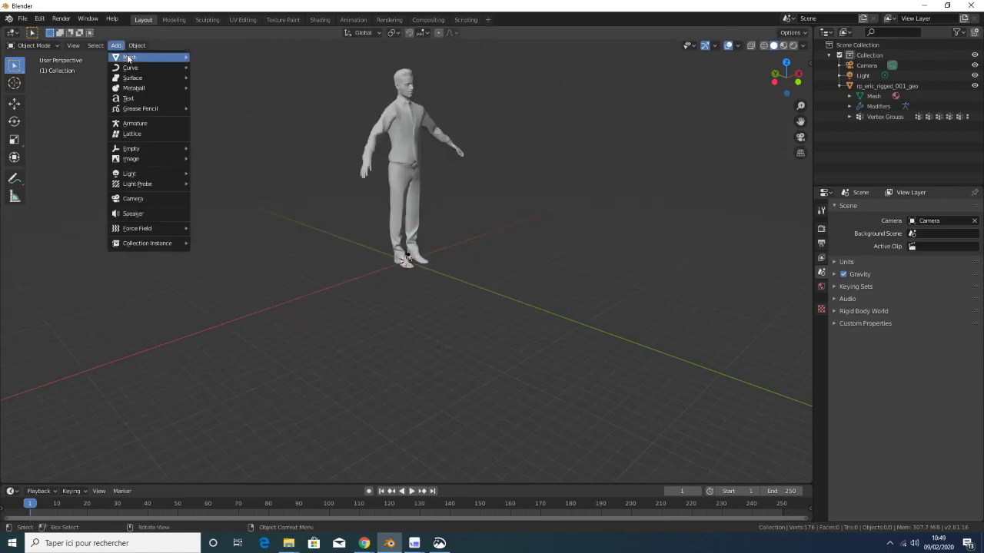
Add a 2 m reference cube next to the character's boots
mouse_move(129, 58)
click(219, 68)
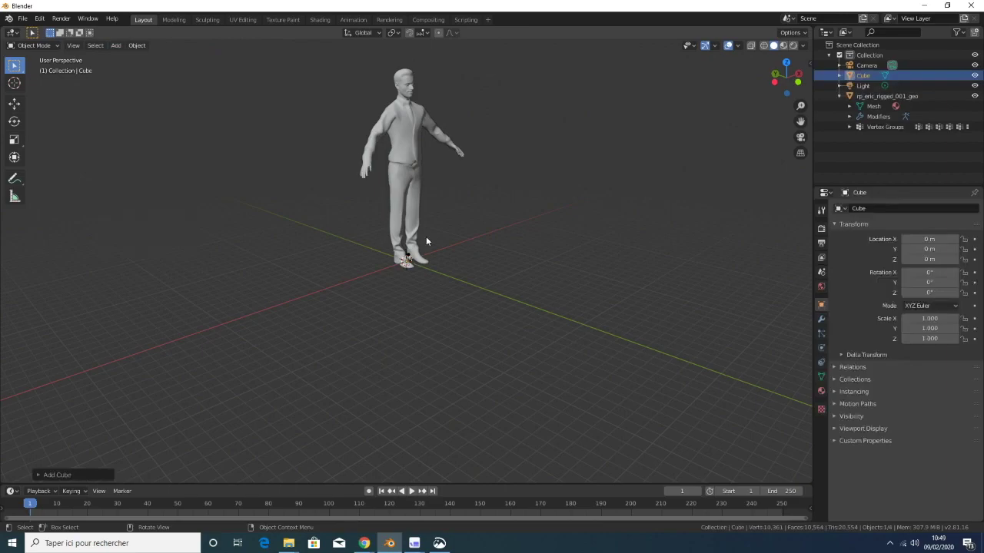
scroll(428, 244, up, 1)
scroll(428, 244, up, 3)
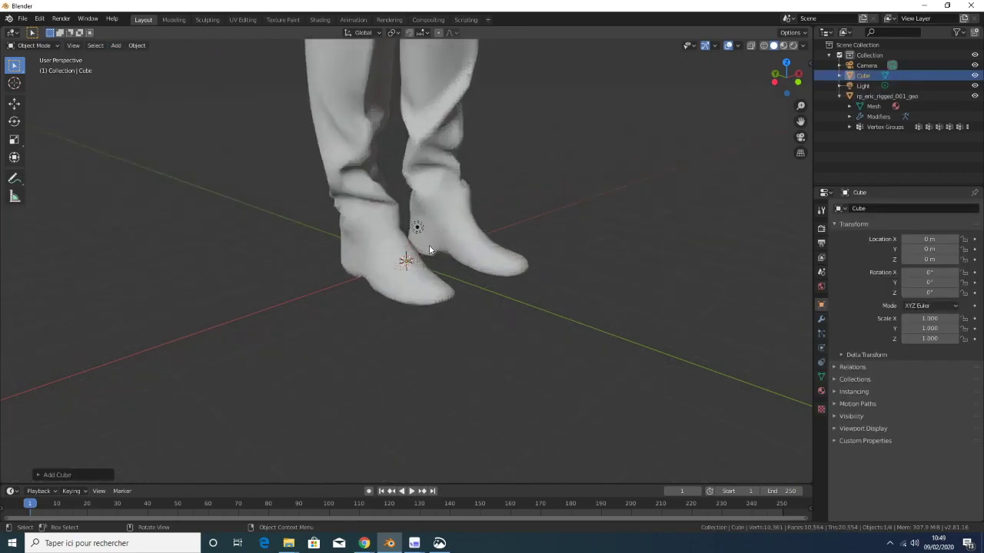
scroll(429, 244, up, 2)
mouse_move(429, 244)
middle_down()
mouse_move(415, 261)
mouse_move(391, 259)
middle_up()
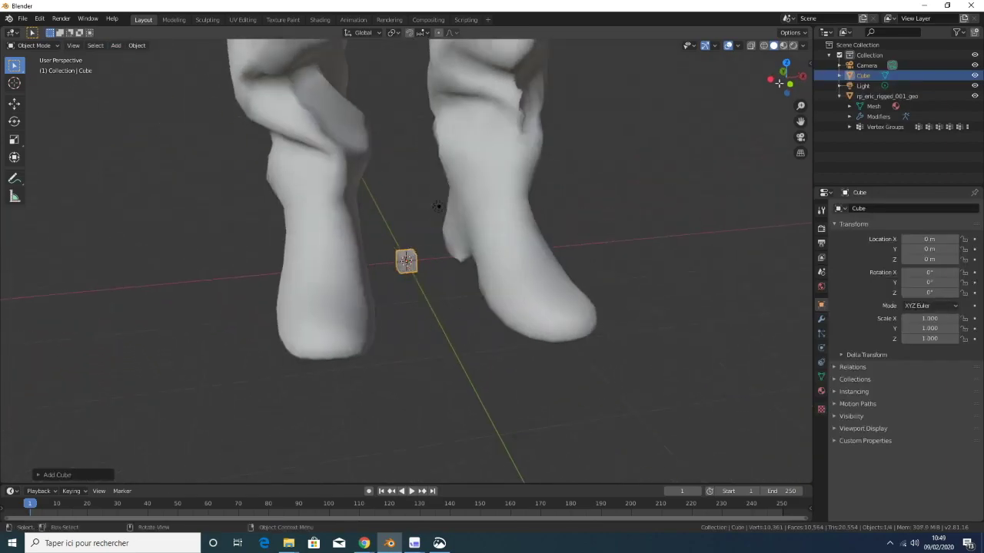
Set the cube's Location Z to 1 m in the sidebar, then select the character mesh
click(807, 64)
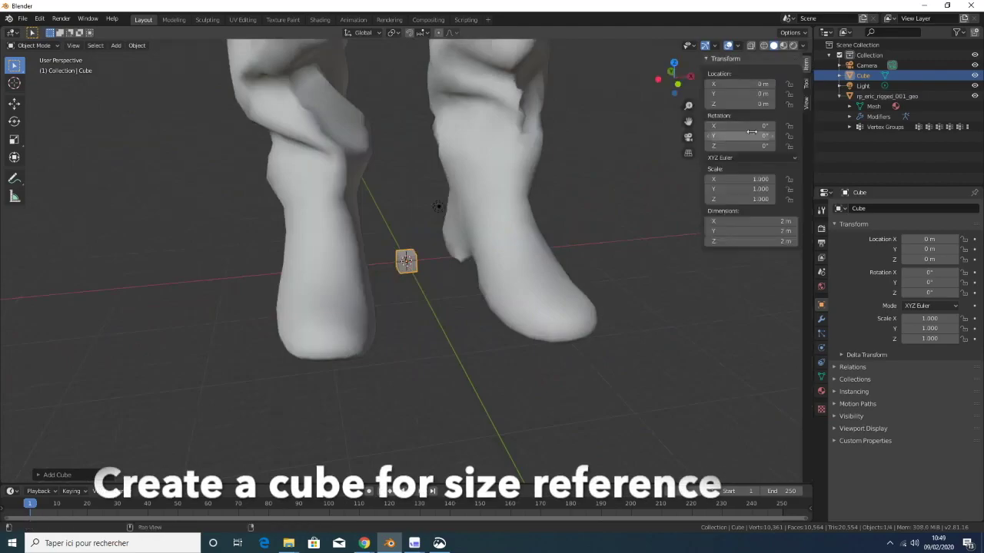
click(772, 103)
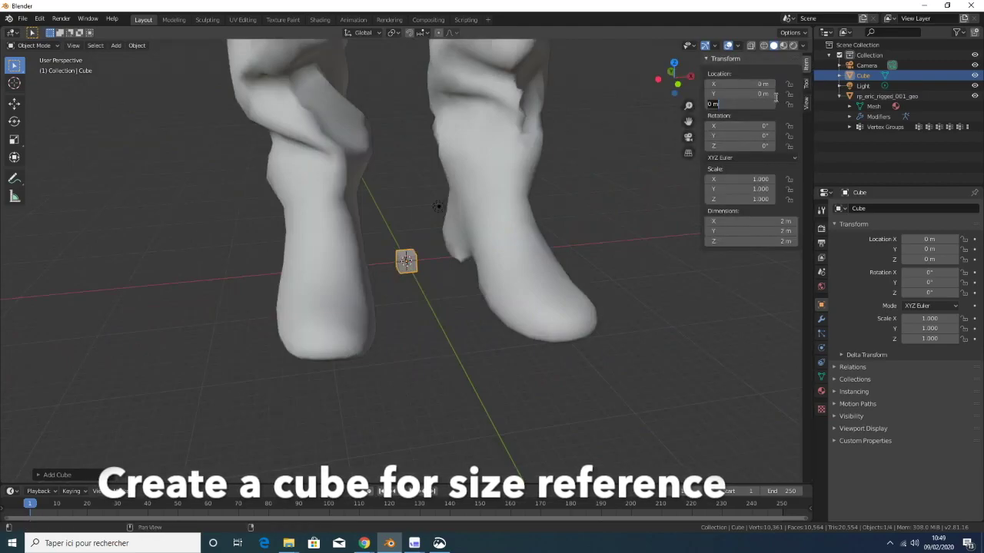
text(1)
key(Return)
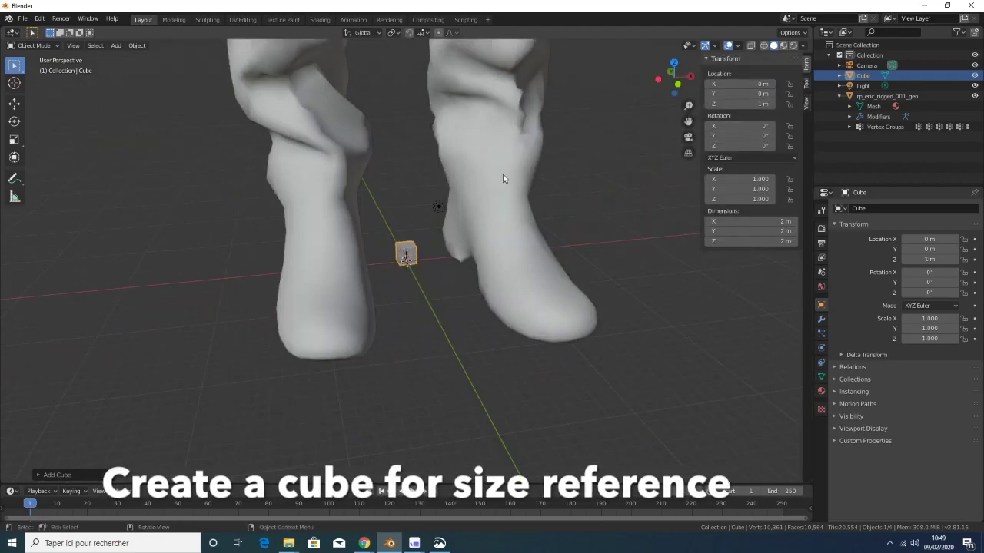
click(503, 179)
scroll(505, 186, down, 2)
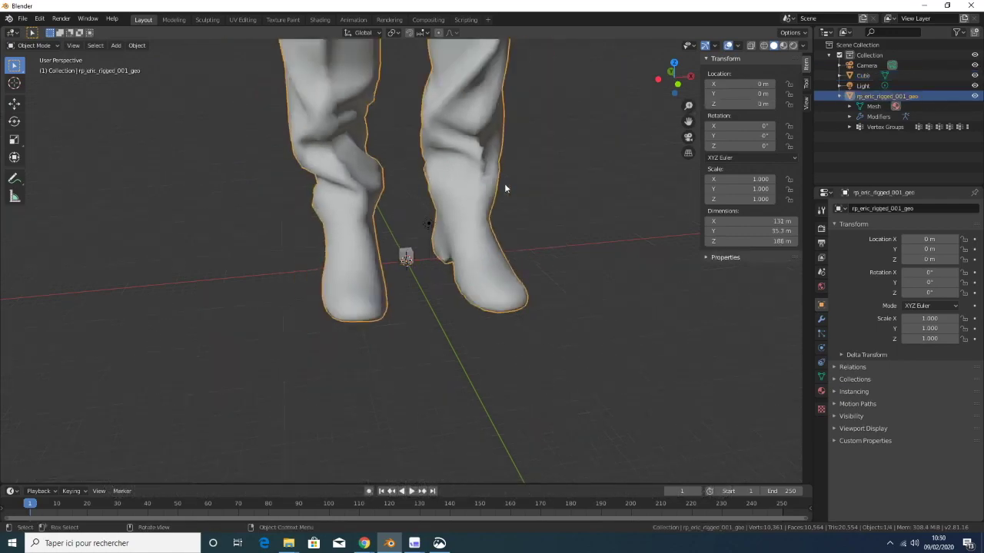
Scale the character mesh down to roughly the reference cube's size
scroll(505, 188, down, 5)
scroll(505, 188, down, 3)
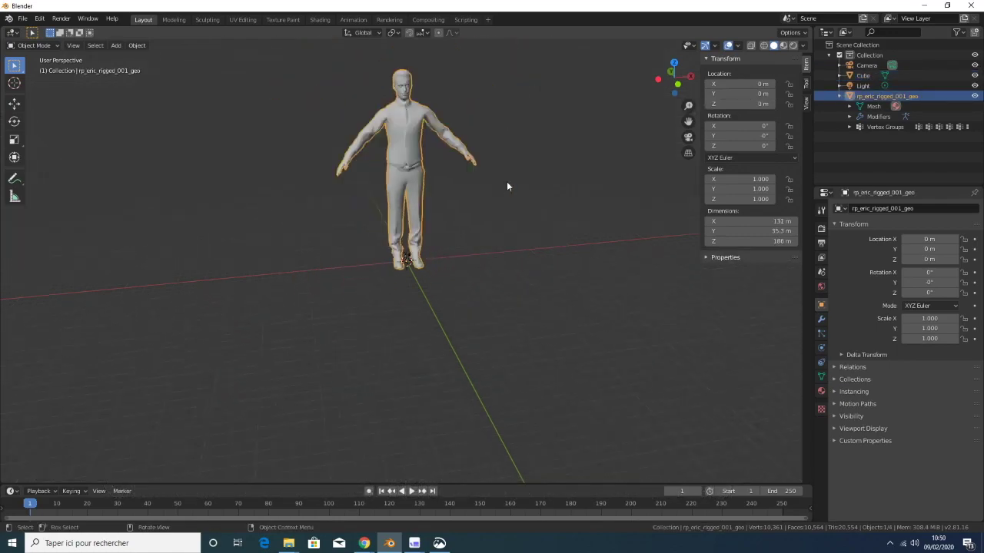
key(s)
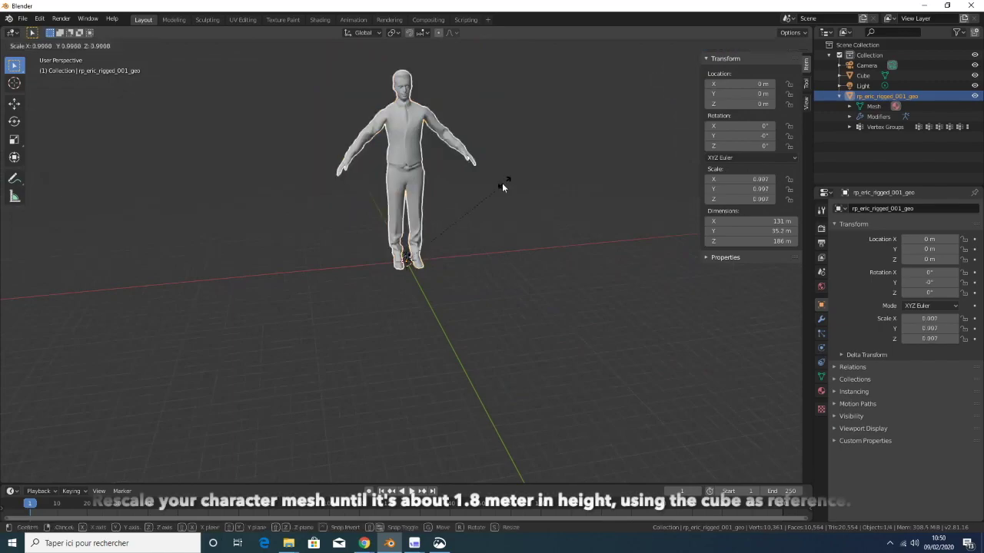
click(418, 252)
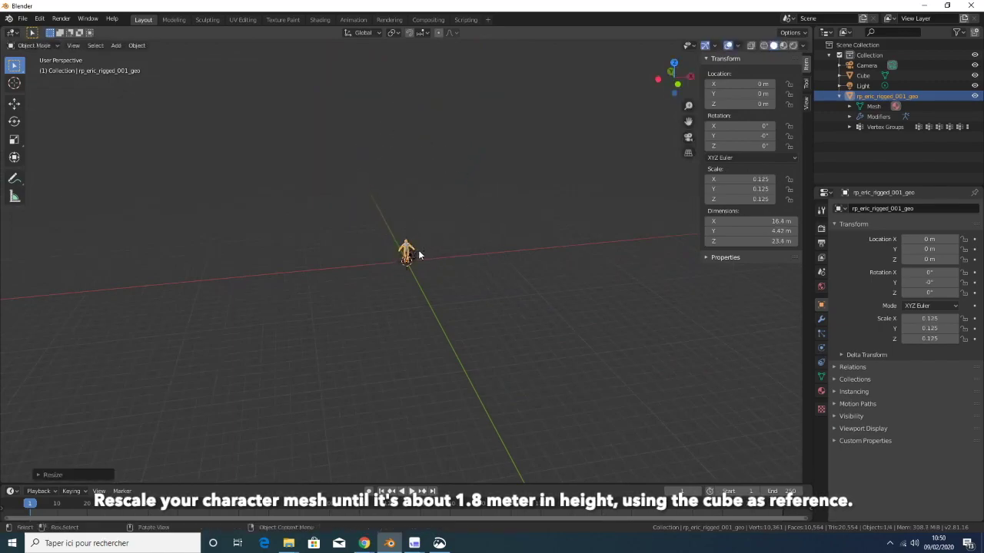
key(KP_0)
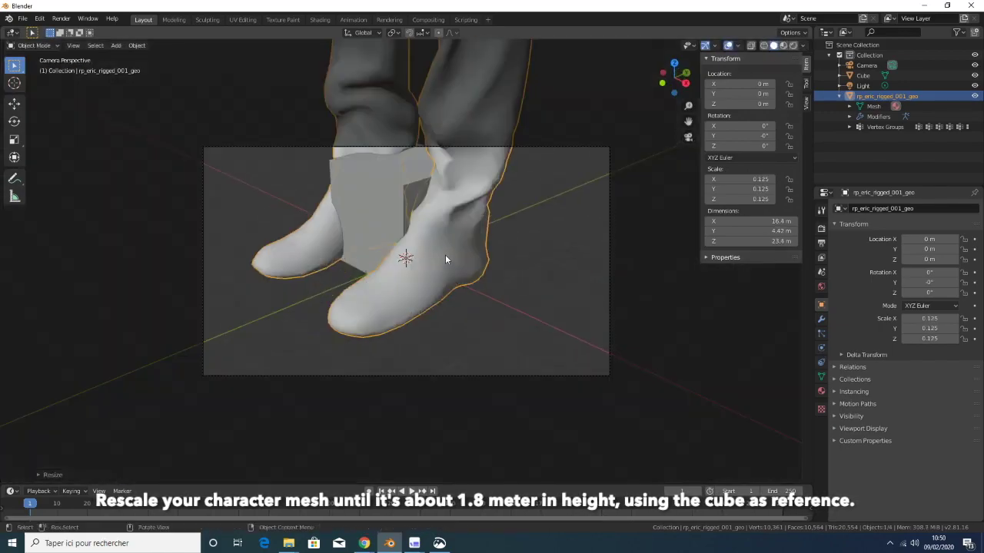
key(KP_0)
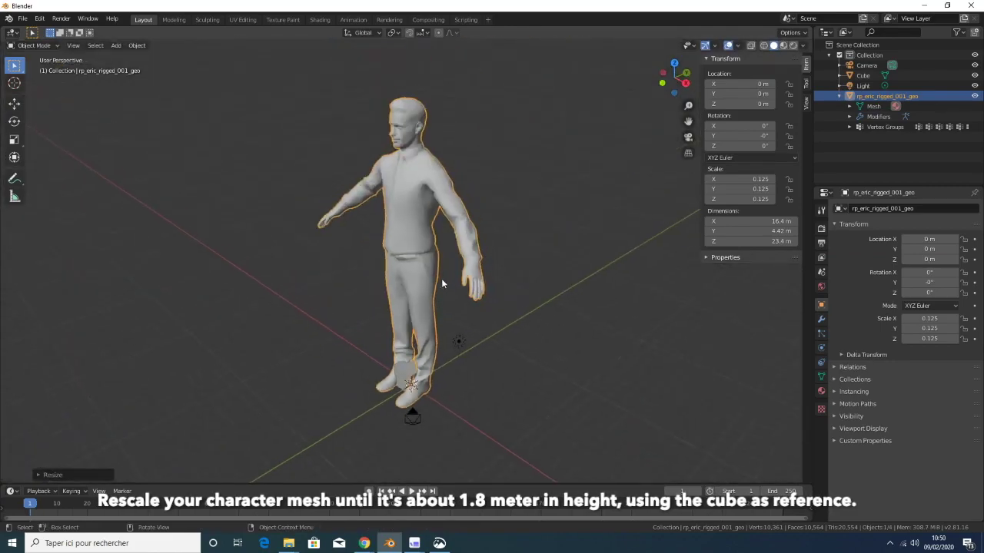
key(s)
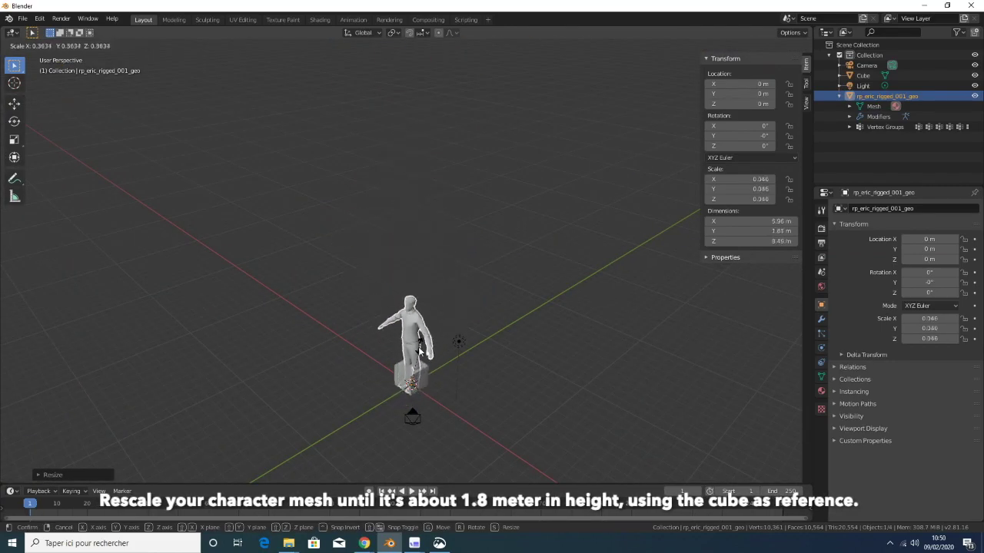
click(411, 379)
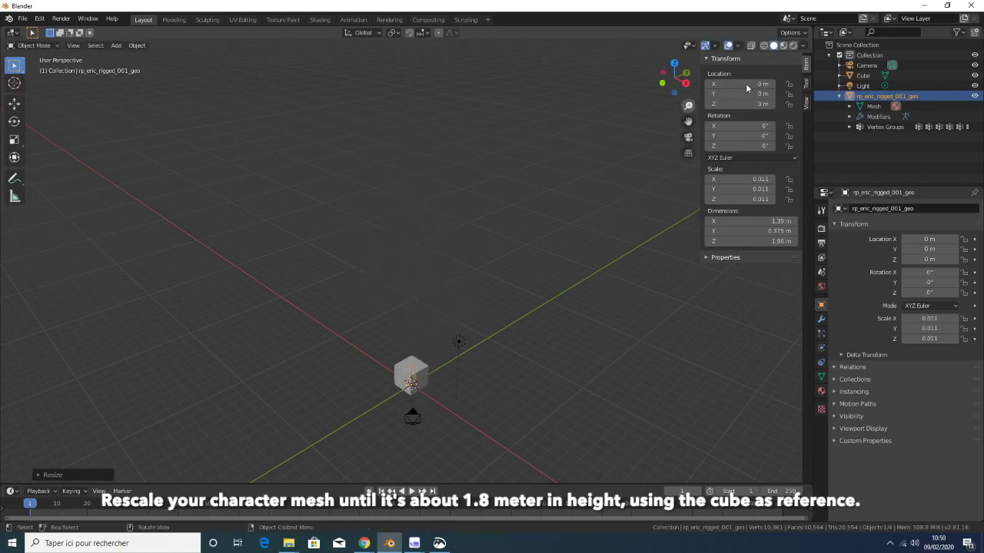
Fine-tune the scale in back and side ortho views until the character is about 1.86 m tall
click(690, 75)
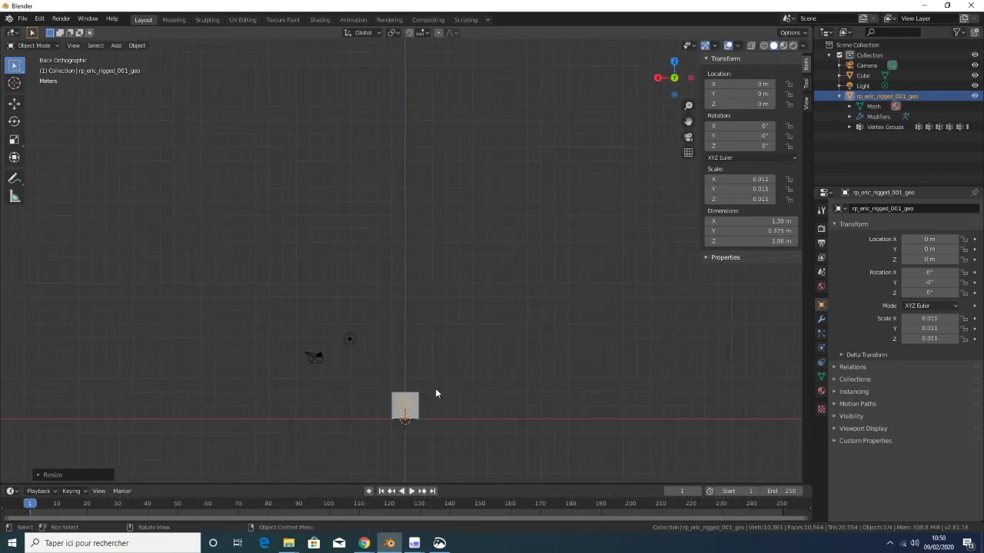
key(KP_Decimal)
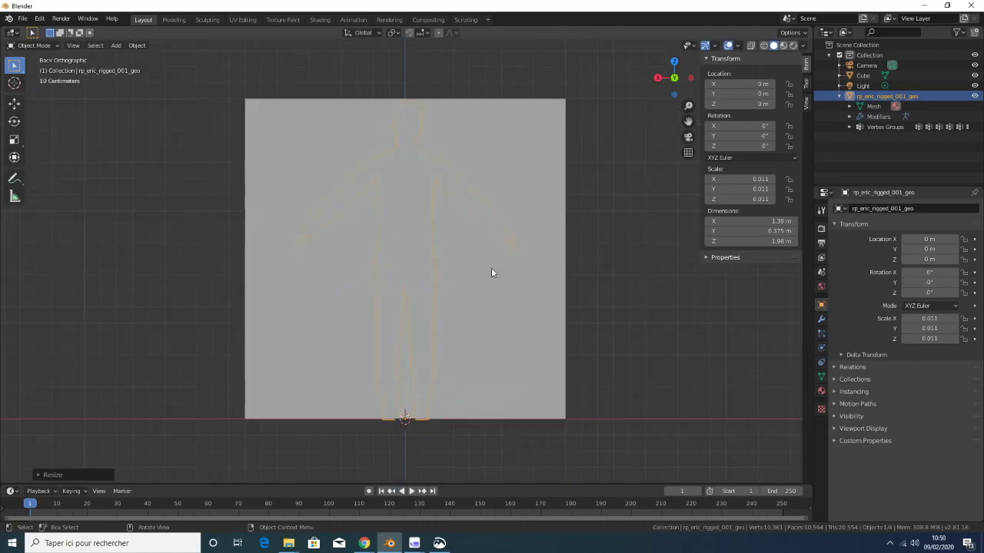
key(s)
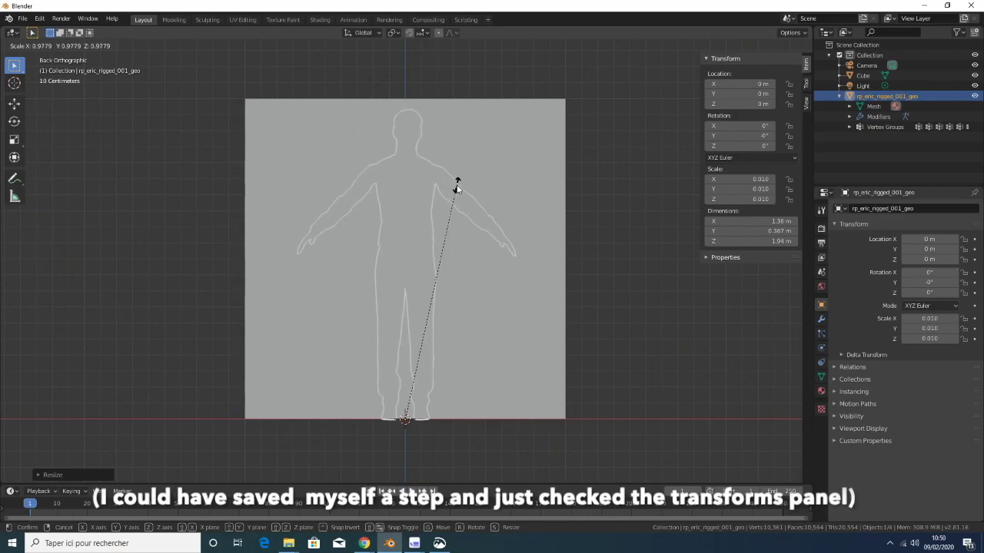
right_click(459, 191)
click(690, 77)
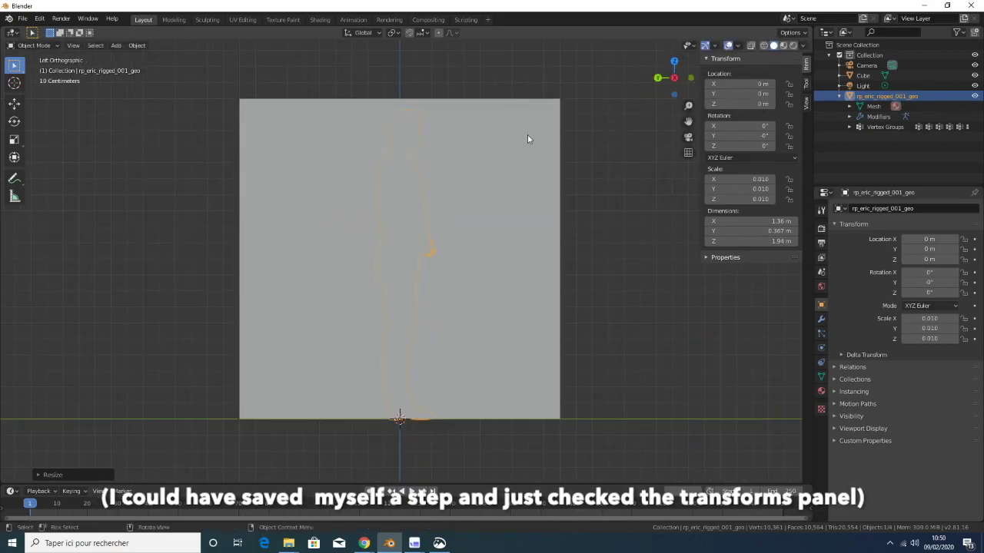
key(s)
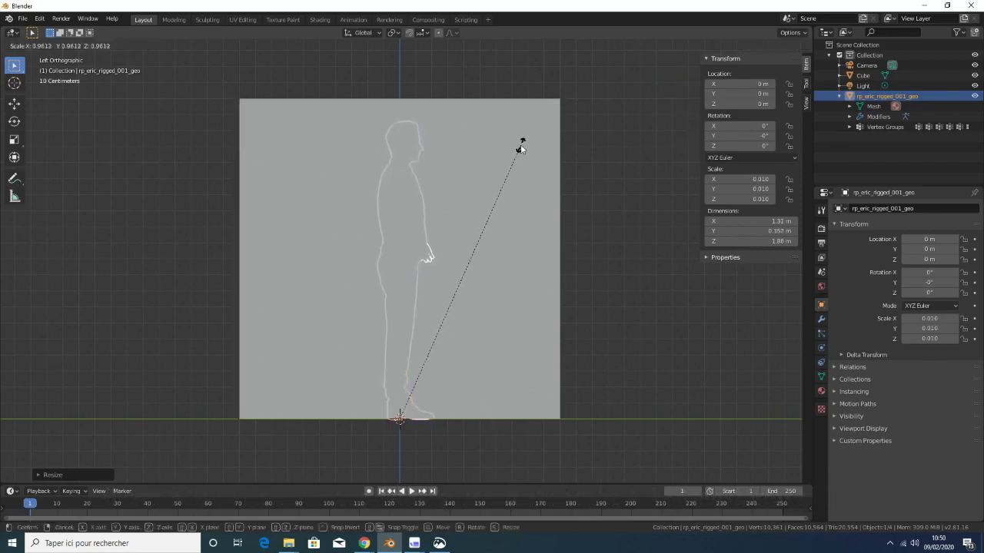
click(521, 146)
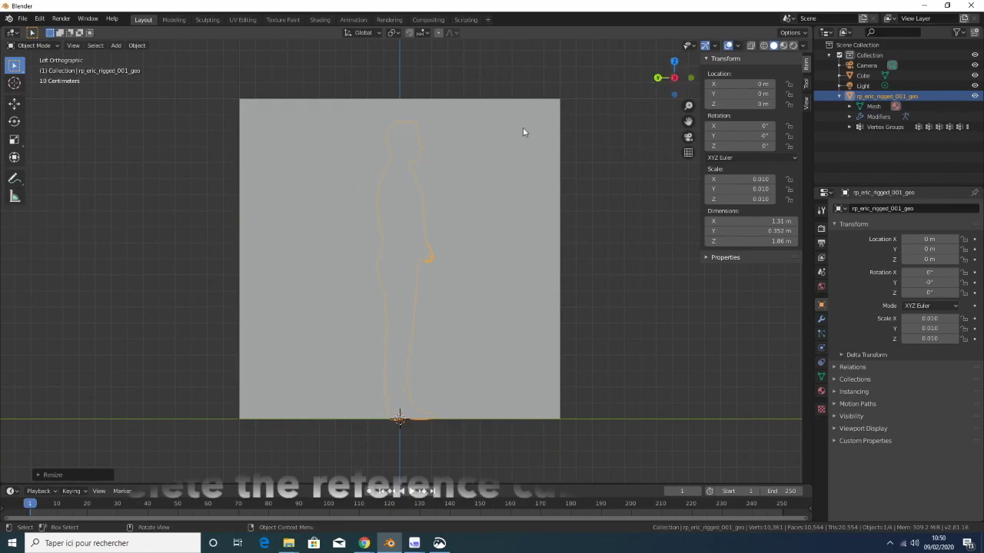
click(523, 132)
Delete the reference cube and apply the scale to the character mesh
key(x)
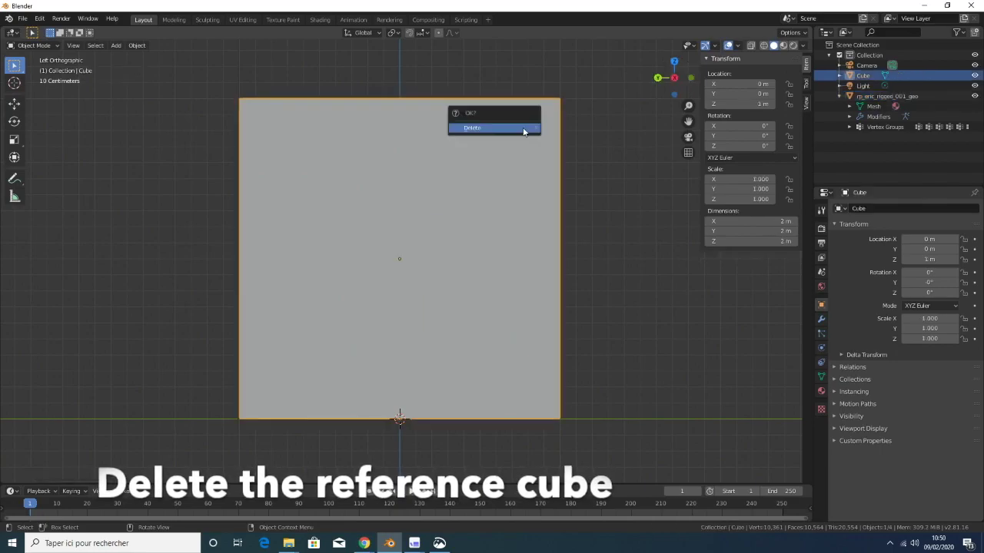
click(523, 127)
middle_drag(551, 198, 507, 206)
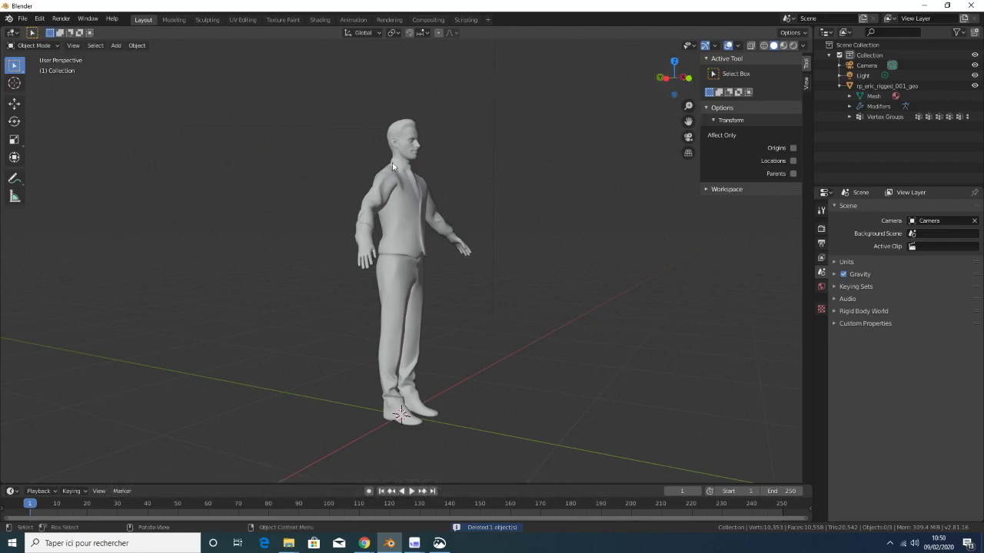
click(403, 192)
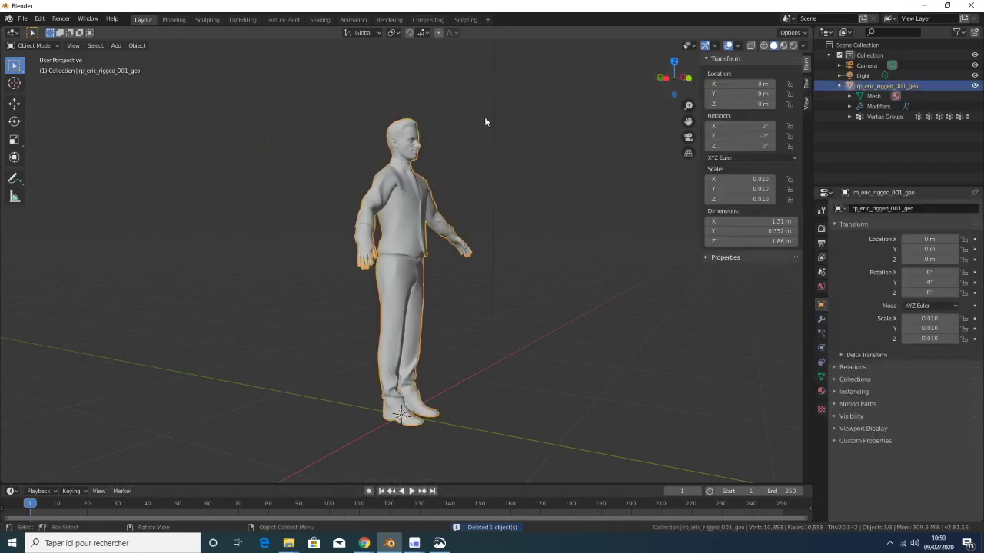
click(138, 47)
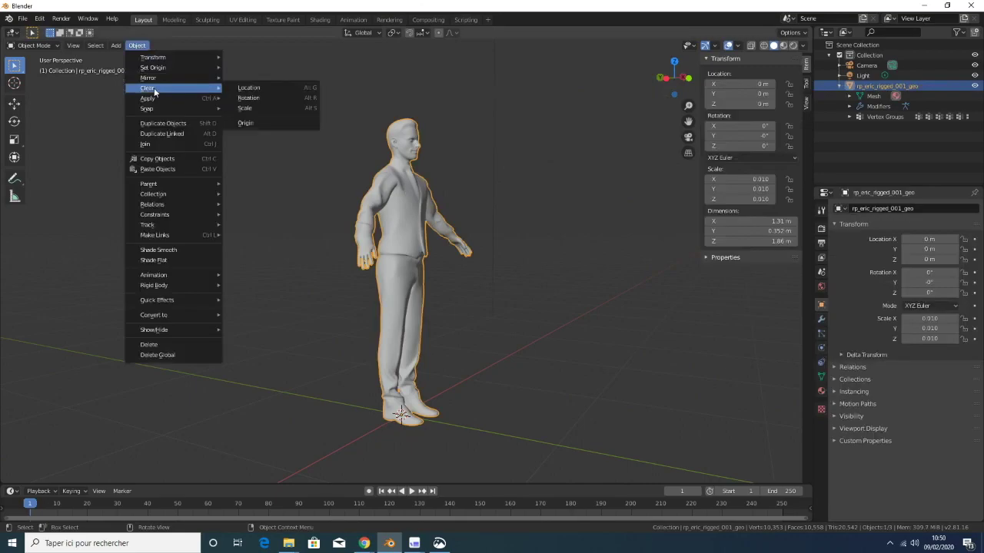
mouse_move(148, 98)
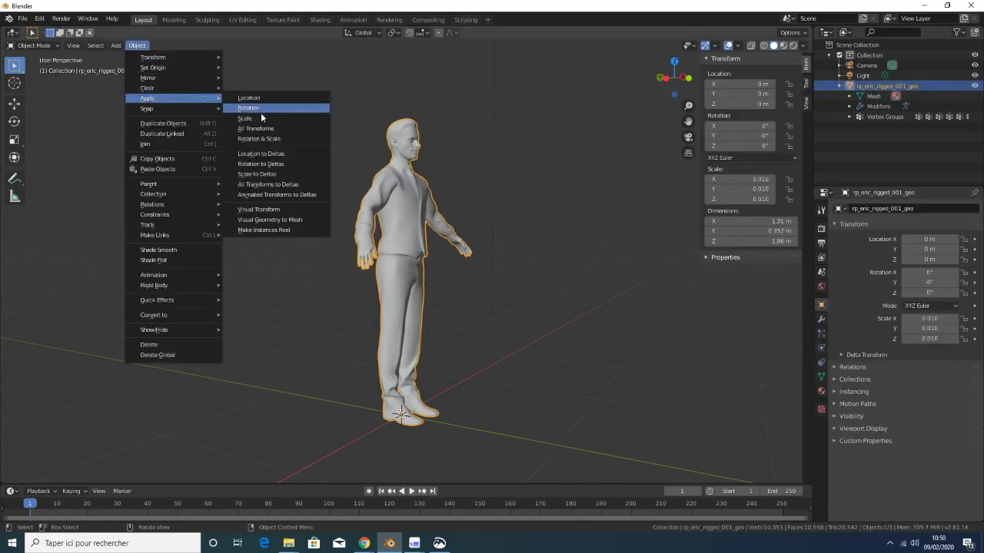
click(265, 129)
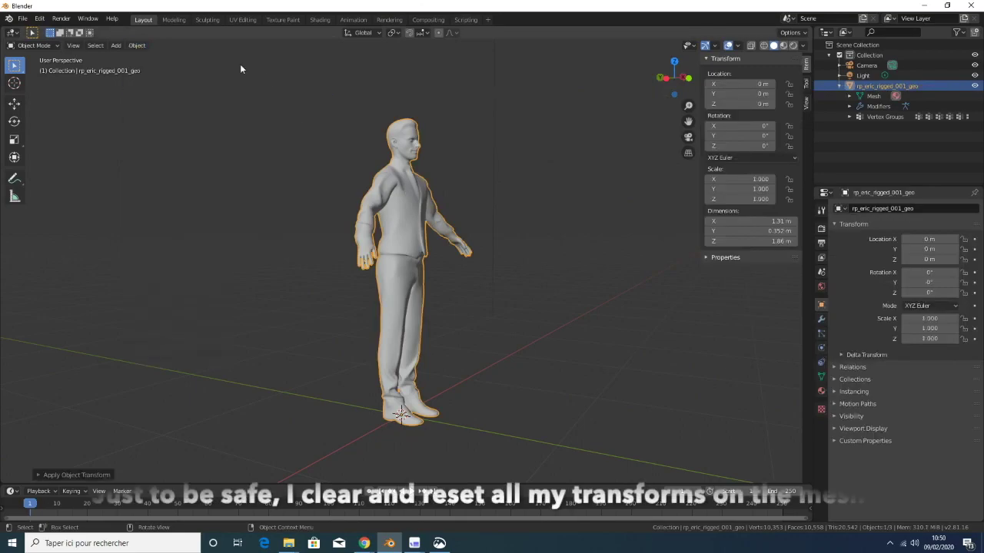
Clear the character's location, rotation and scale via Object > Clear
click(135, 47)
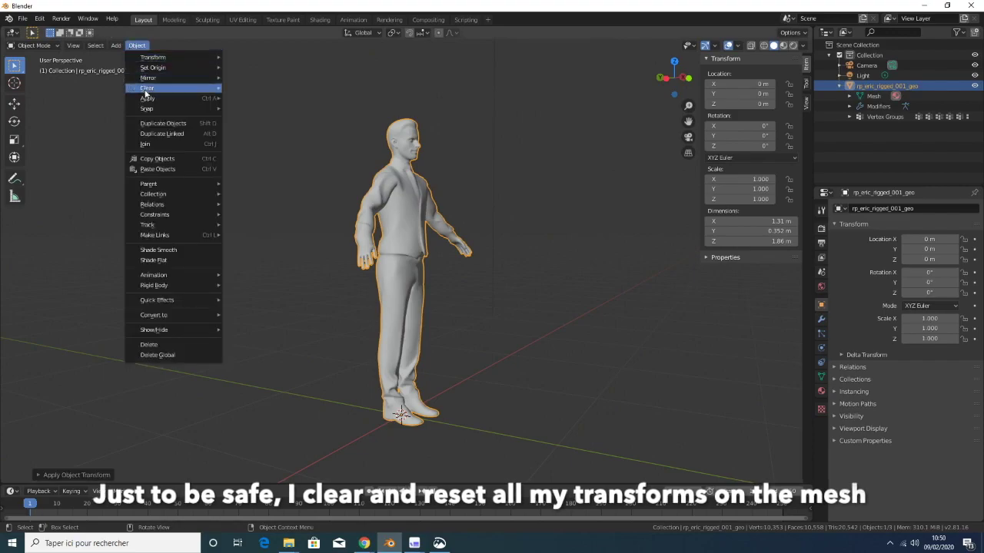
mouse_move(147, 88)
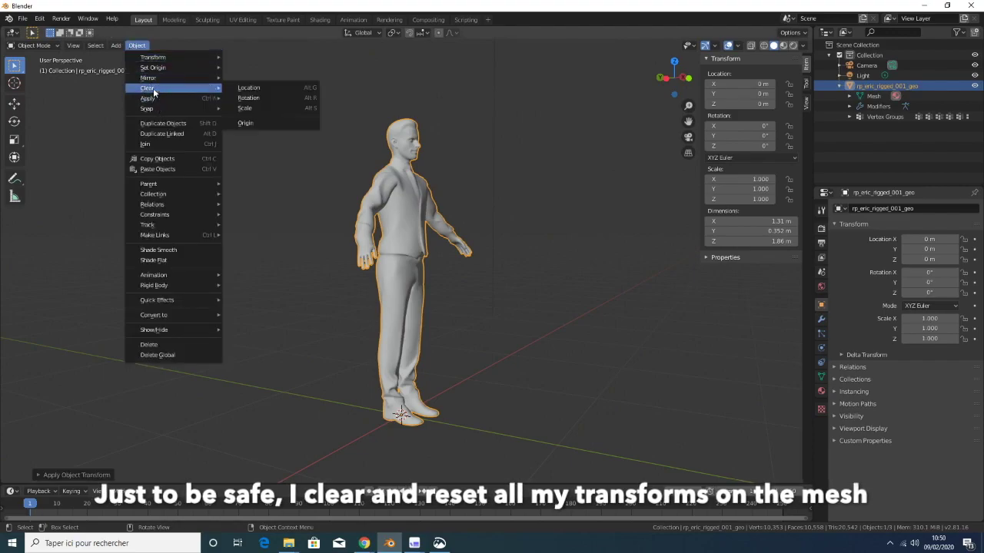
click(249, 88)
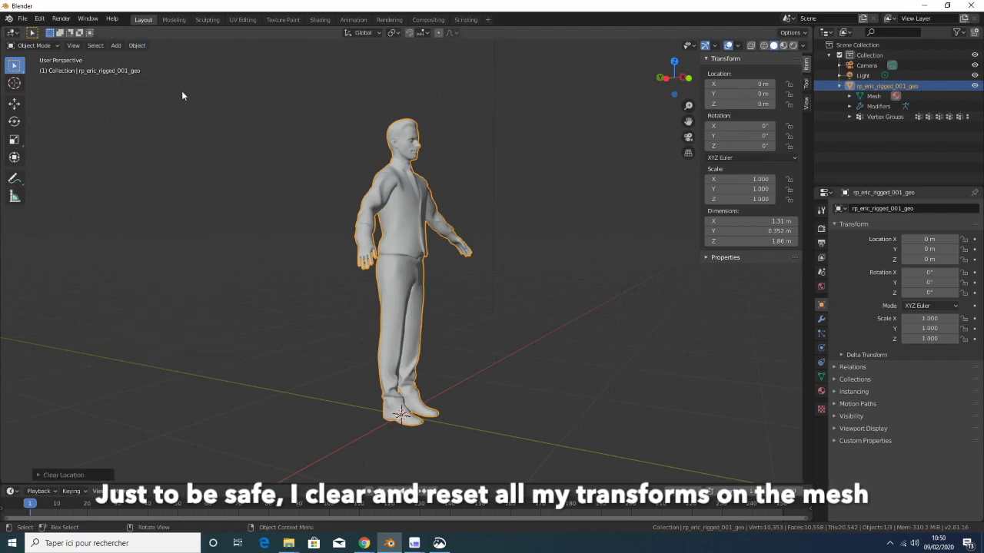
click(138, 46)
mouse_move(146, 87)
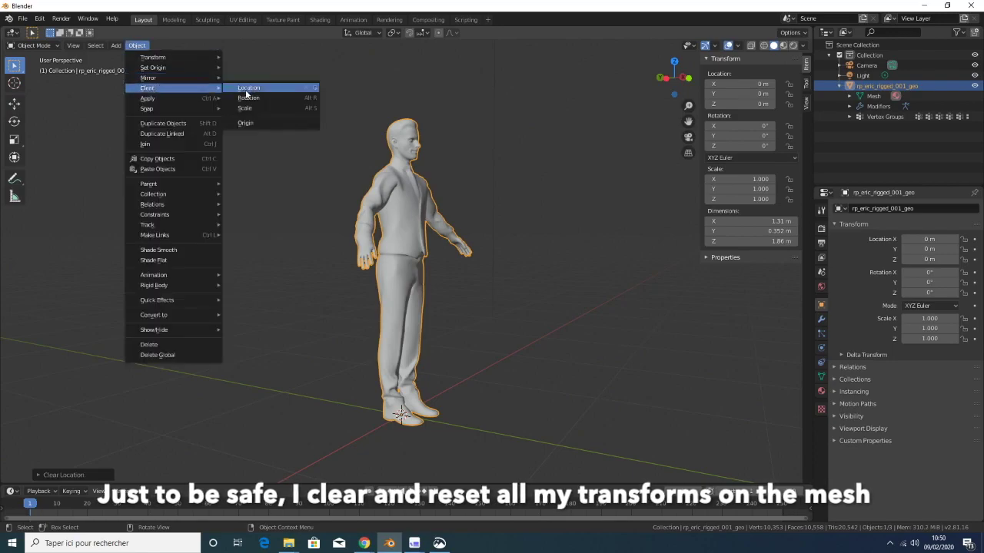
click(248, 97)
click(136, 45)
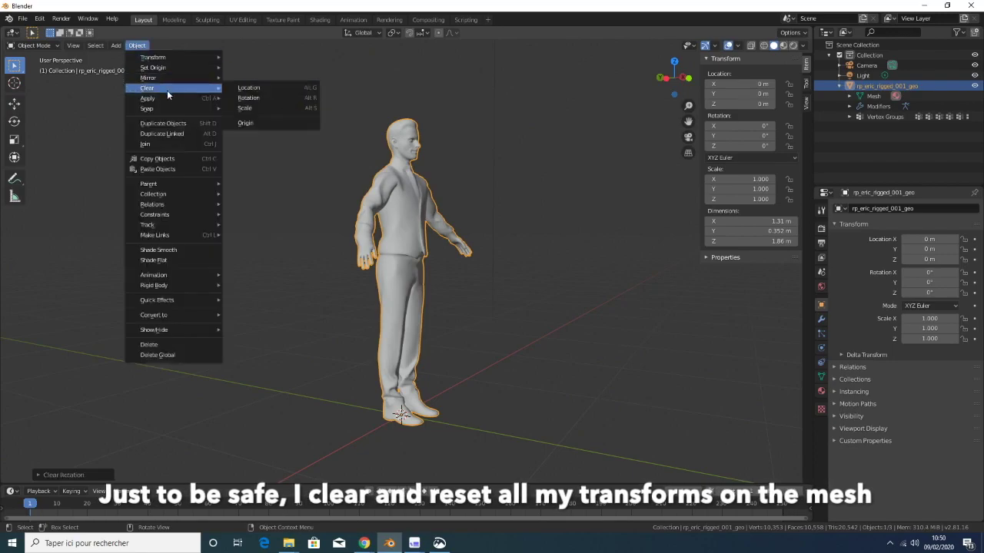
click(249, 107)
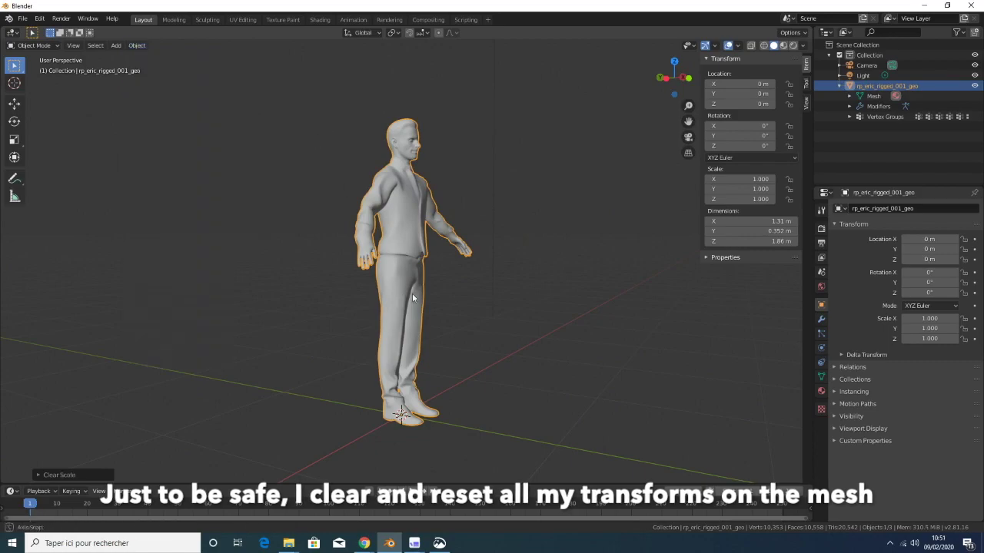
middle_drag(413, 298, 339, 297)
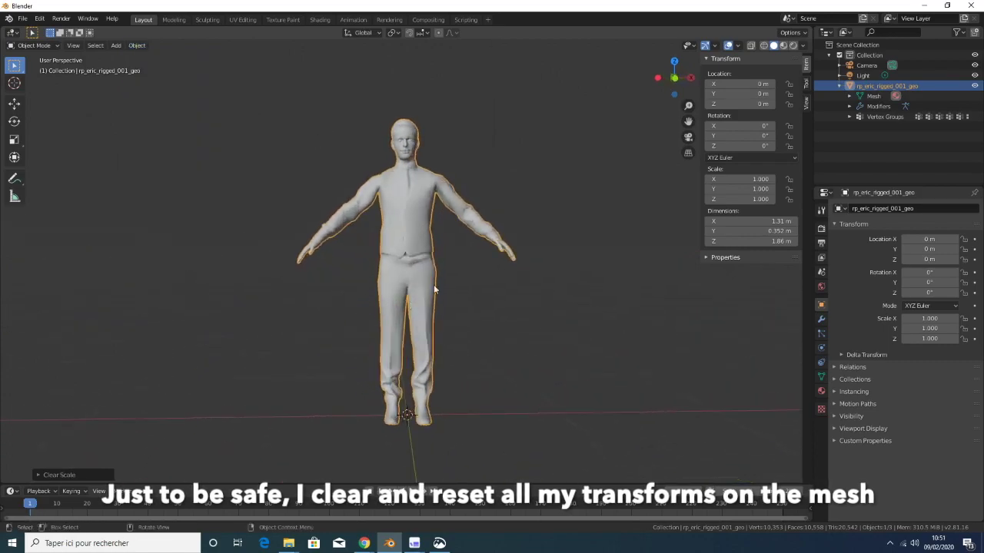
mouse_move(429, 271)
middle_down()
mouse_move(373, 255)
mouse_move(428, 258)
middle_up()
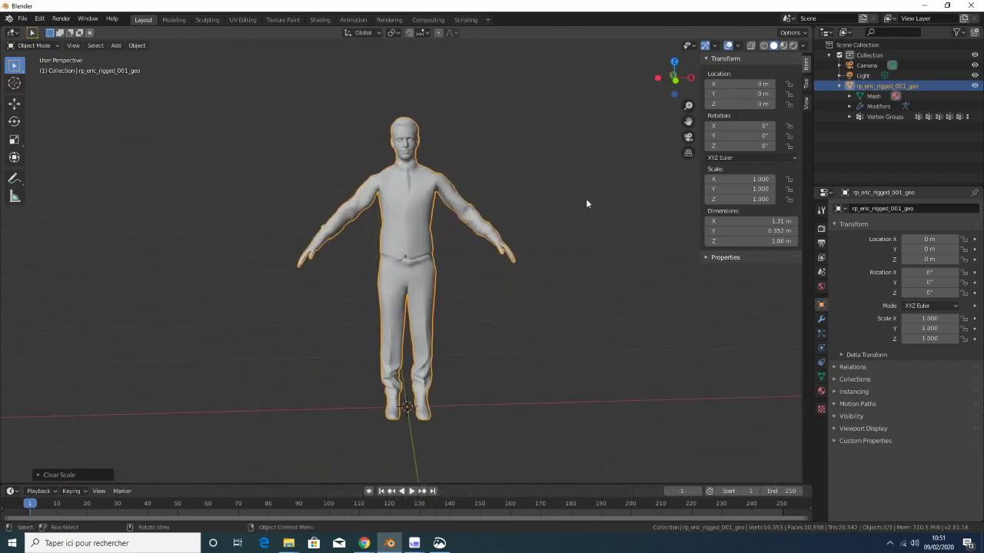
Preview the textured character, return to Object Mode, and set its origin to the 3D cursor at its feet
click(793, 46)
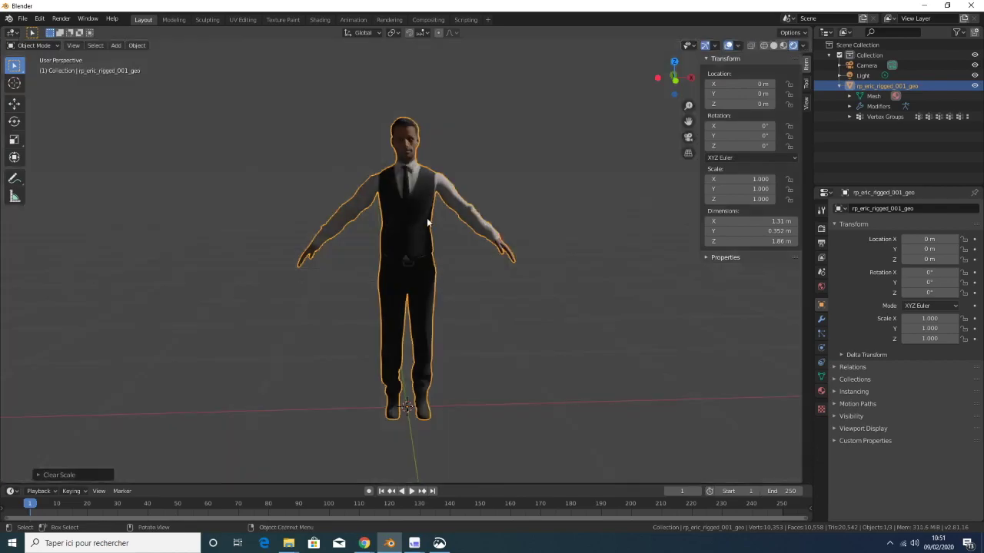
mouse_move(427, 217)
middle_down()
mouse_move(396, 227)
mouse_move(438, 223)
mouse_move(460, 256)
middle_up()
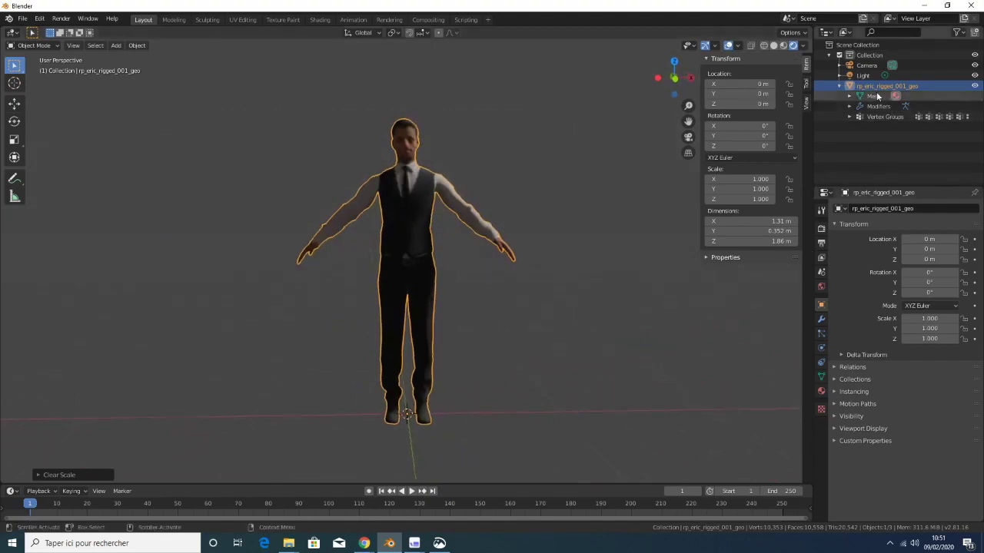
key(Tab)
click(127, 46)
mouse_move(167, 45)
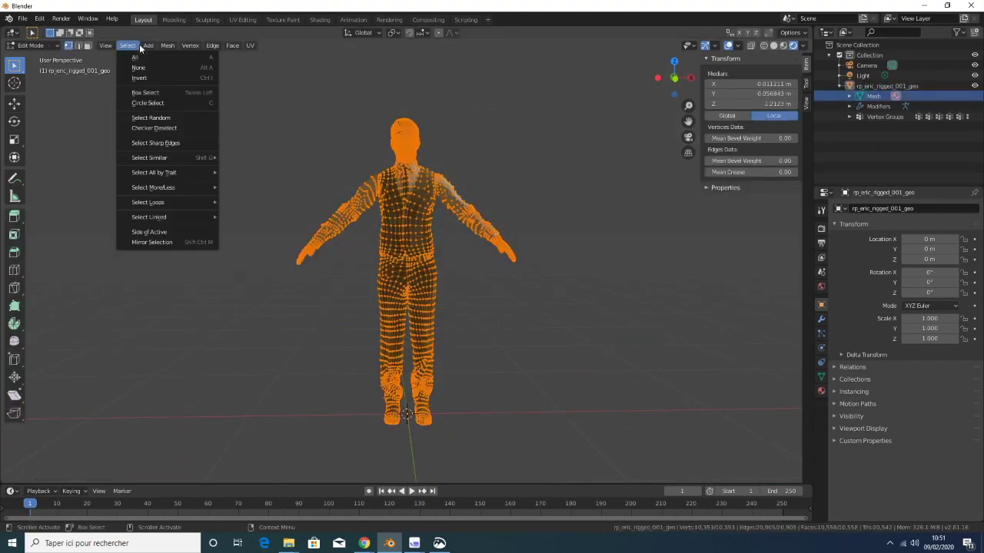
click(48, 45)
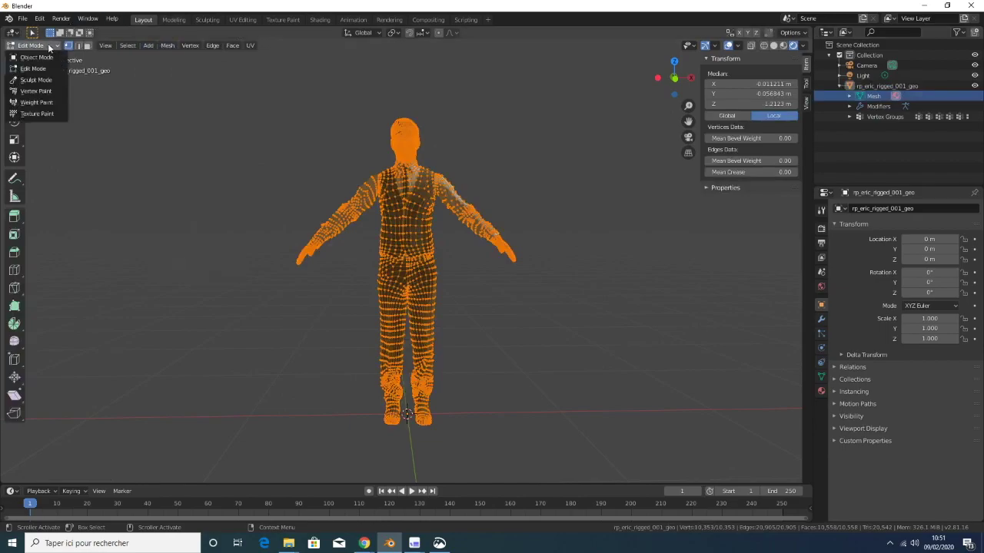
click(48, 58)
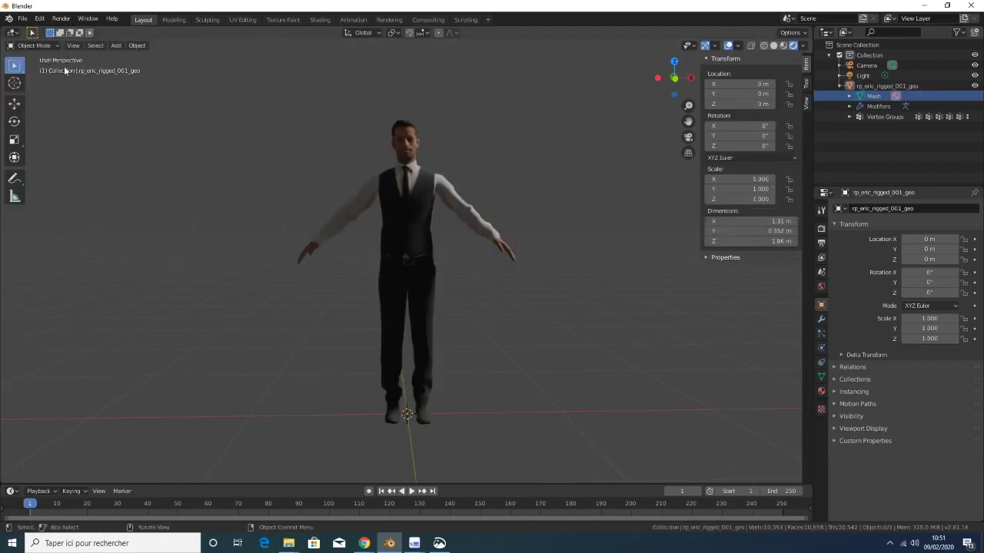
click(136, 45)
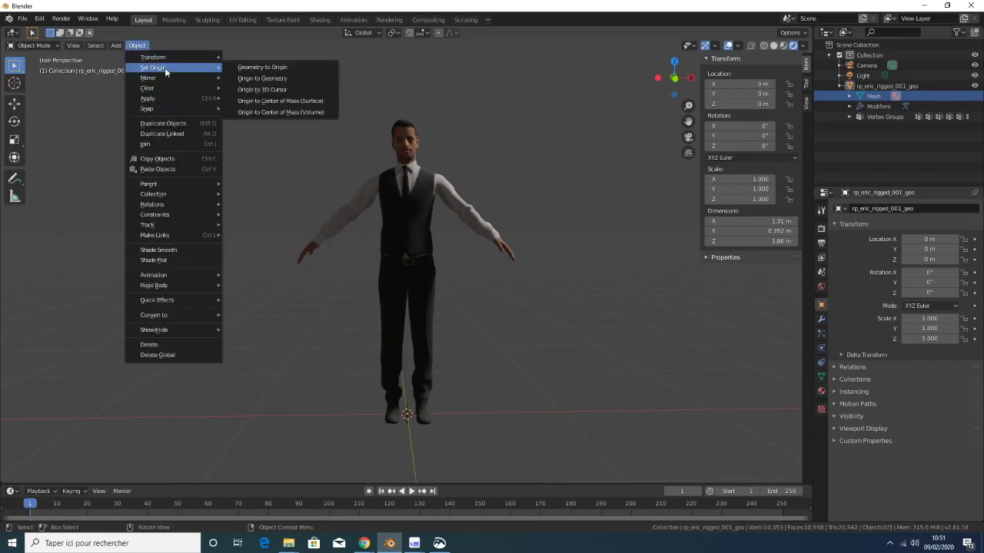
mouse_move(153, 68)
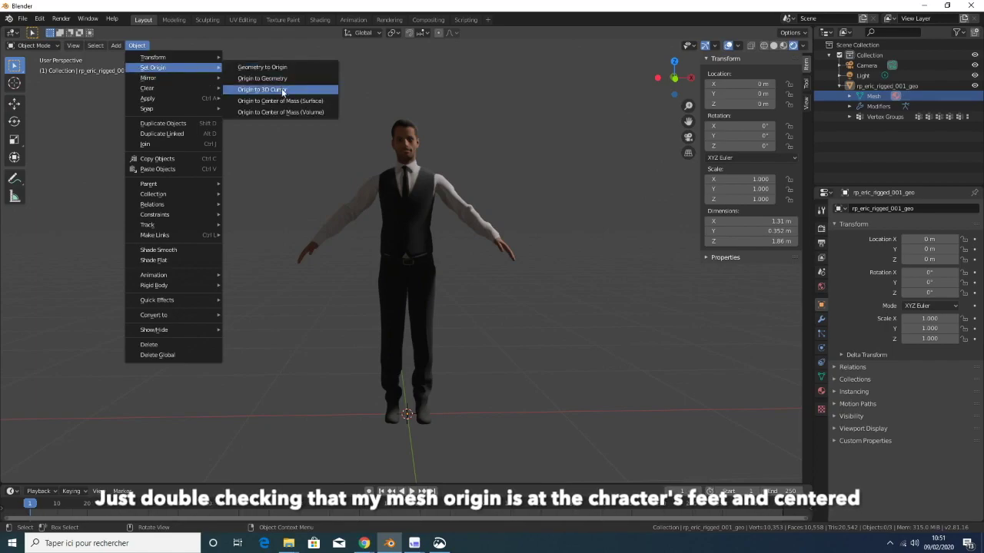
click(280, 90)
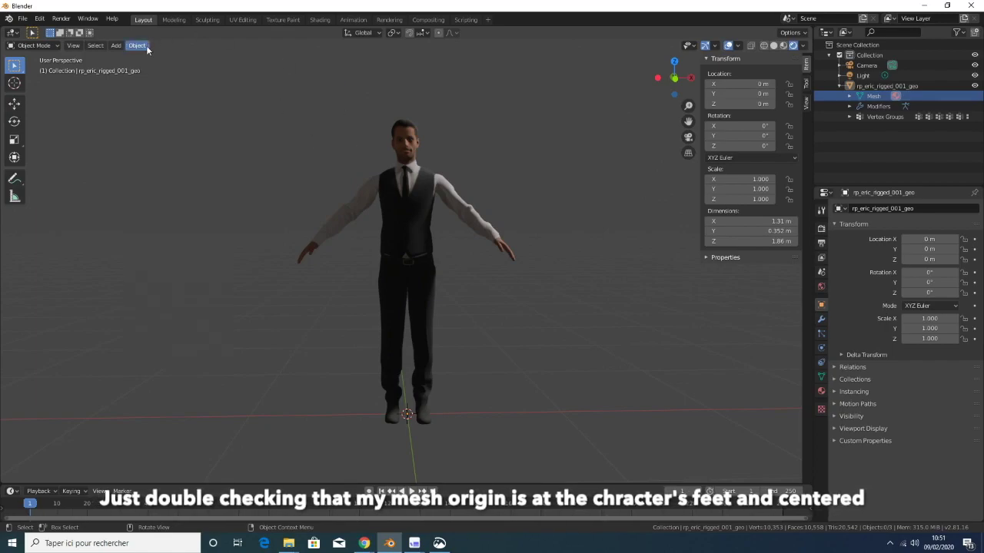
mouse_move(392, 281)
middle_down()
mouse_move(416, 226)
mouse_move(495, 236)
mouse_move(426, 228)
mouse_move(449, 223)
middle_up()
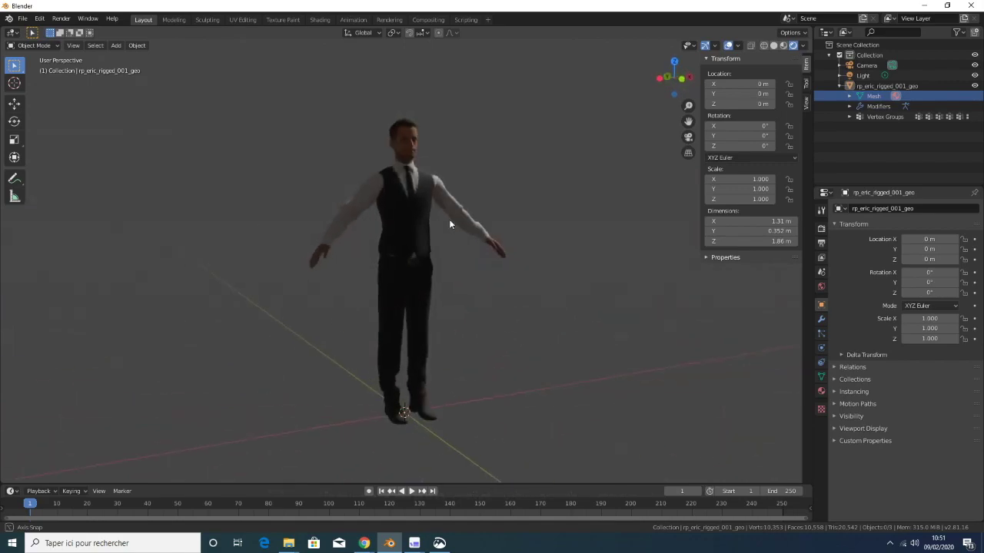
Save As Eric_JustMesh_00.blend in the EricTest folder, replacing the untitled name
click(23, 19)
click(35, 96)
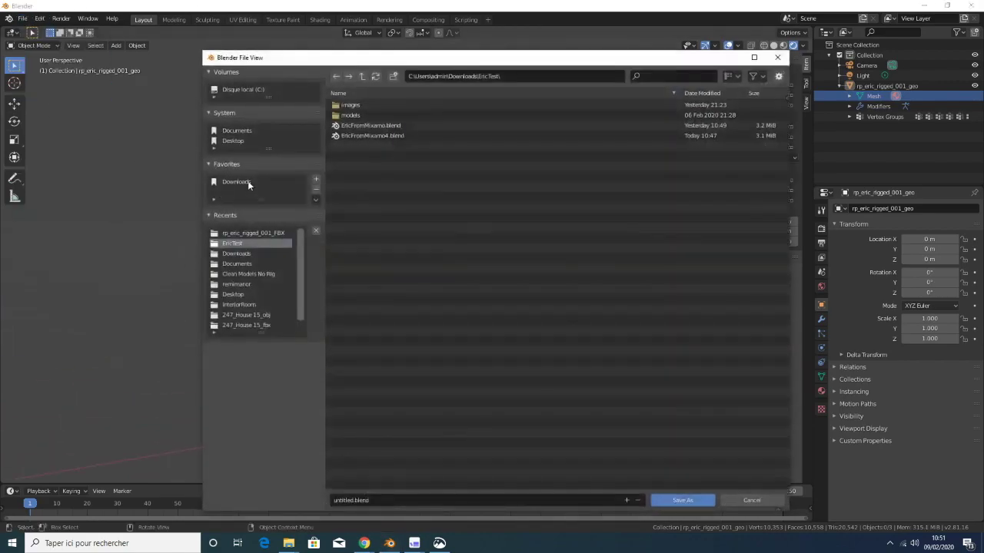
click(380, 500)
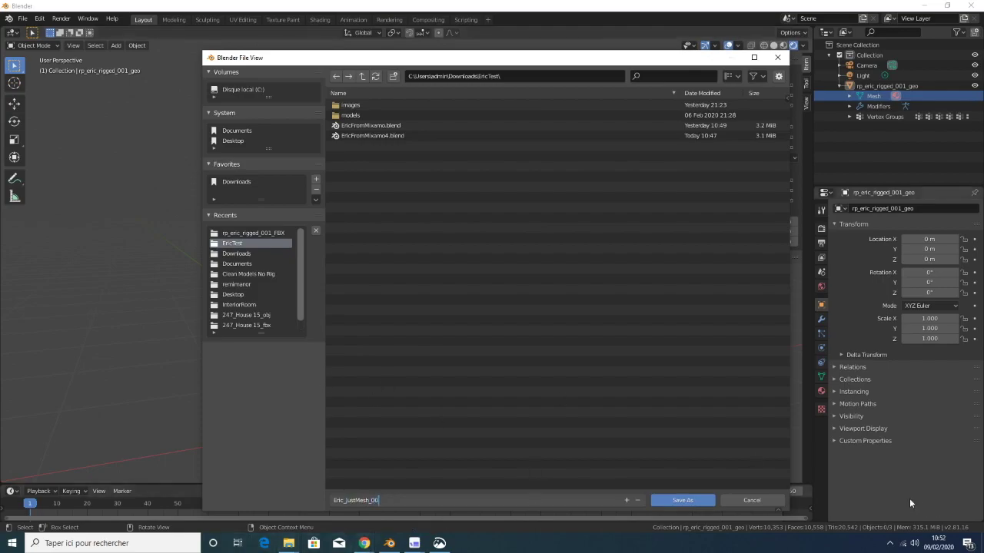
click(683, 501)
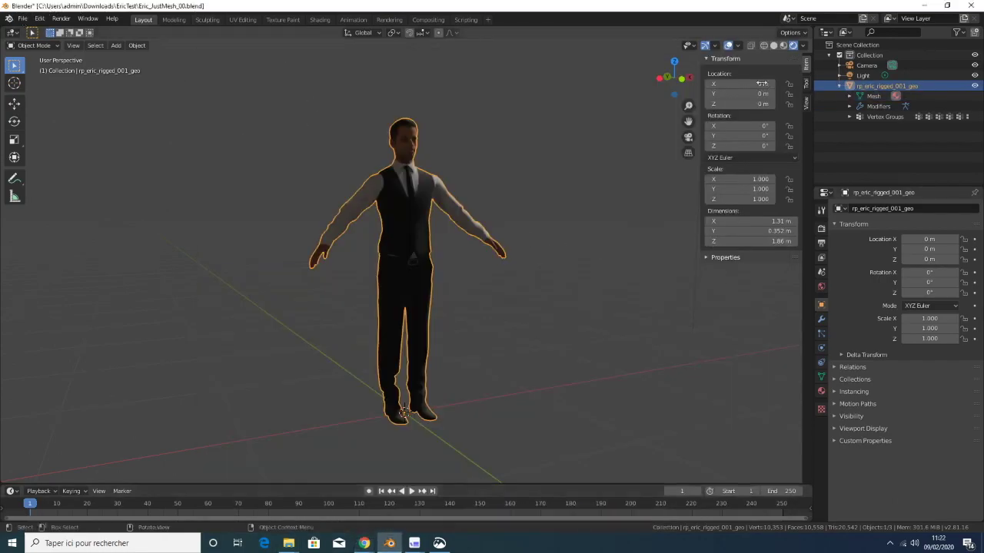
Select the rp_eric_rigged_001_geo object with its children in the Outliner
click(630, 191)
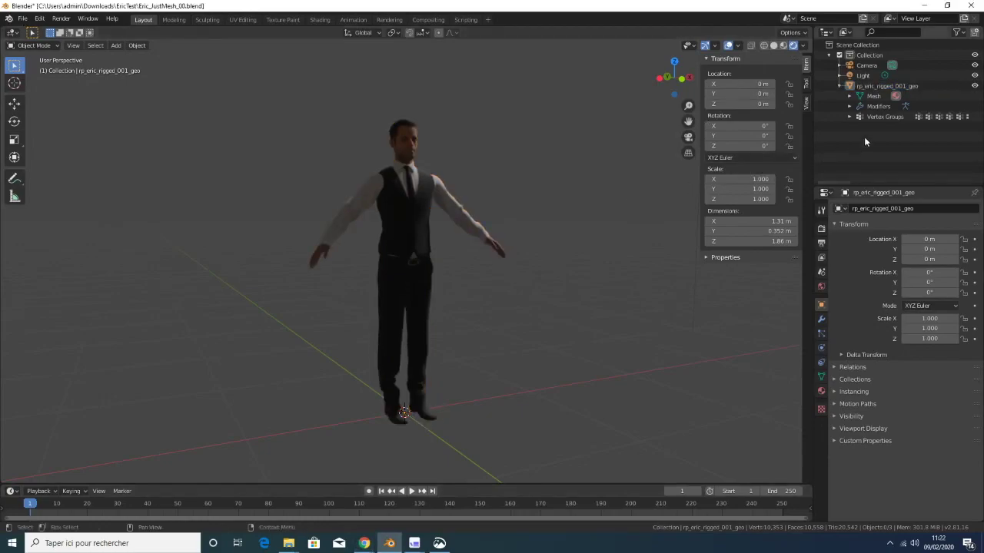
click(876, 91)
right_click(876, 92)
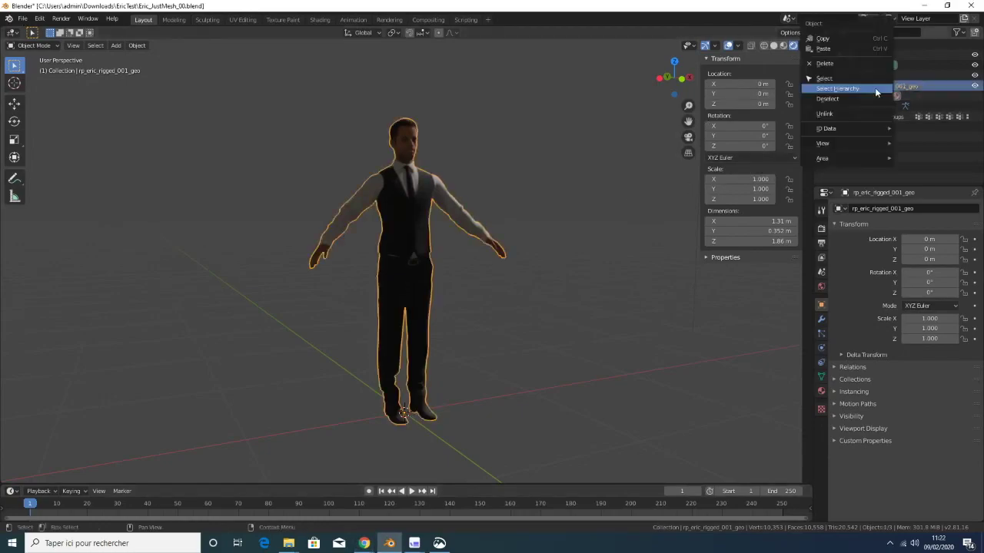
click(876, 93)
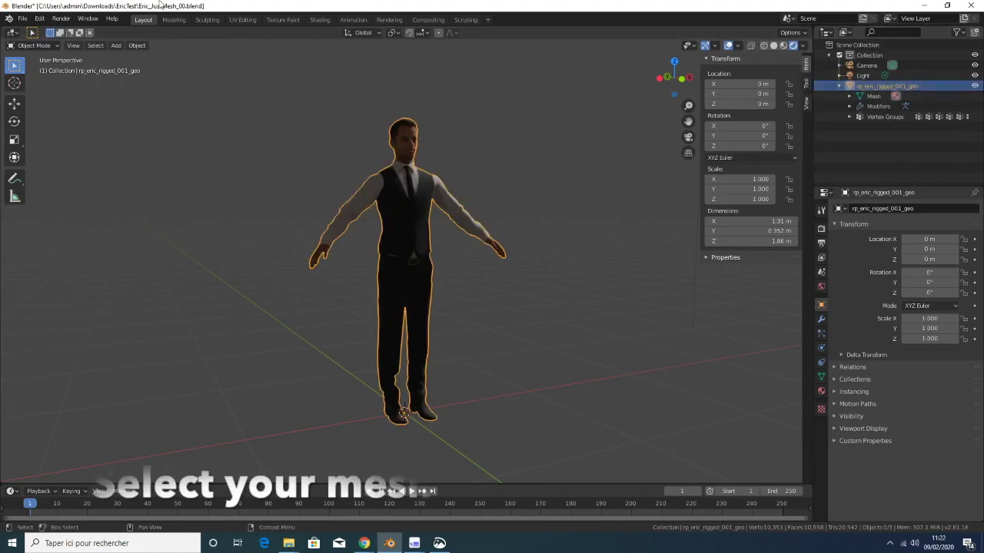
Export the selected mesh as the Wavefront file EricToMixamo_2.obj with Geometry options expanded
click(21, 18)
mouse_move(38, 167)
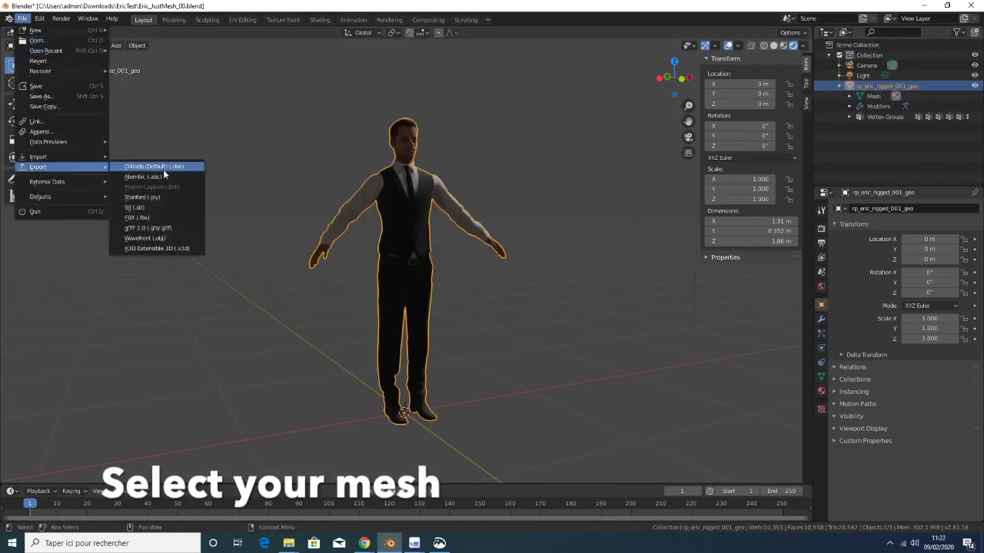
click(169, 239)
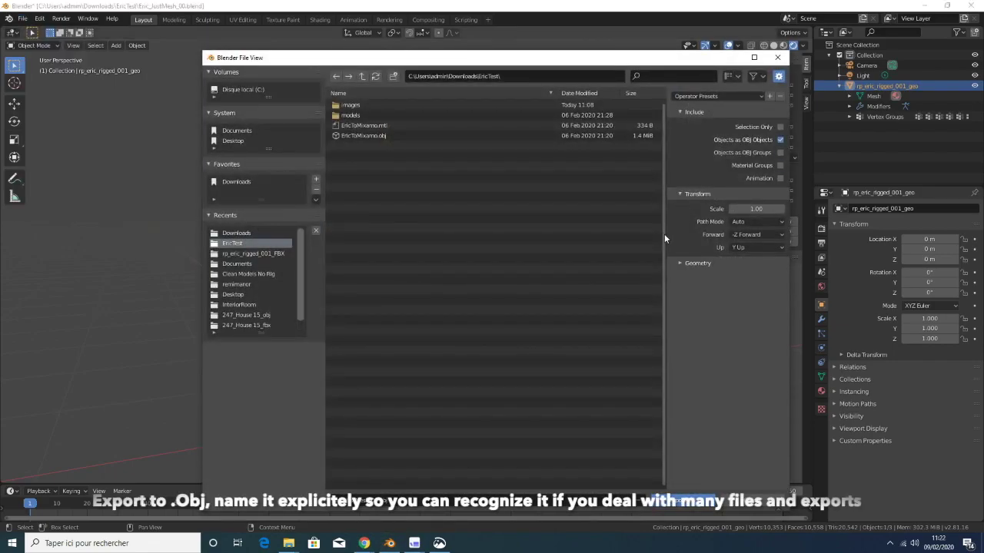
drag(666, 235, 554, 234)
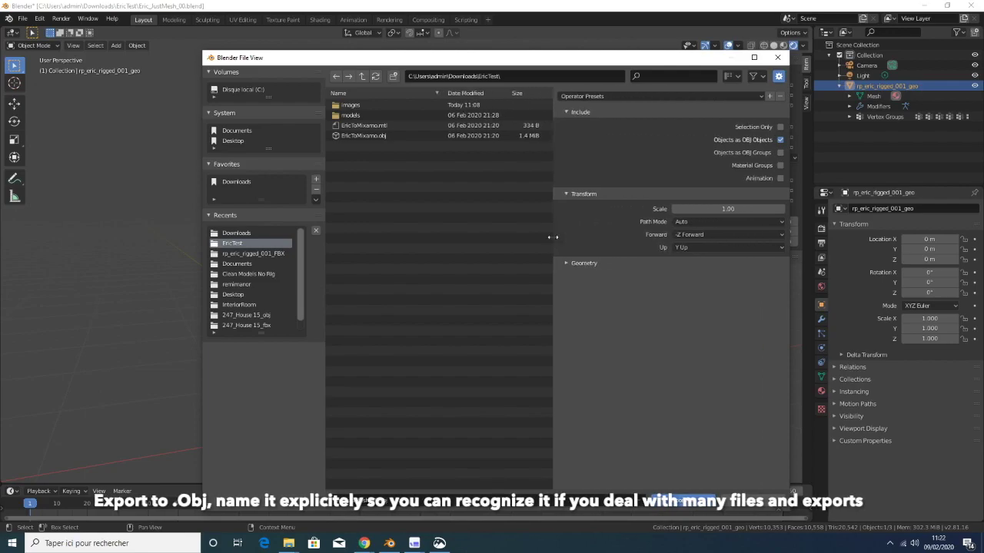
click(372, 135)
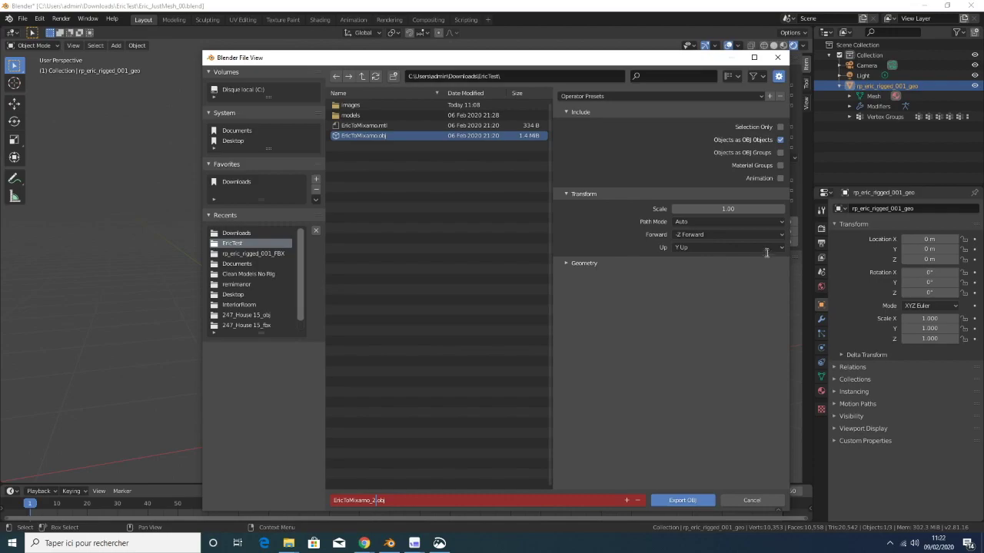
click(565, 263)
click(565, 263)
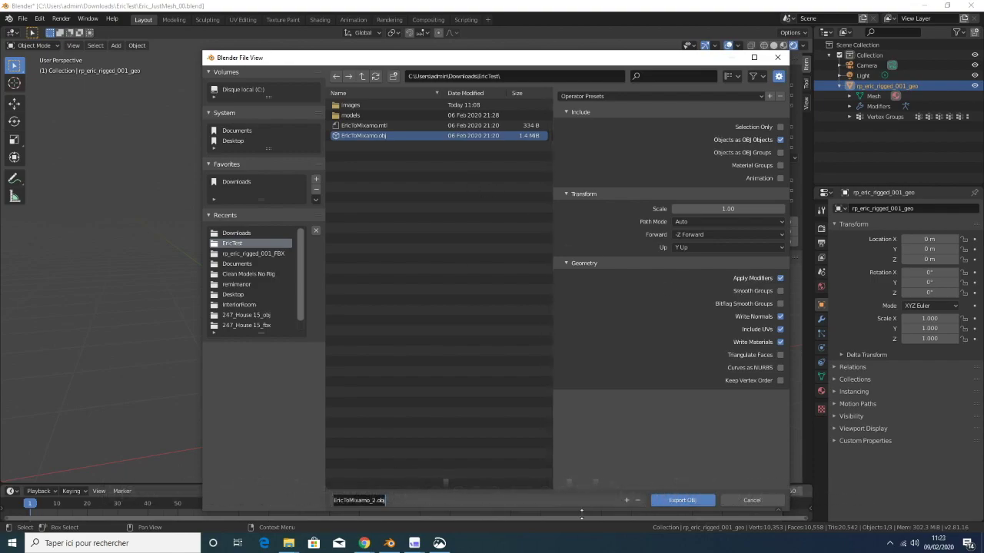
click(670, 501)
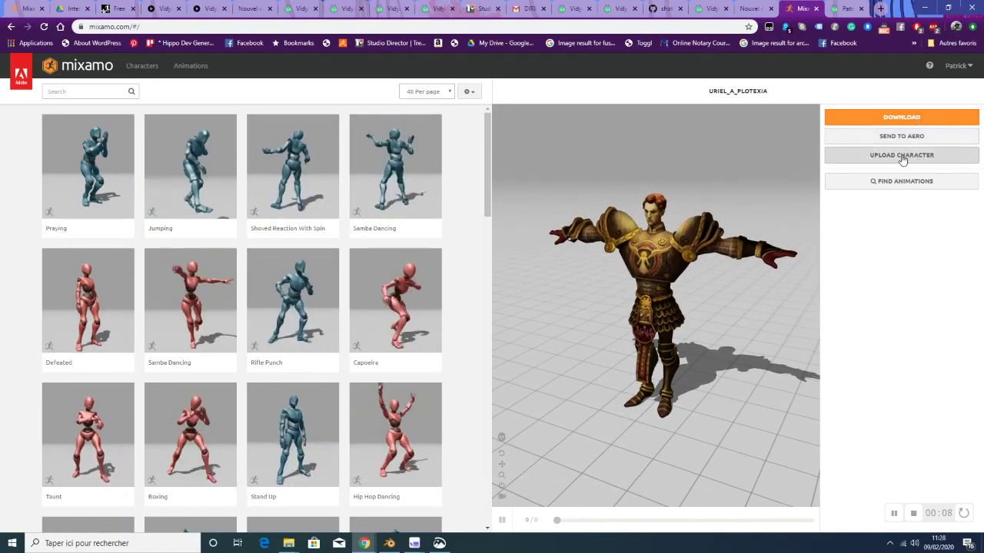
Upload EricToMixamo_2 from the EricTest folder to Mixamo's Auto-Rigger
click(903, 156)
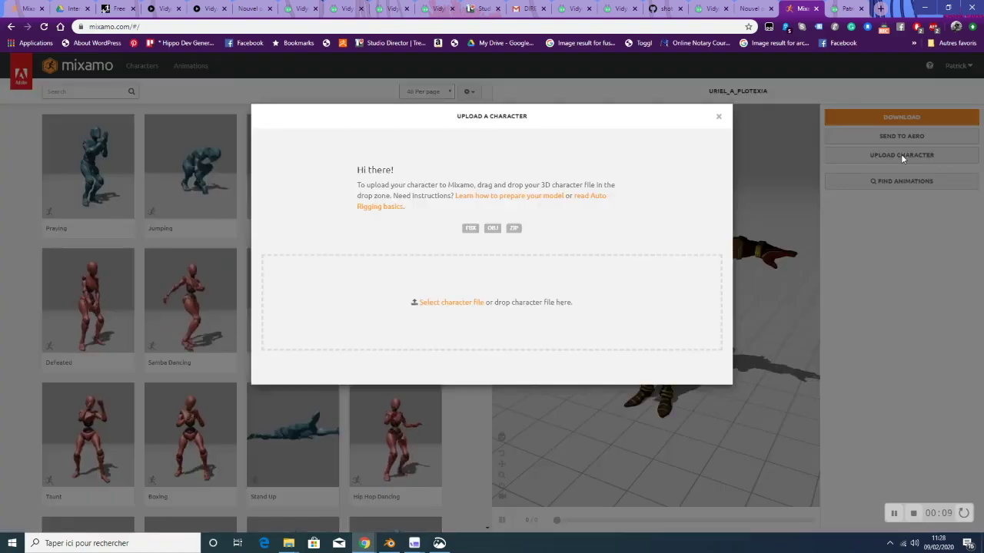
click(459, 306)
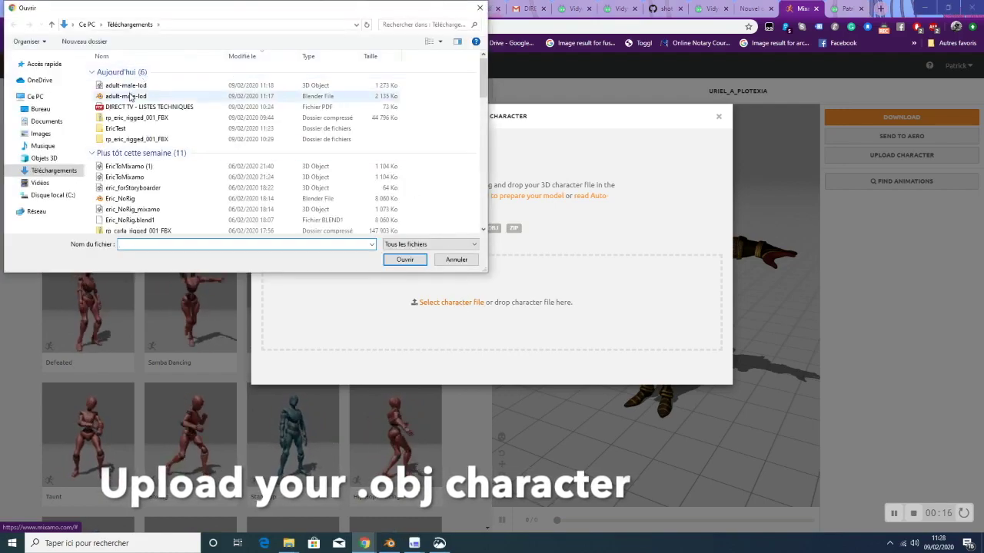
click(119, 130)
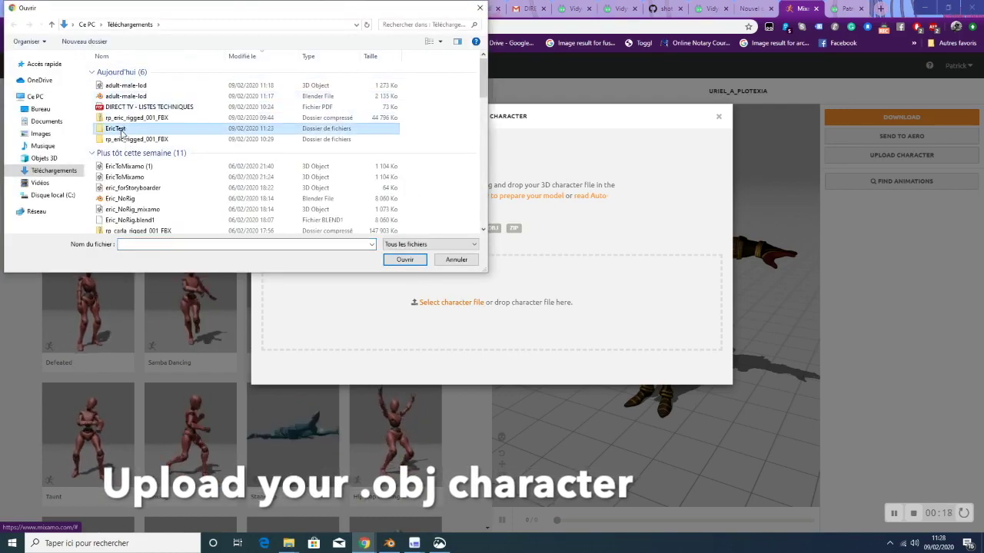
double_click(121, 132)
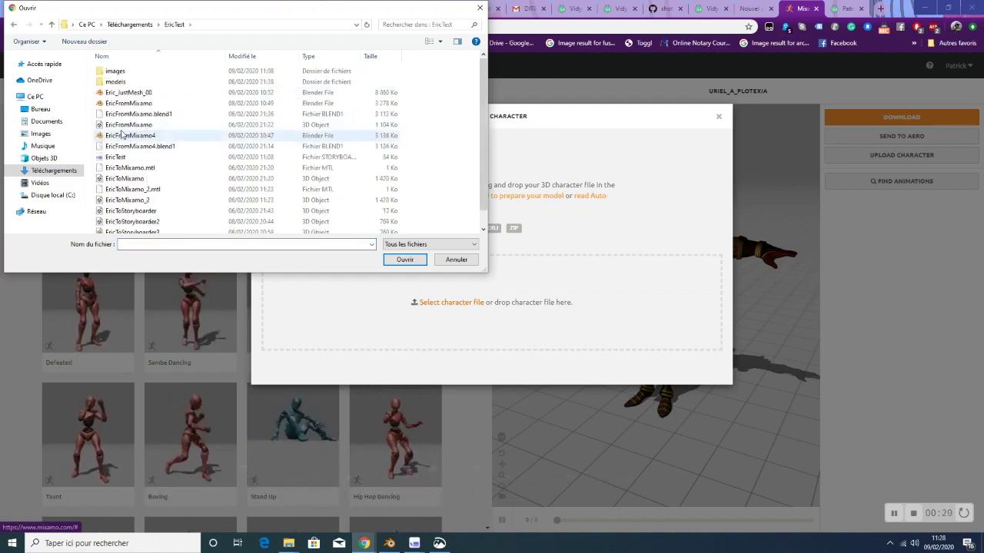
click(275, 57)
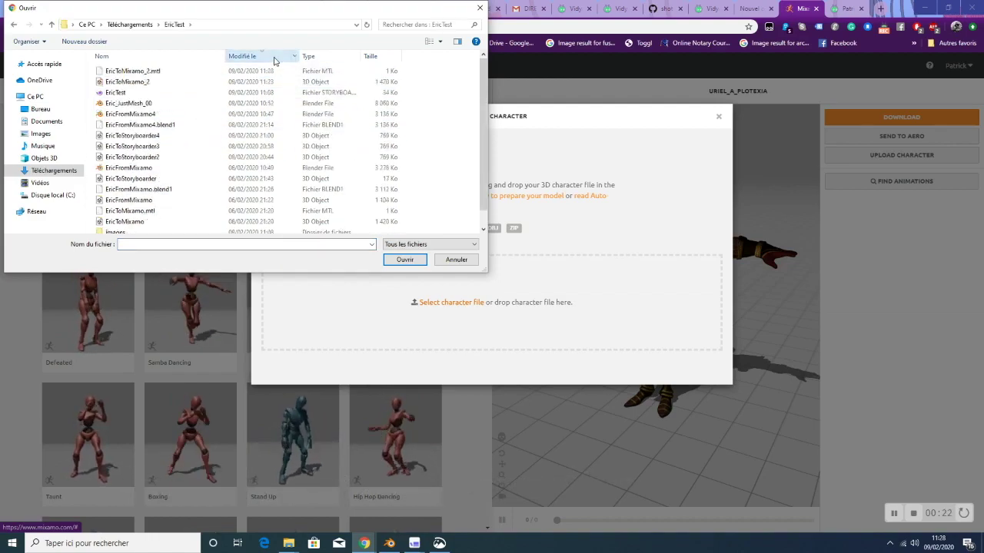
click(158, 72)
click(146, 82)
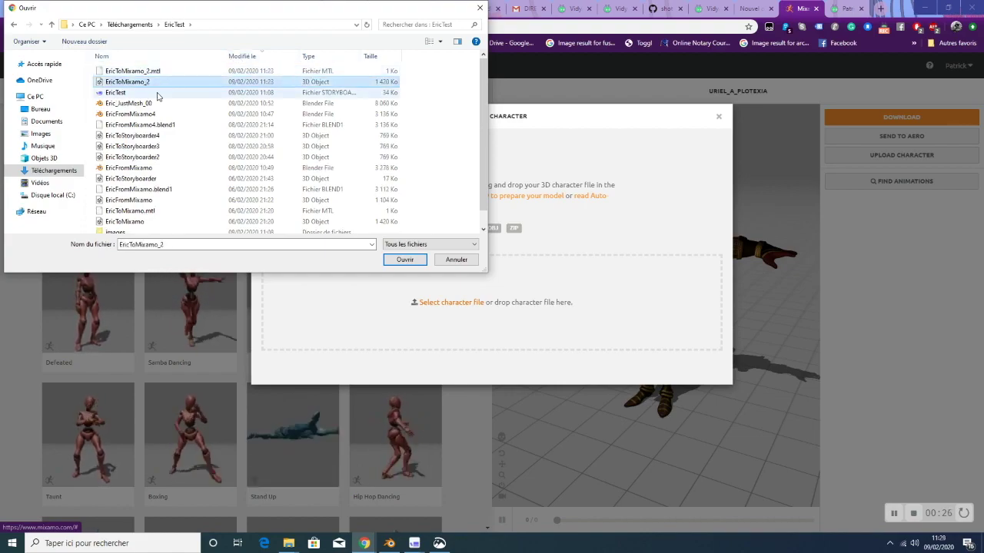
click(405, 260)
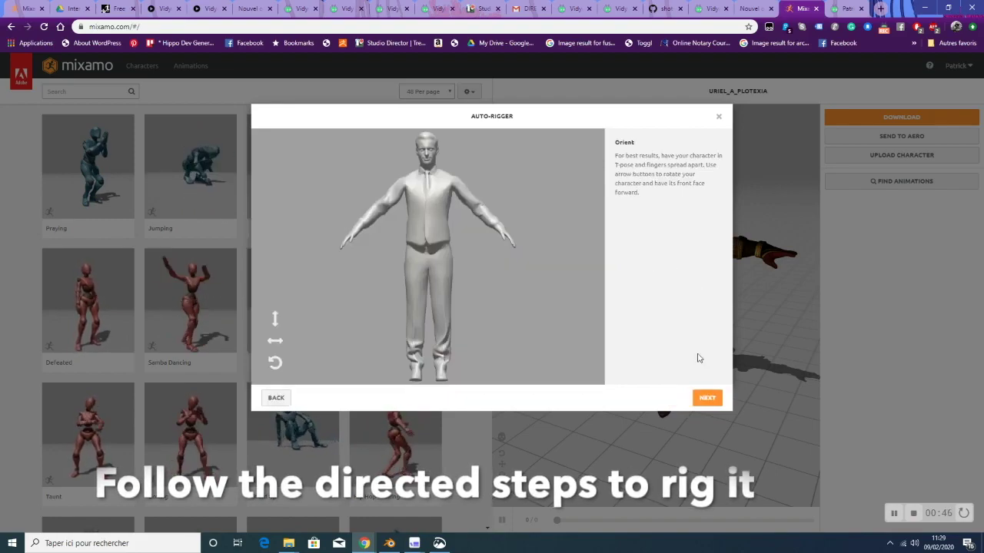
Accept the character's upright orientation and continue to marker placement
click(709, 399)
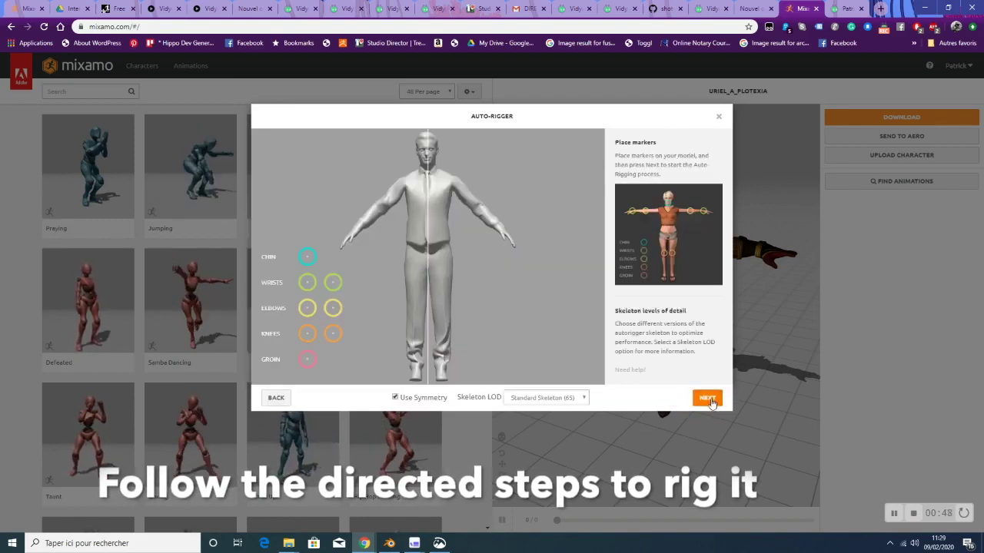
Place the chin, wrist, elbow, knee and groin markers on the model
drag(307, 258, 427, 162)
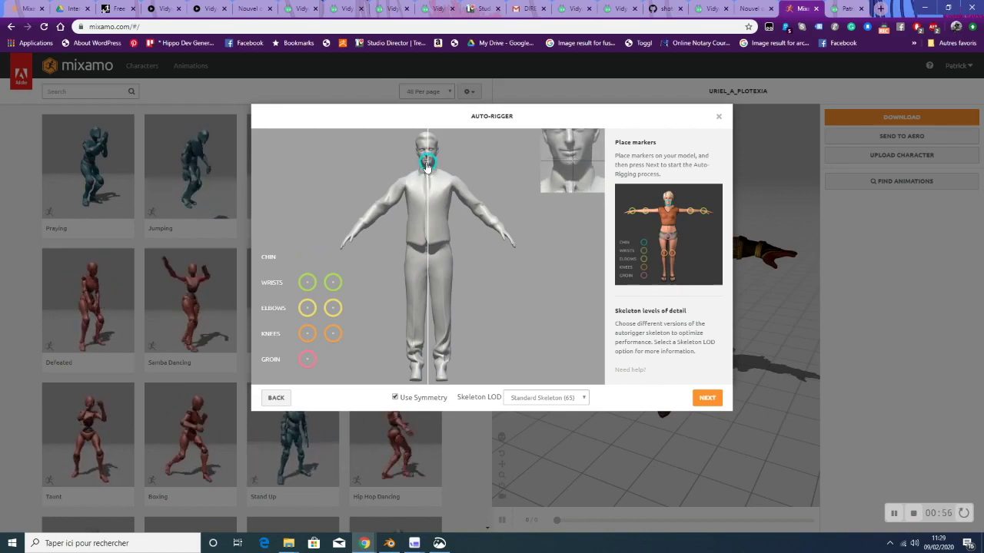
drag(428, 166, 422, 167)
drag(306, 282, 356, 233)
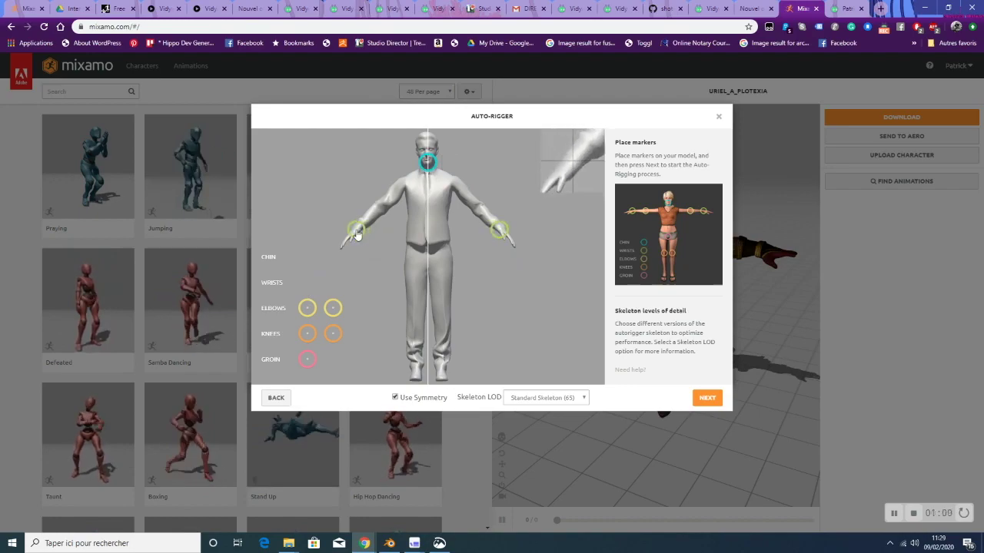
drag(356, 234, 354, 234)
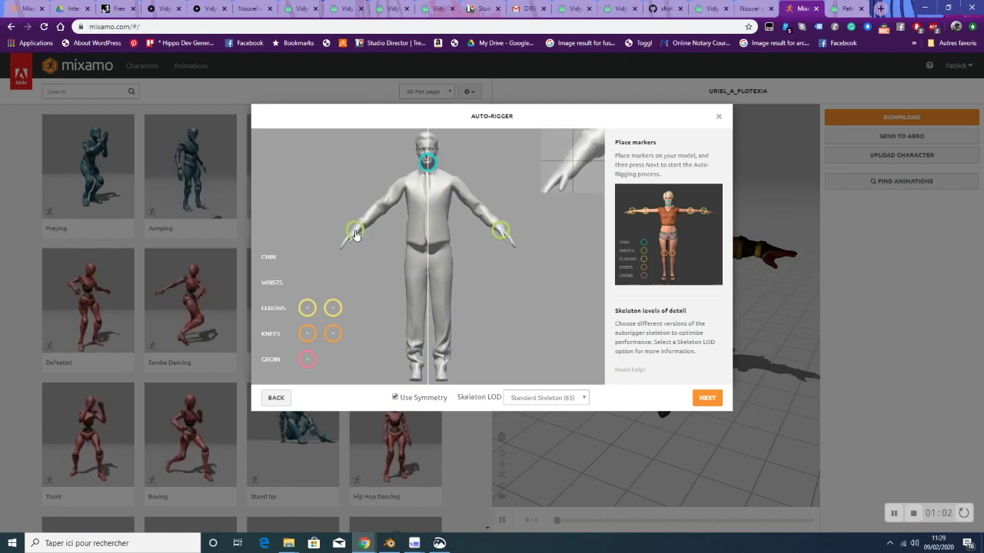
drag(307, 308, 338, 271)
drag(376, 244, 379, 211)
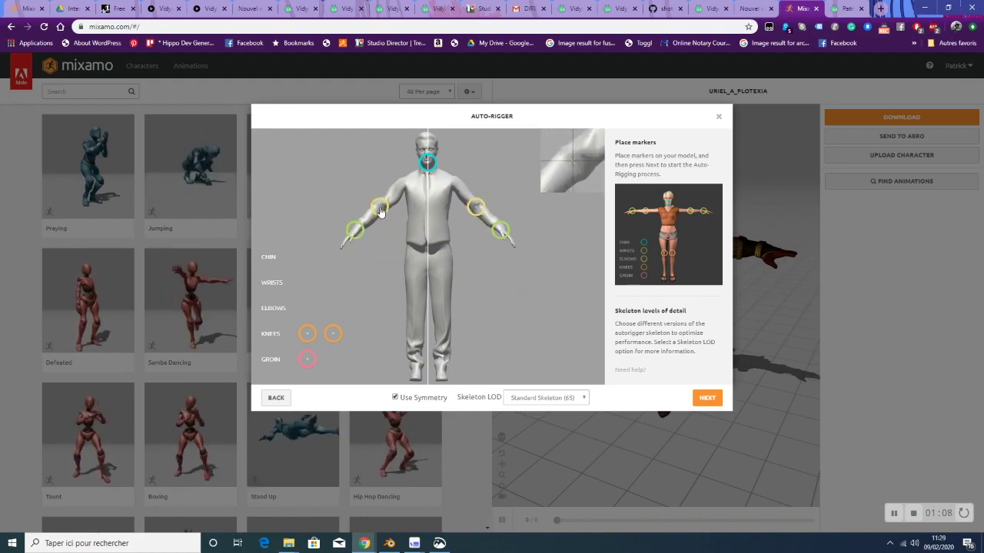
drag(306, 333, 414, 317)
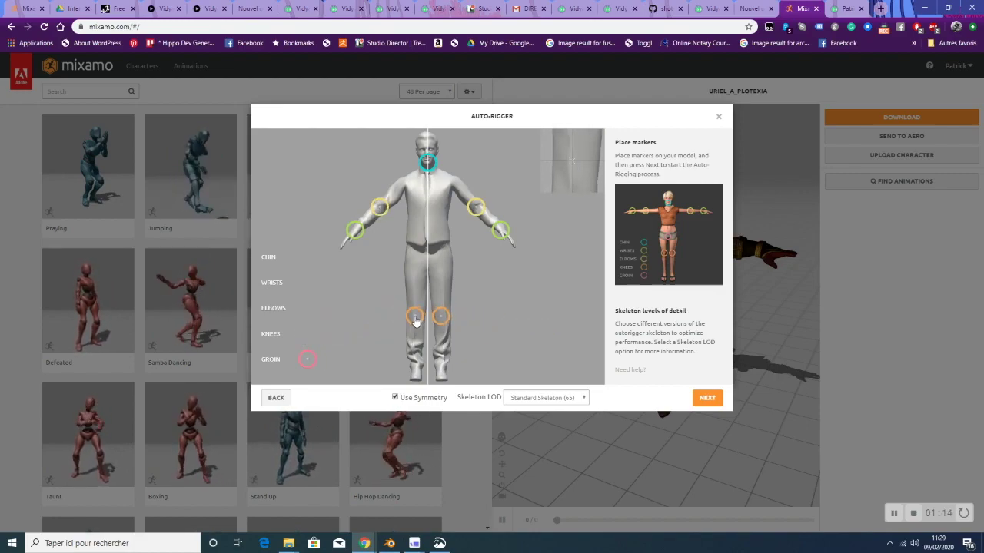
drag(307, 362, 429, 265)
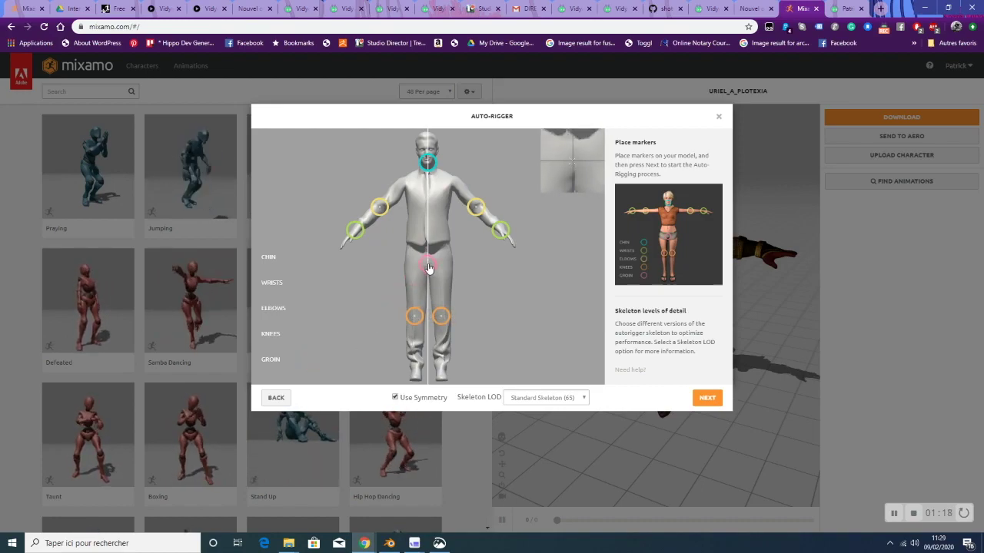
Keep Standard Skeleton (65) as the detail level and start auto-rigging
click(583, 399)
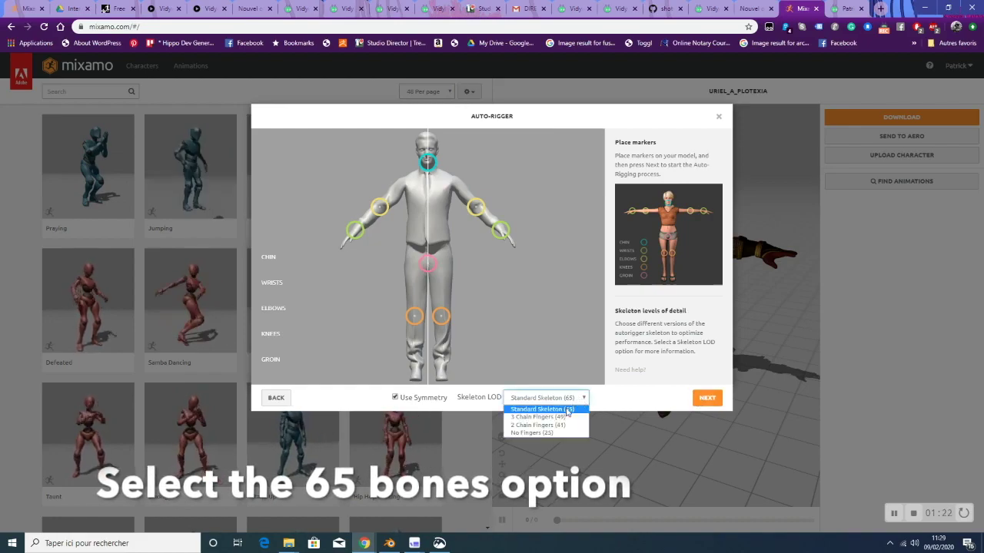
click(567, 410)
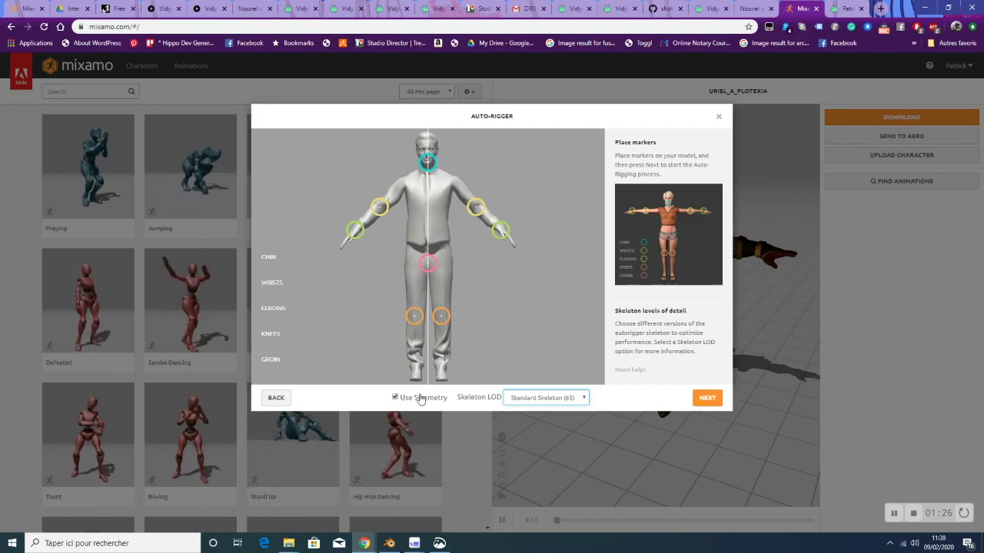
click(696, 400)
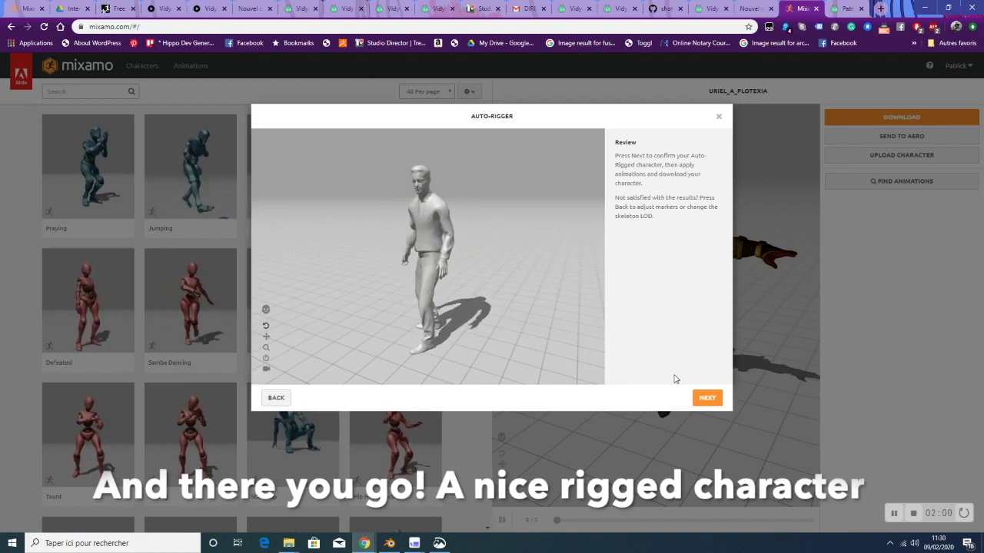
Accept the auto-rig and load ERICTOMIXAMO_2 as the active Mixamo character
click(706, 398)
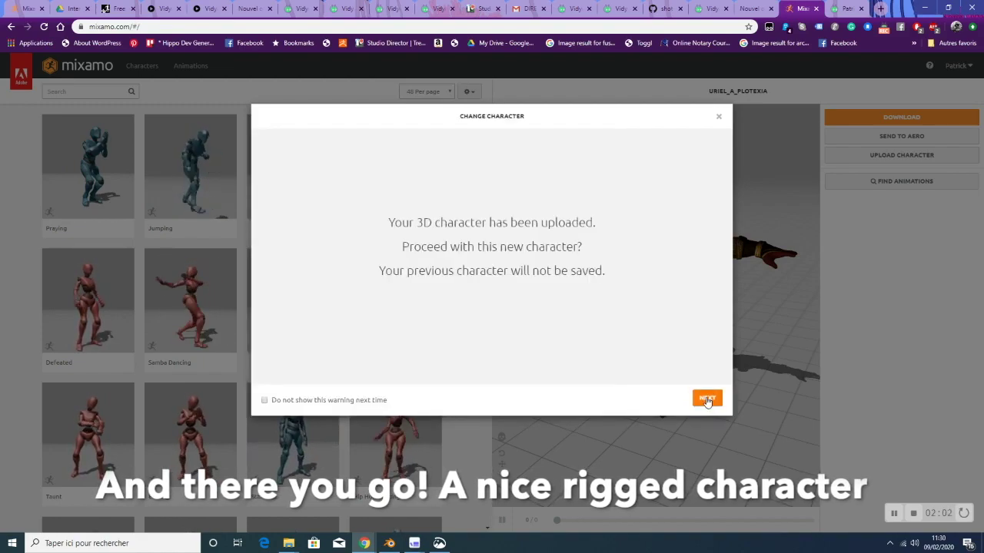
click(704, 403)
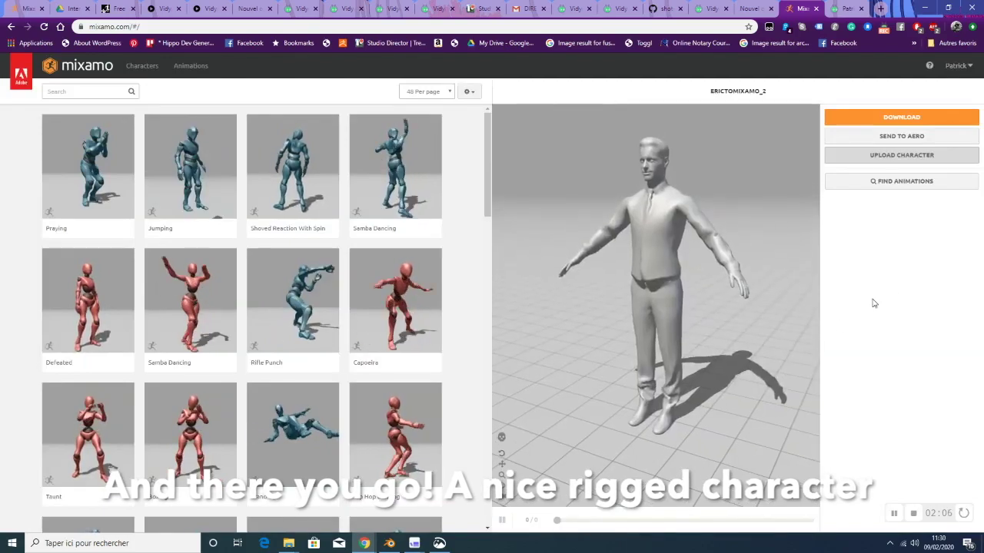
Download the rigged character as a T-pose FBX and show it in its folder
click(904, 118)
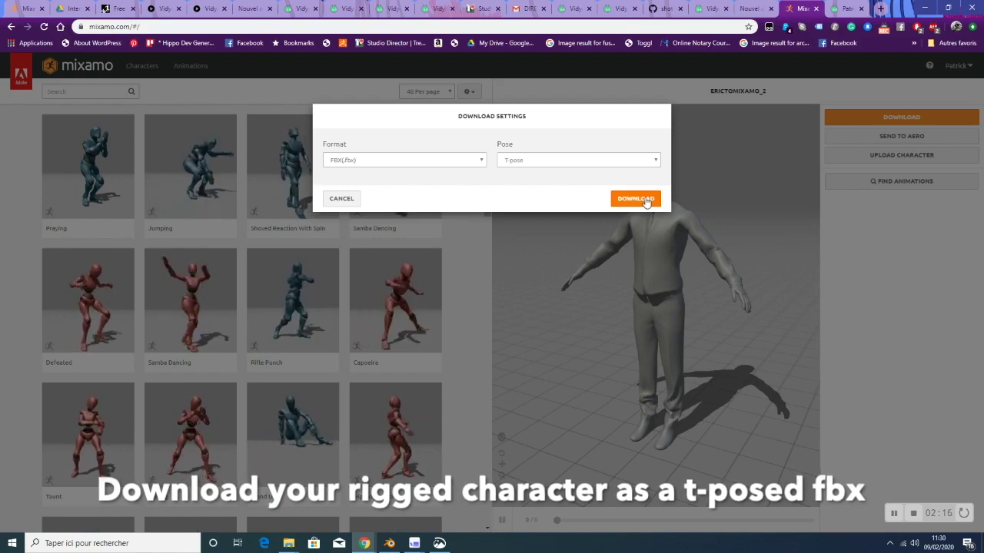
click(646, 201)
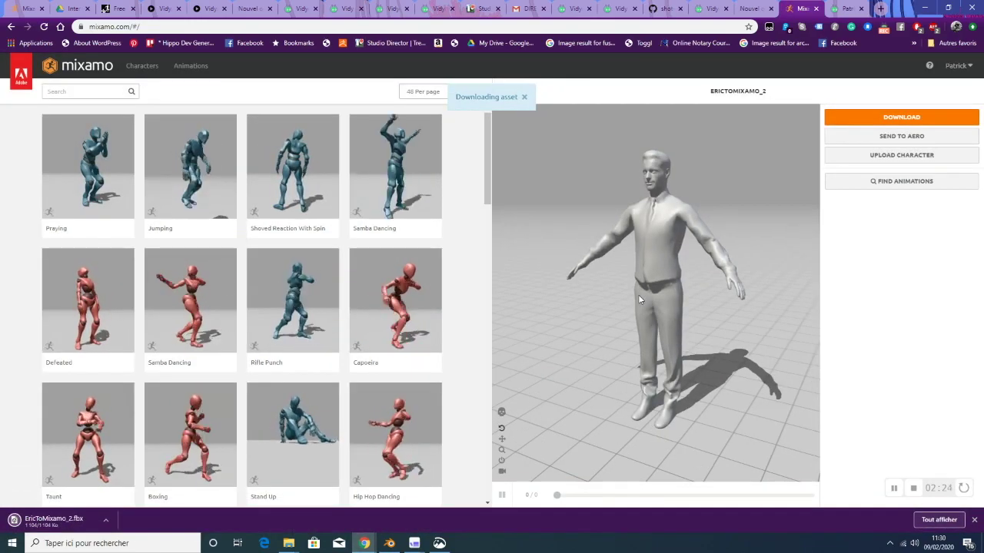
click(107, 522)
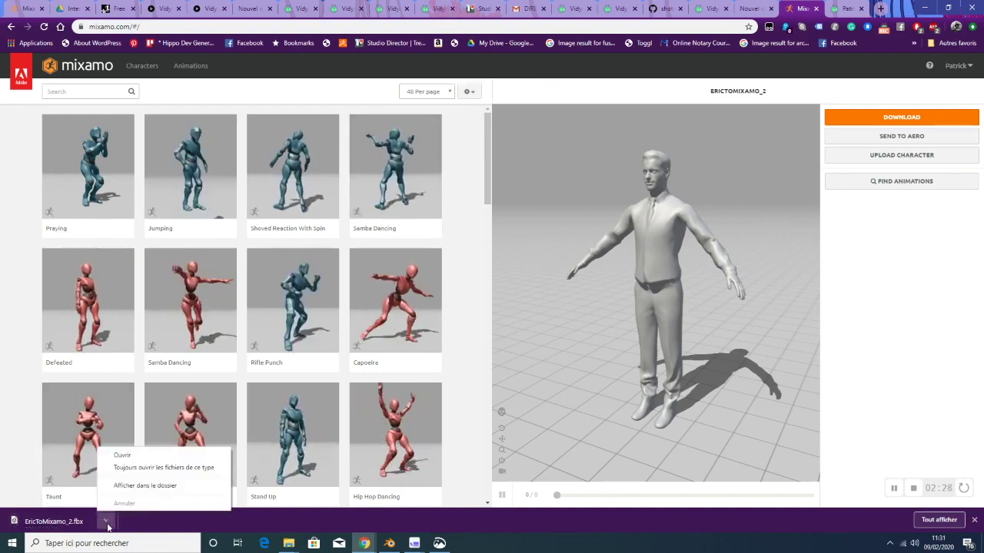
click(145, 486)
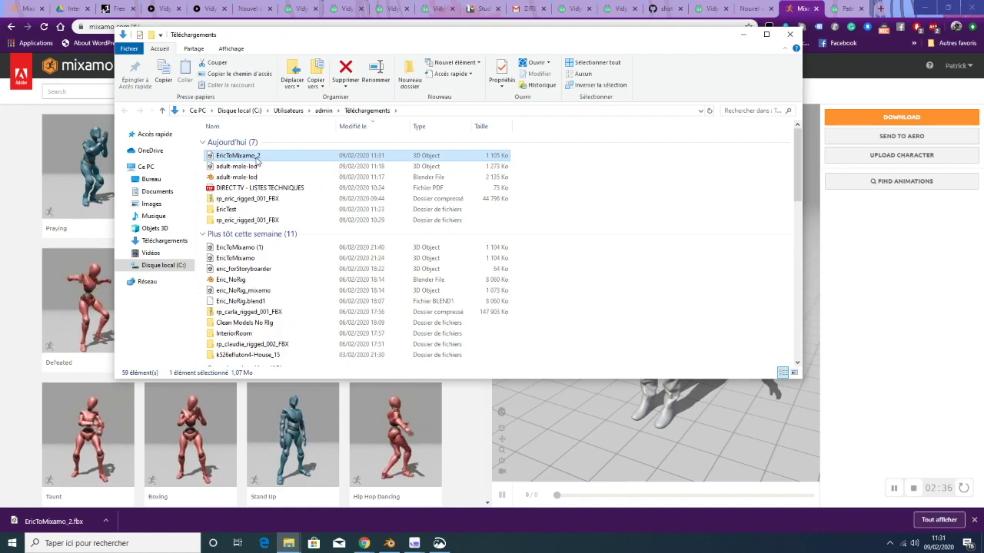
Move the downloaded EricToMixamo_2 file into the EricTest folder and open it
drag(257, 159, 261, 179)
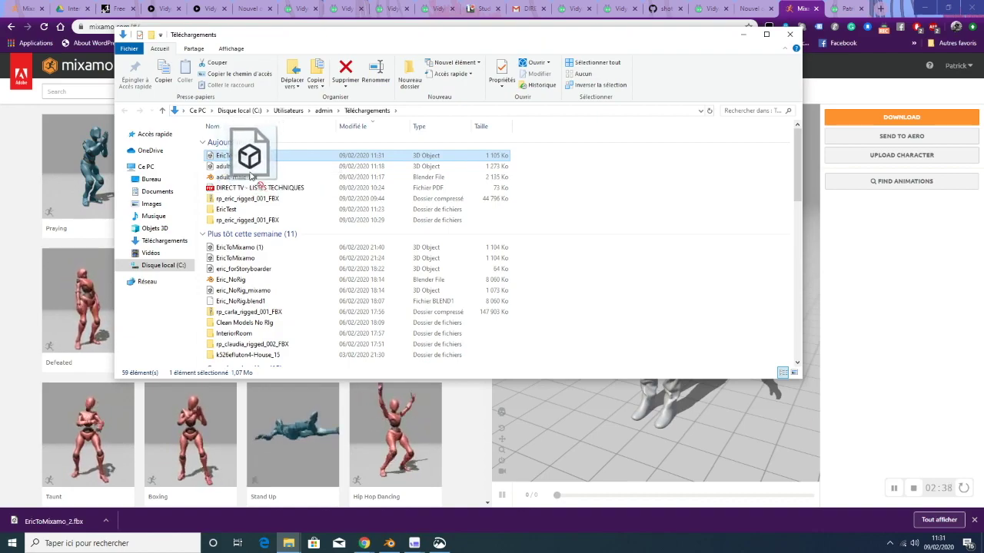
drag(261, 179, 230, 214)
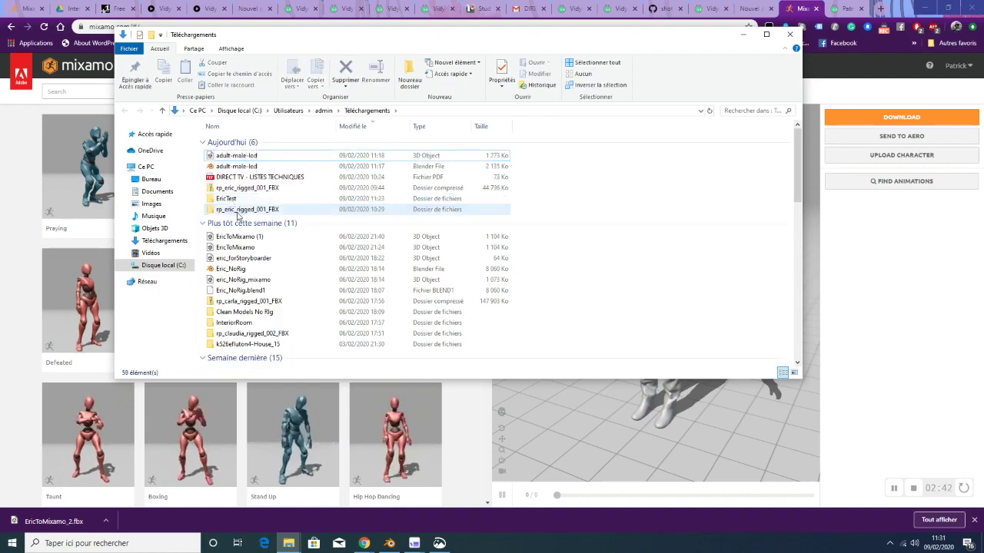
click(227, 202)
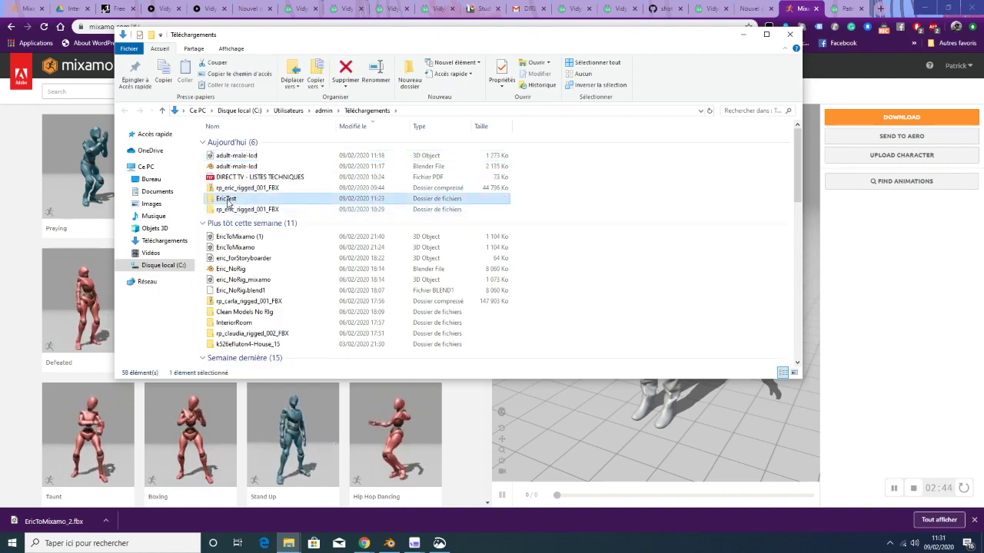
double_click(228, 200)
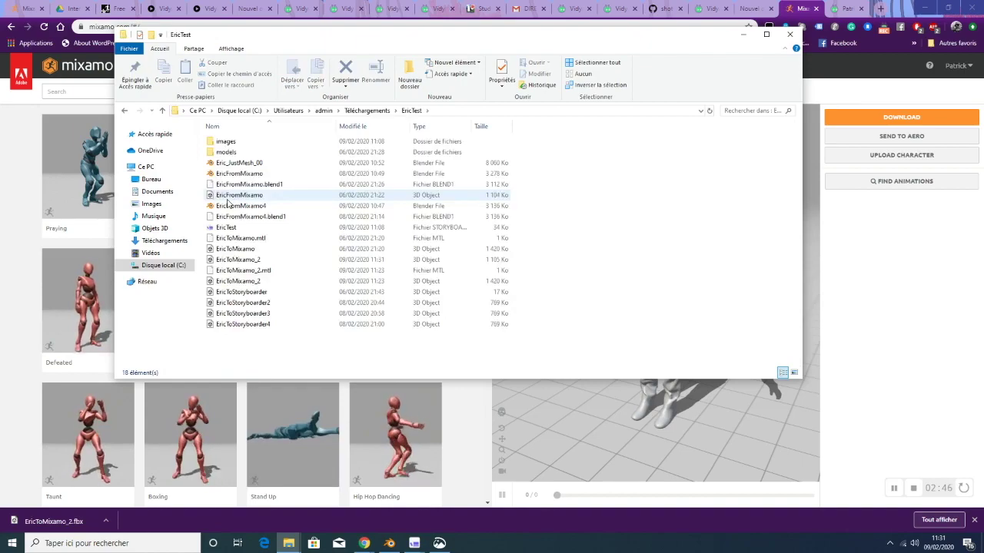
Sort by date modified, rename the file to EricFromMixamo_2, then return to Blender
click(376, 128)
click(376, 128)
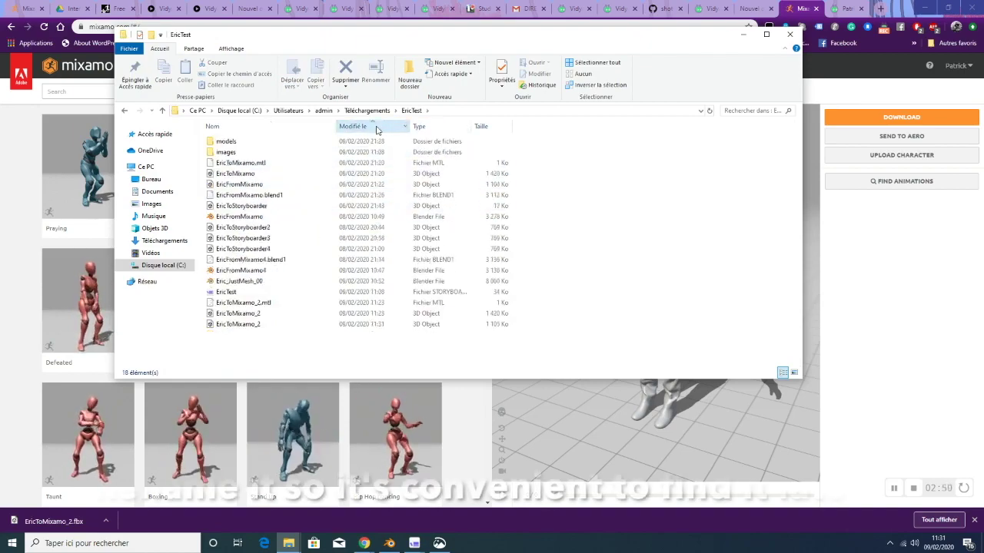
click(376, 128)
click(269, 146)
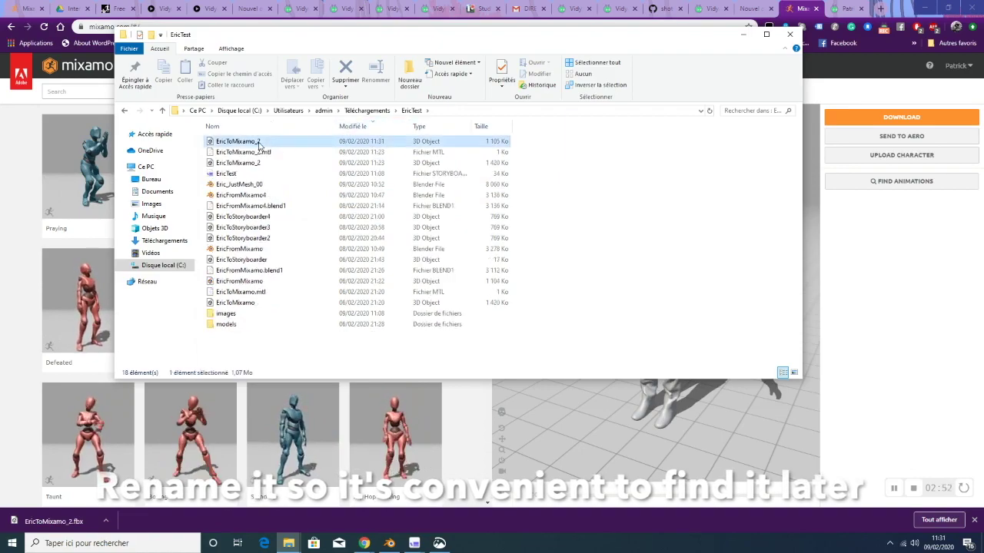
right_click(259, 145)
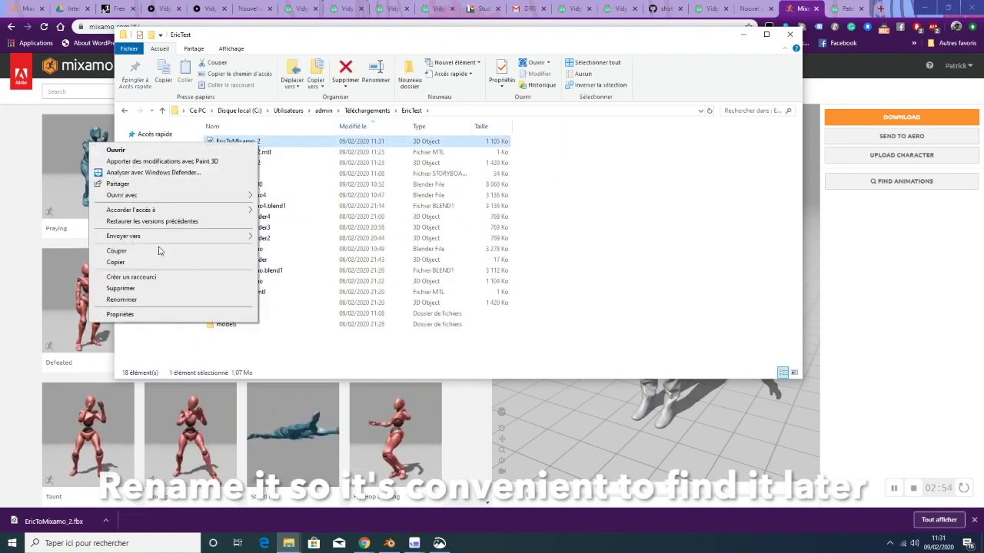
click(137, 299)
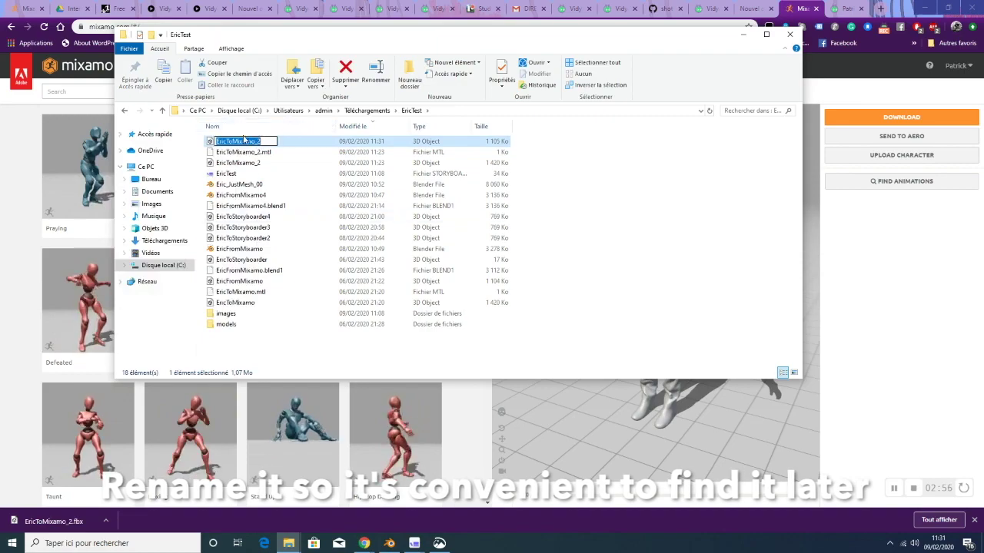
click(254, 142)
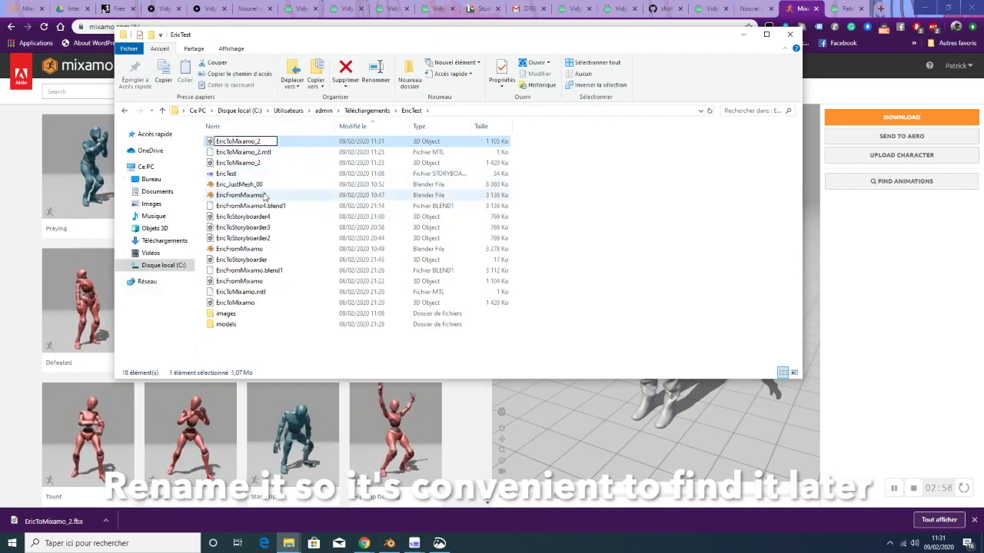
key(BackSpace)
key(BackSpace)
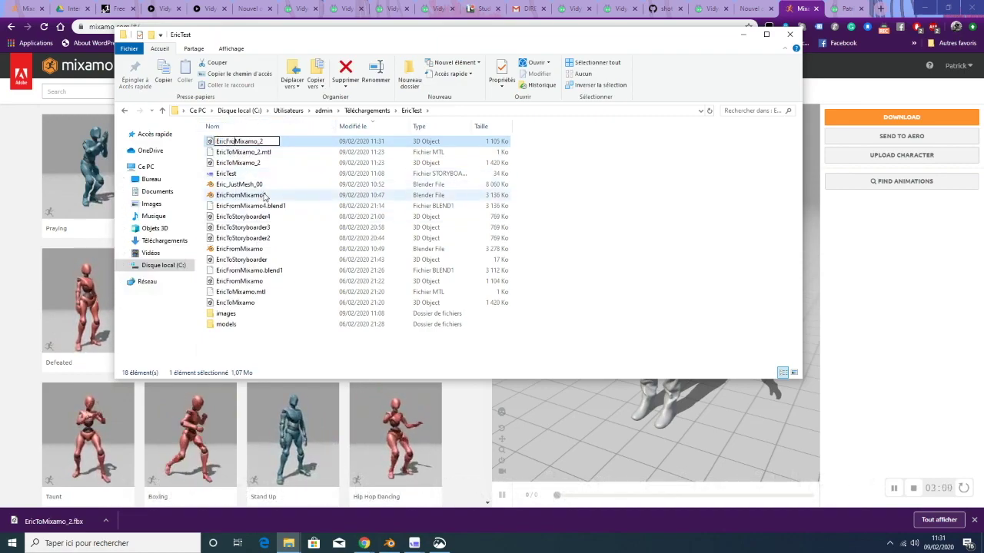
text(m)
click(588, 264)
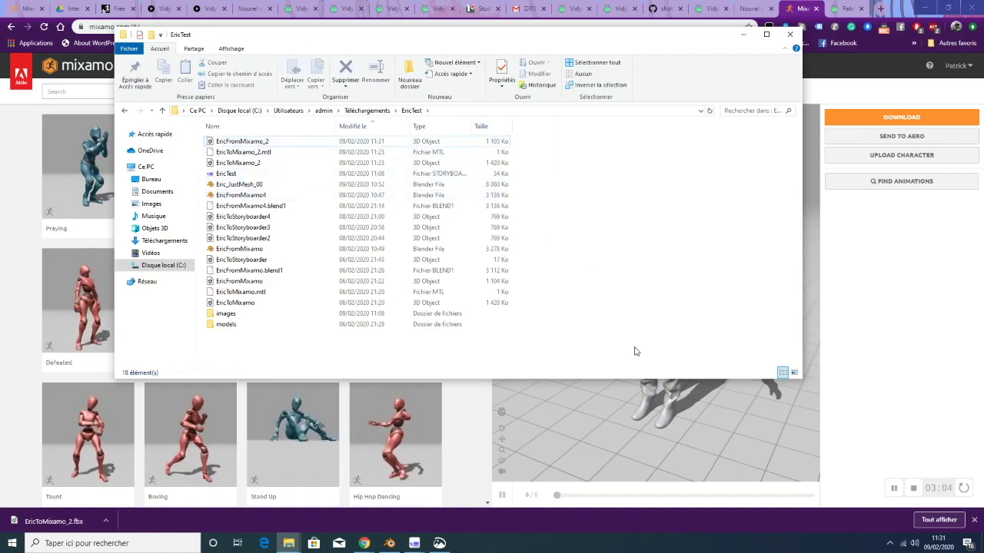
click(364, 543)
click(419, 496)
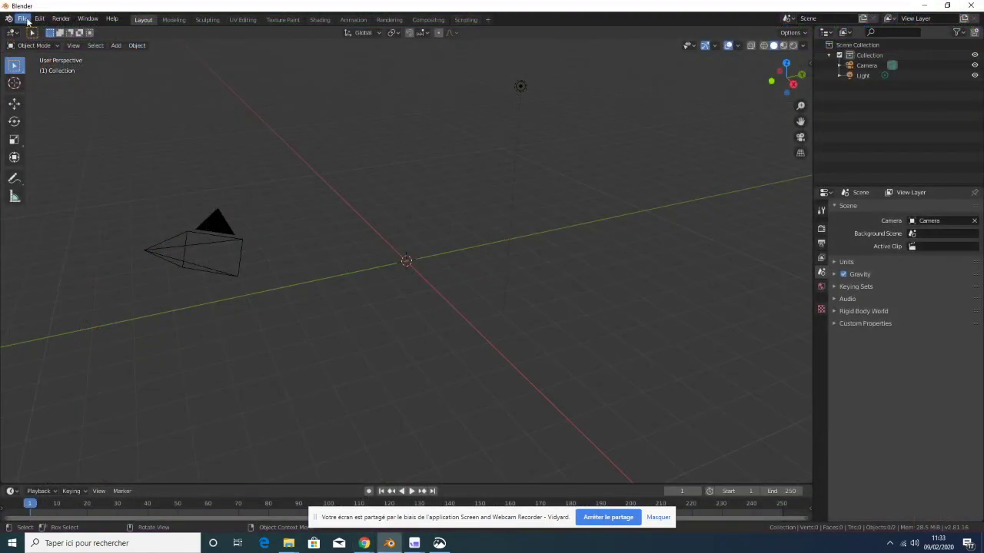
Start a new General file, discarding the old scene without saving
click(27, 21)
mouse_move(35, 30)
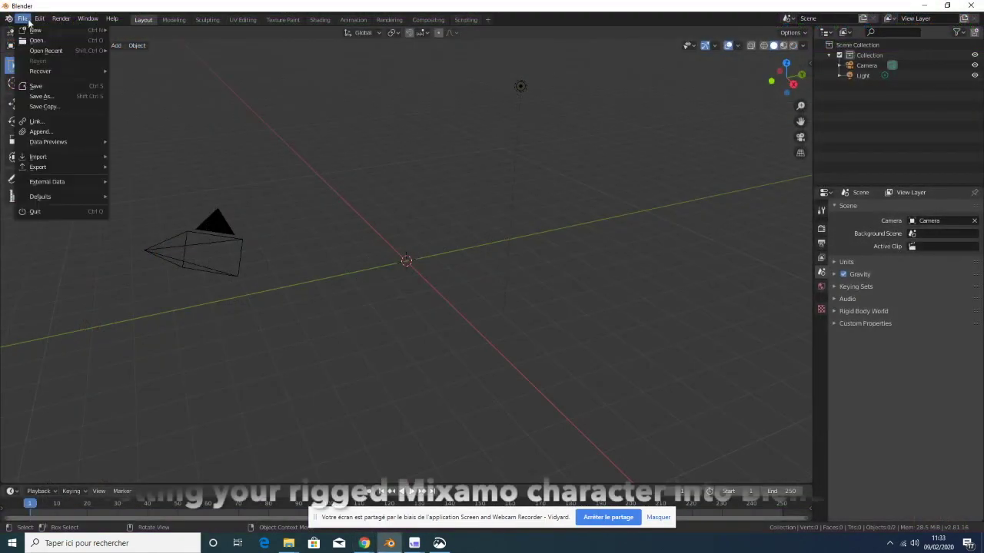
click(131, 31)
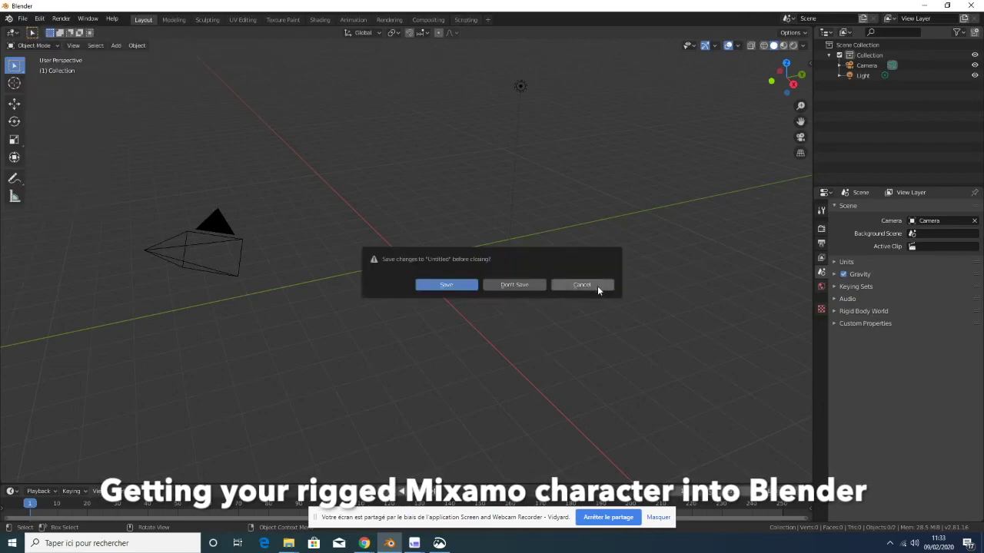
click(530, 285)
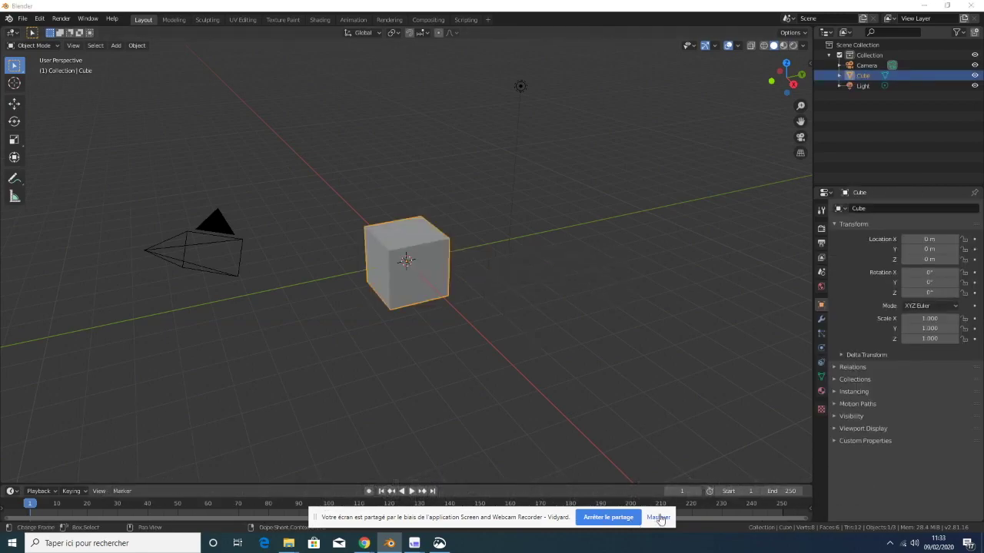
Delete the default cube so only Camera and Light remain
click(659, 517)
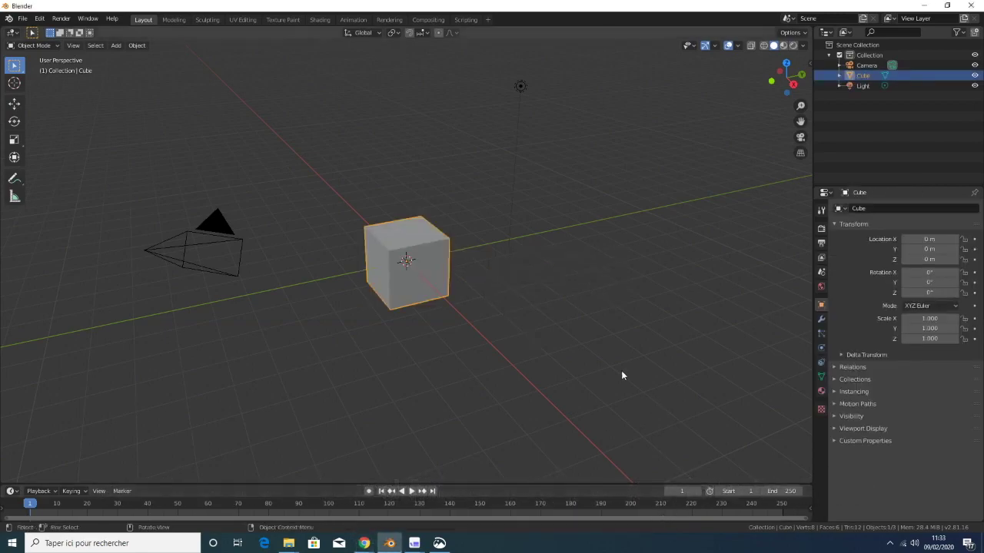
key(x)
click(419, 292)
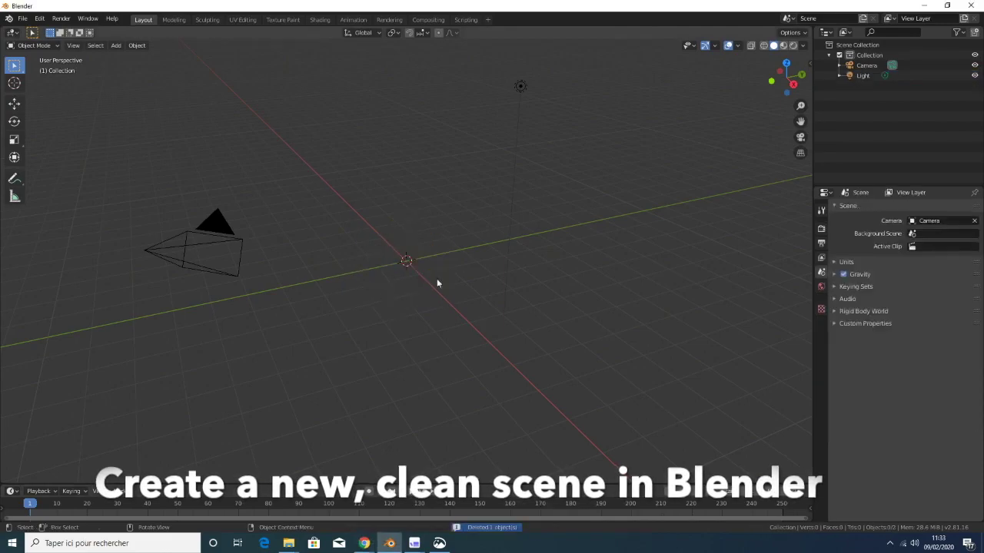
click(25, 18)
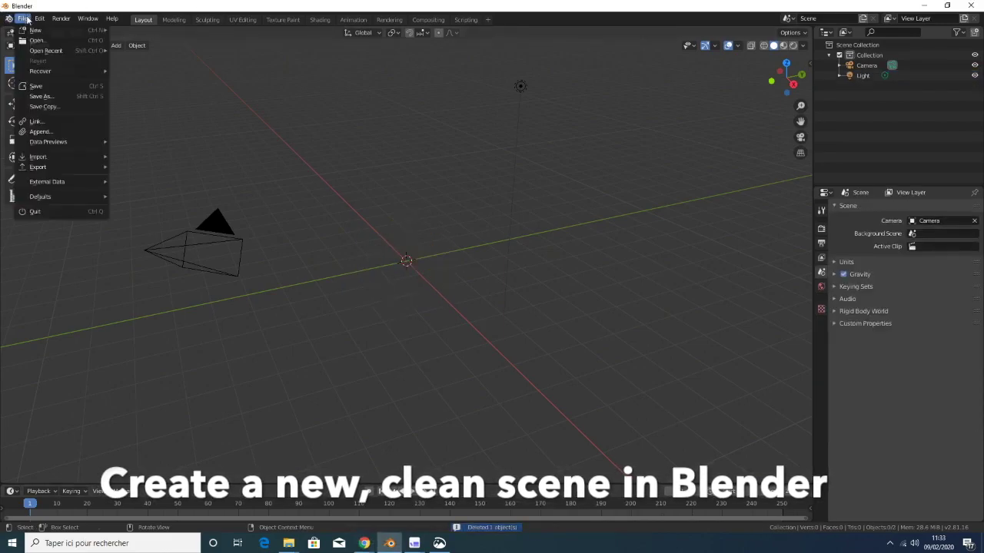
mouse_move(46, 157)
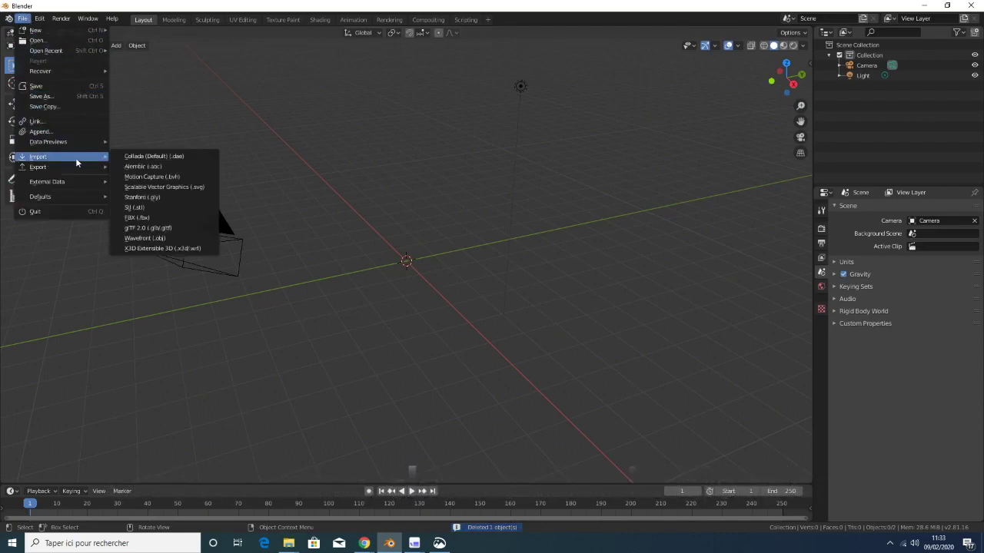
Import EricFromMixamo_2.fbx from Downloads\EricTest, adding its Armature at scale 0.010
click(148, 219)
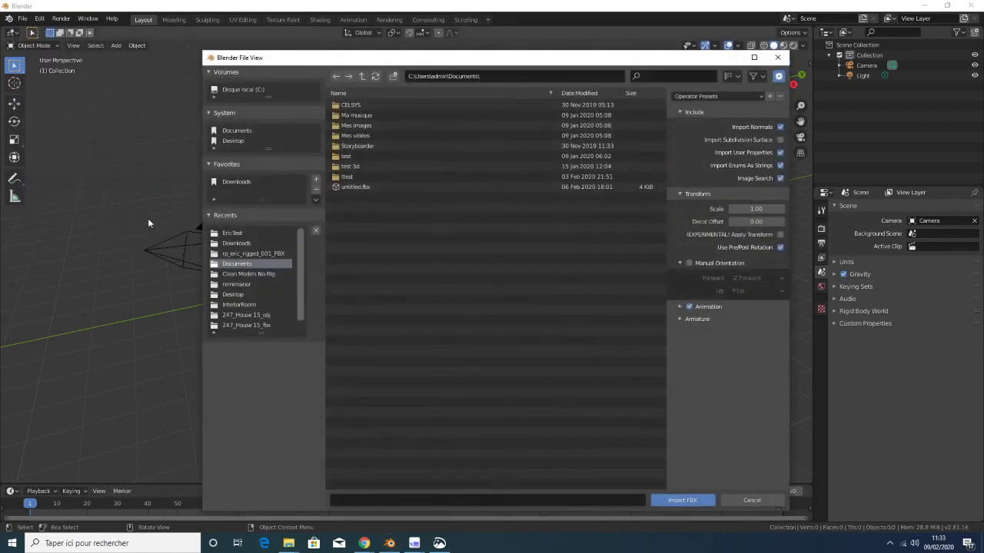
click(247, 181)
double_click(364, 151)
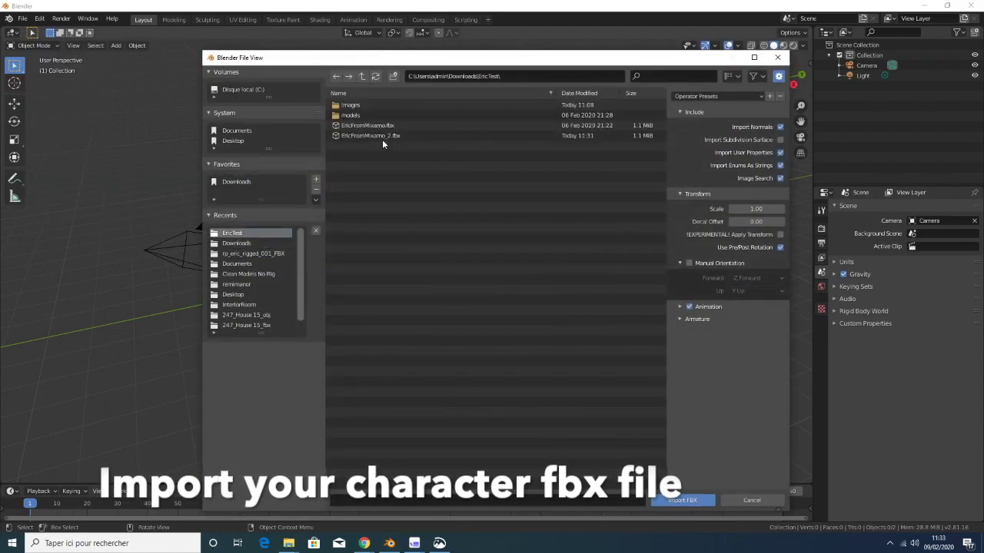
click(381, 137)
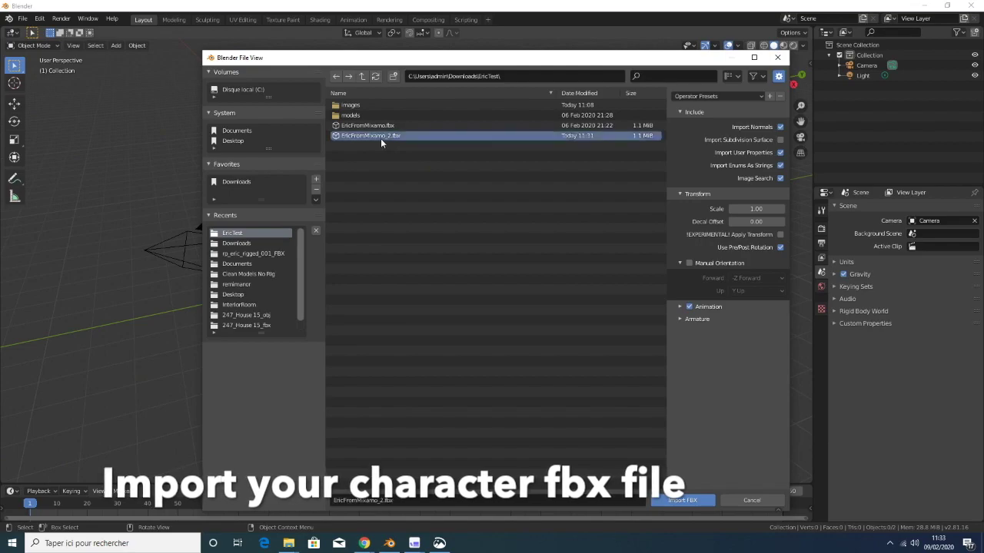
click(688, 501)
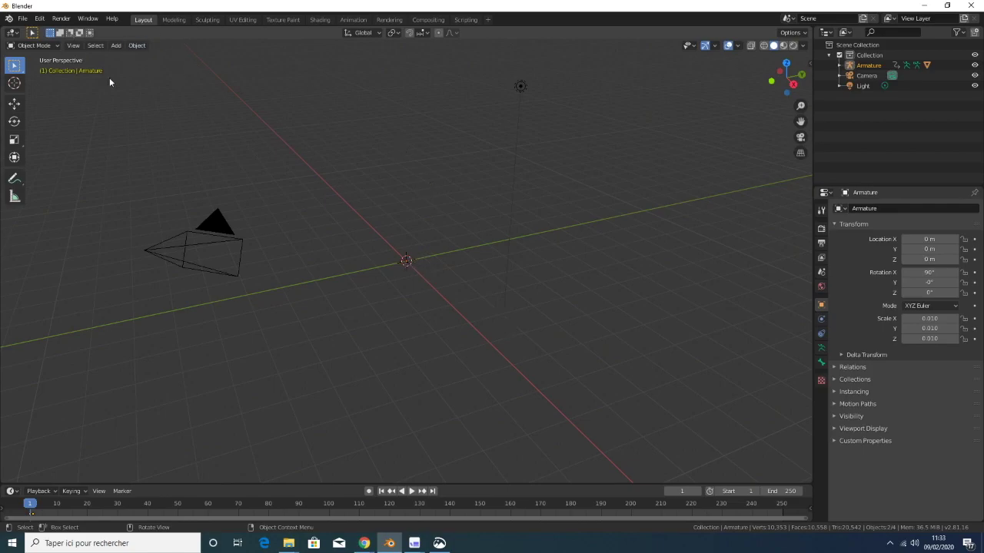
Briefly isolate the imported armature, unhide everything, and bring up the Add menu
key(shift+h)
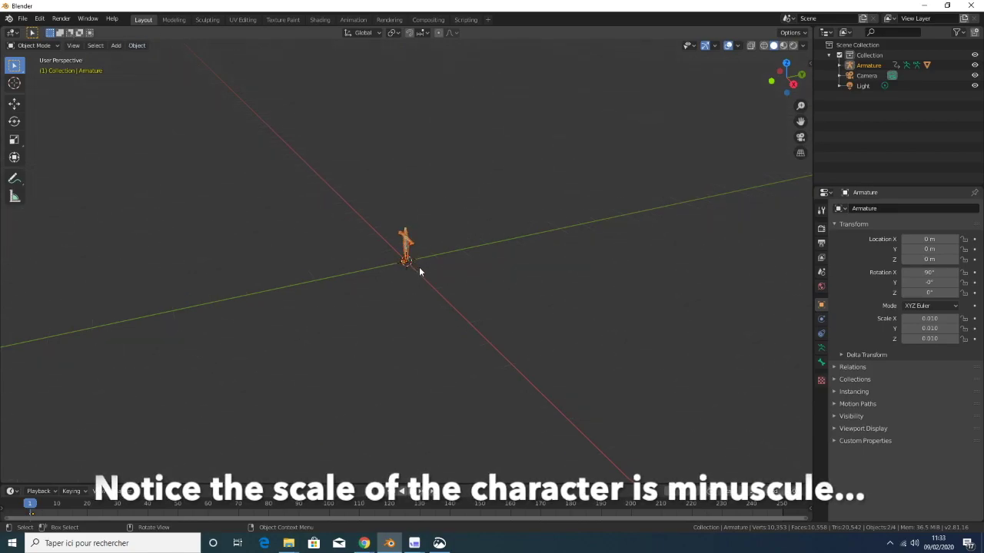
key(alt+h)
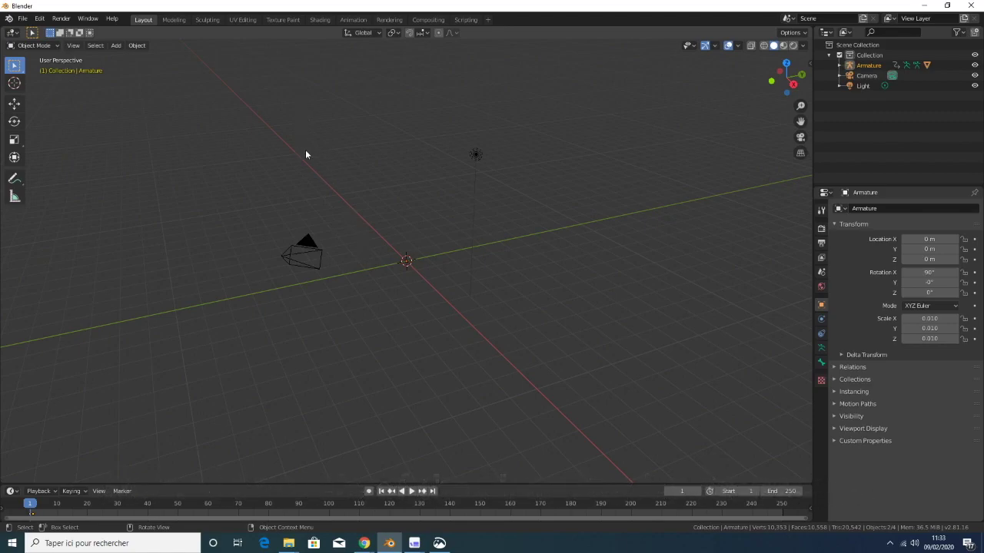
click(116, 46)
mouse_move(129, 58)
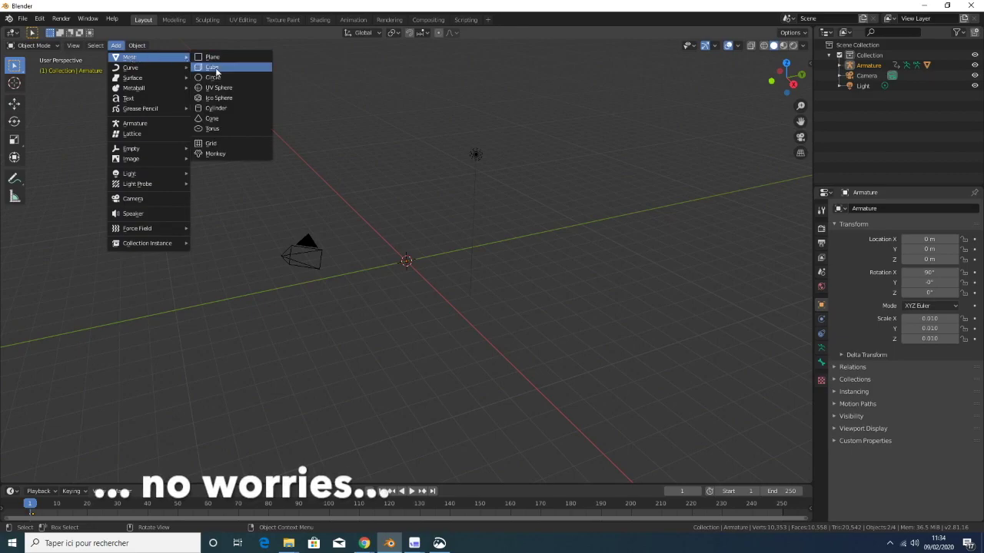
Add a mesh cube and set its Location Z to 1 m in the sidebar
click(212, 67)
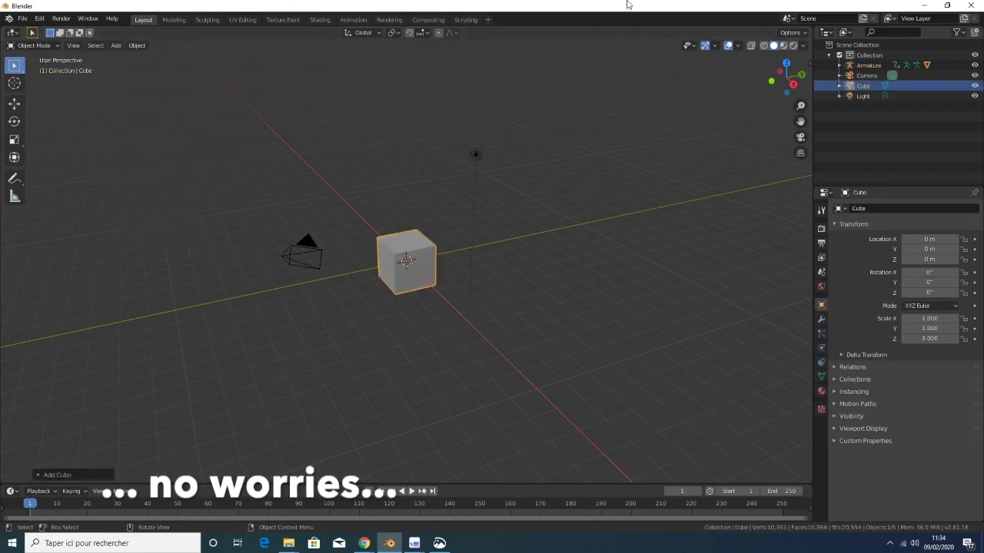
click(807, 62)
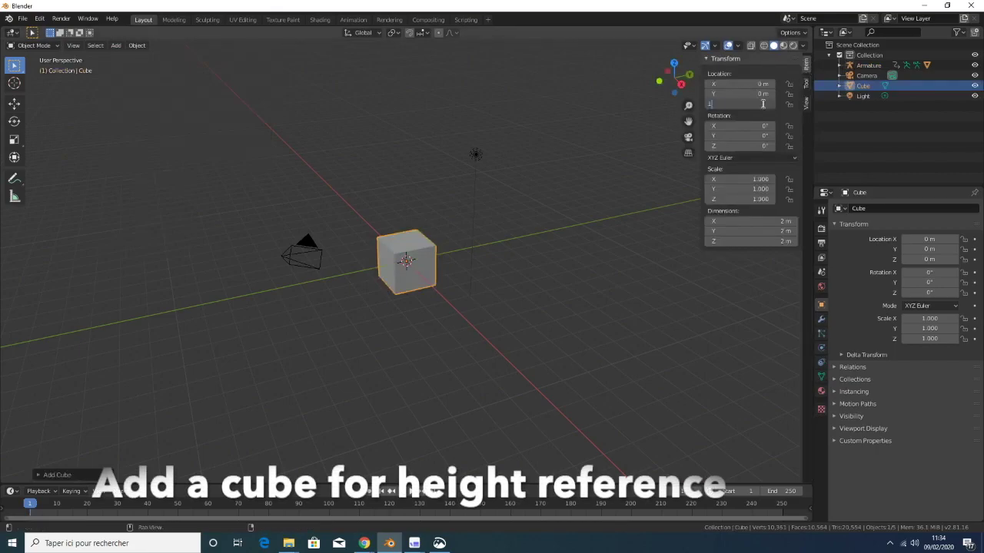
key(Return)
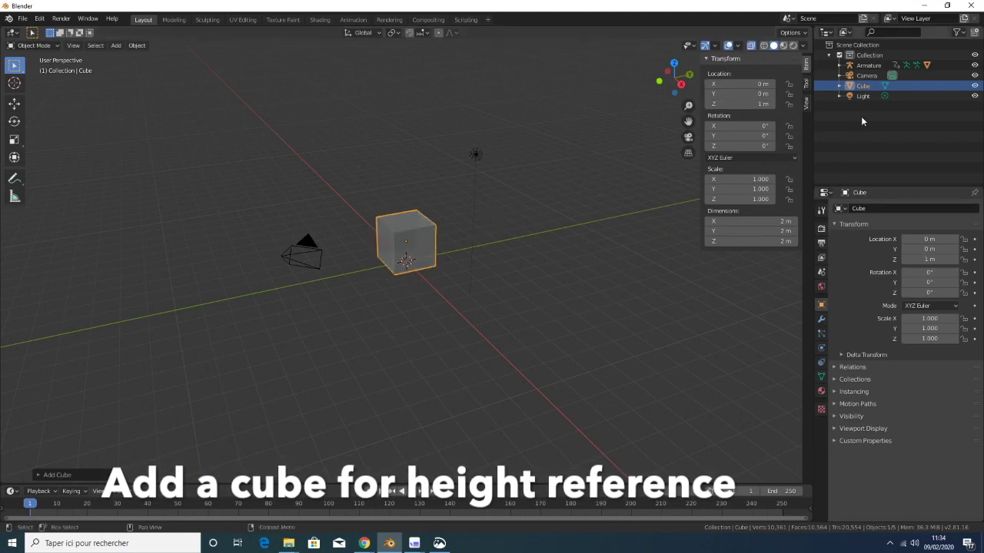
Select the Armature and scale it up in front view to approach the reference cube's height
click(869, 65)
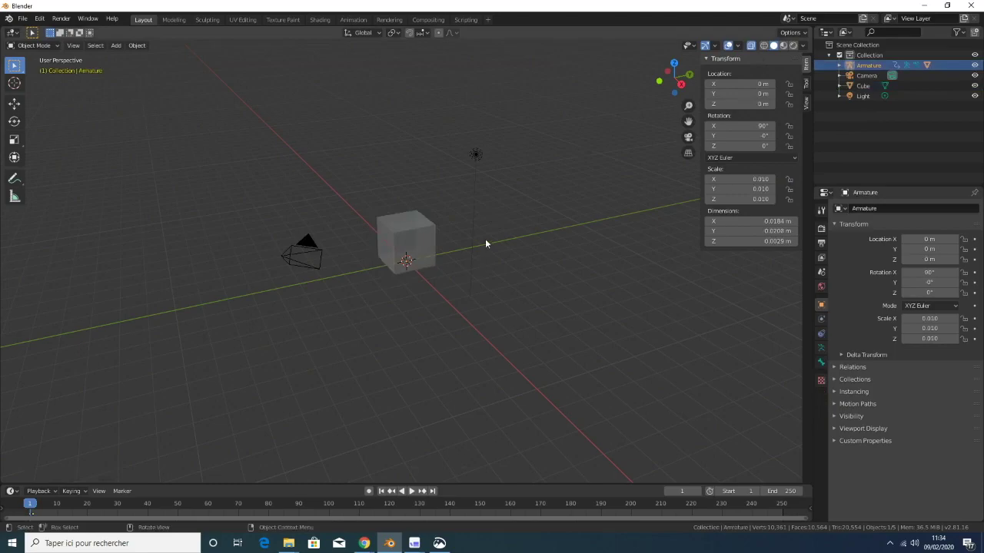
click(660, 82)
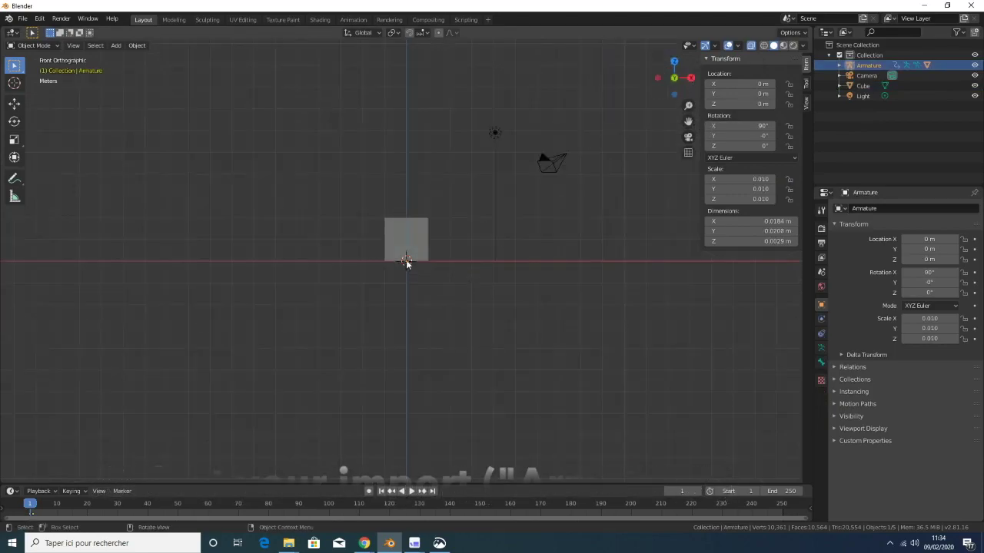
key(s)
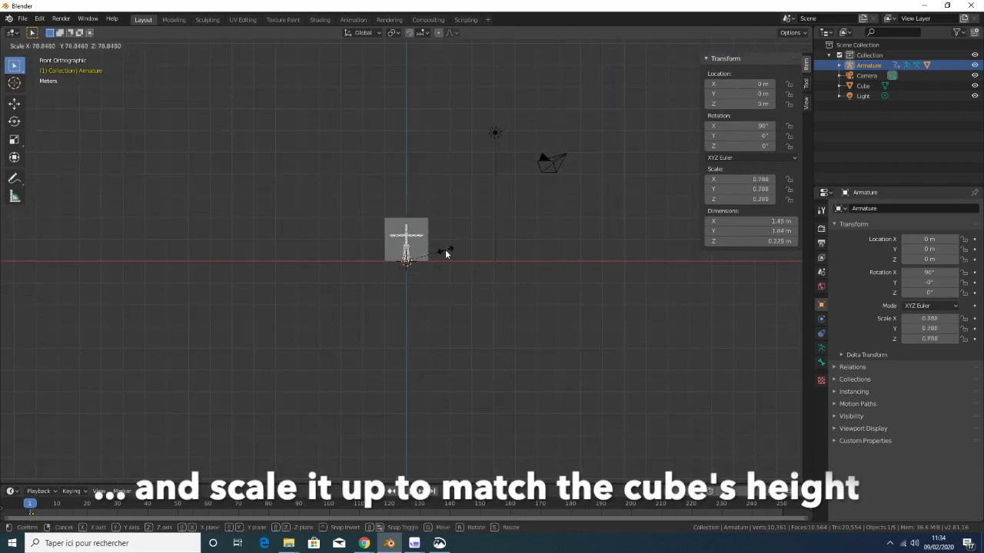
click(446, 254)
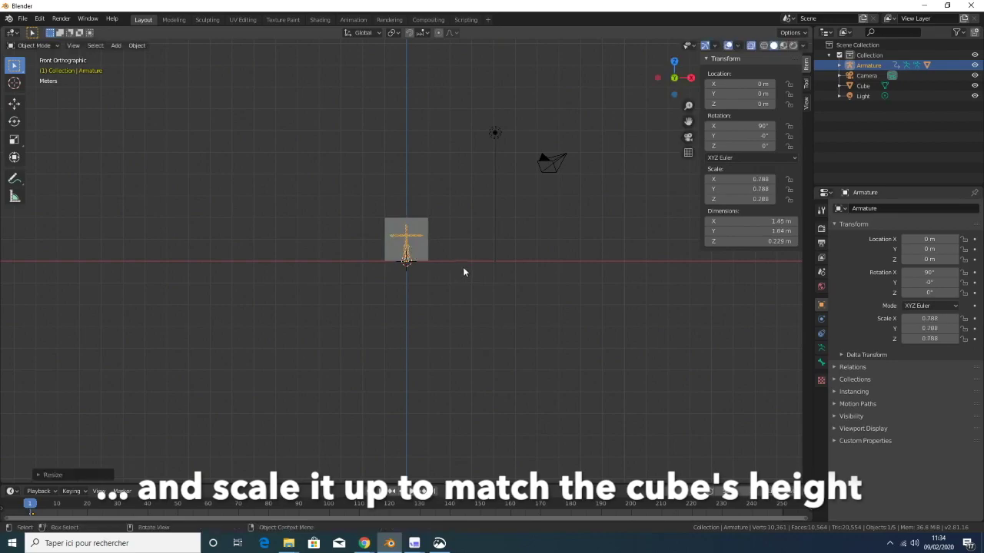
middle_drag(477, 264, 408, 247)
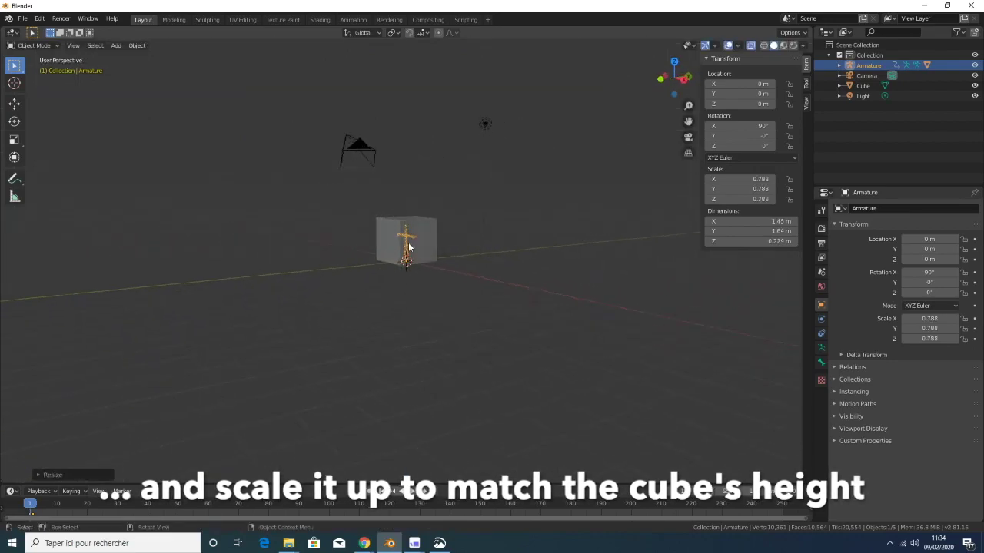
scroll(408, 247, up, 7)
scroll(419, 227, up, 3)
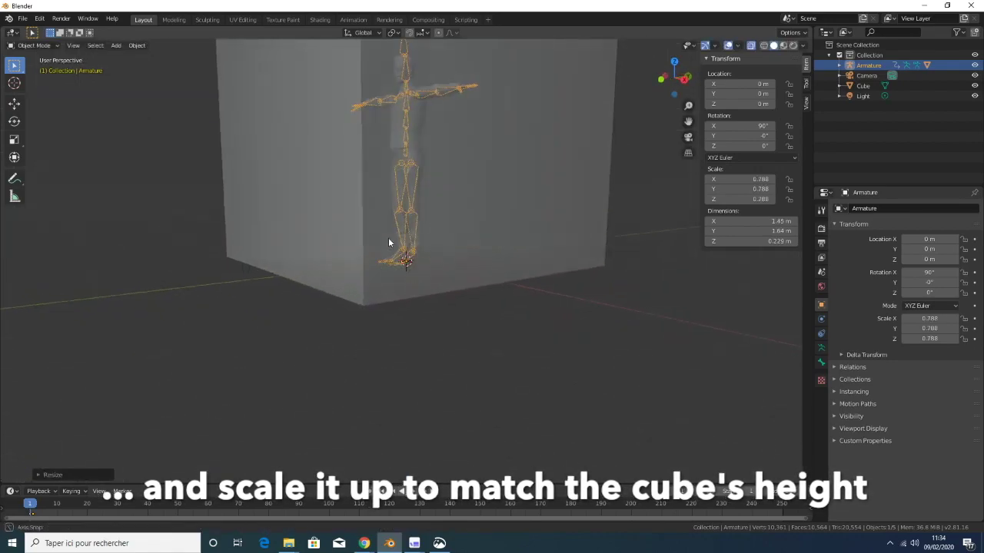
Refine the rig's scale from the front and right views until it reaches 0.952
middle_drag(388, 243, 467, 243)
scroll(447, 244, down, 3)
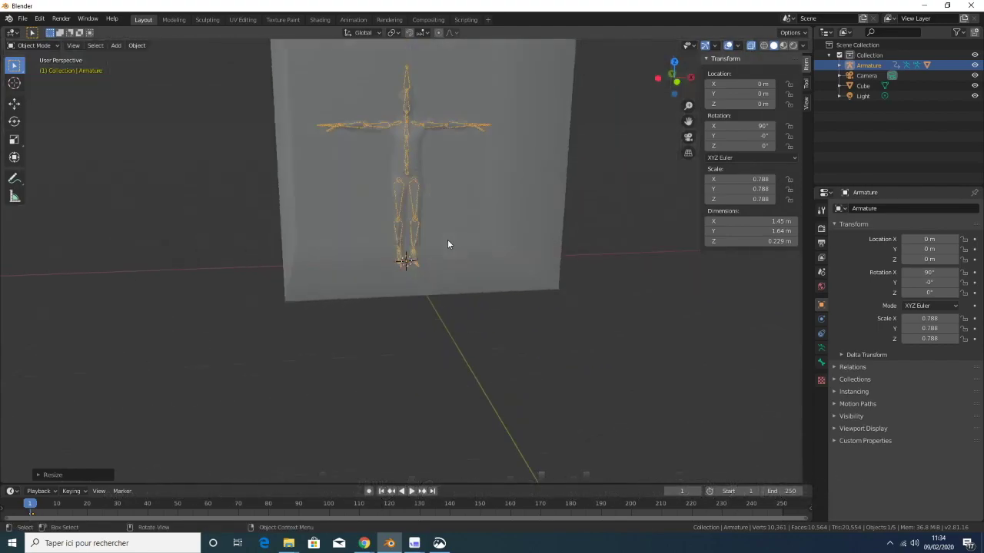
key(s)
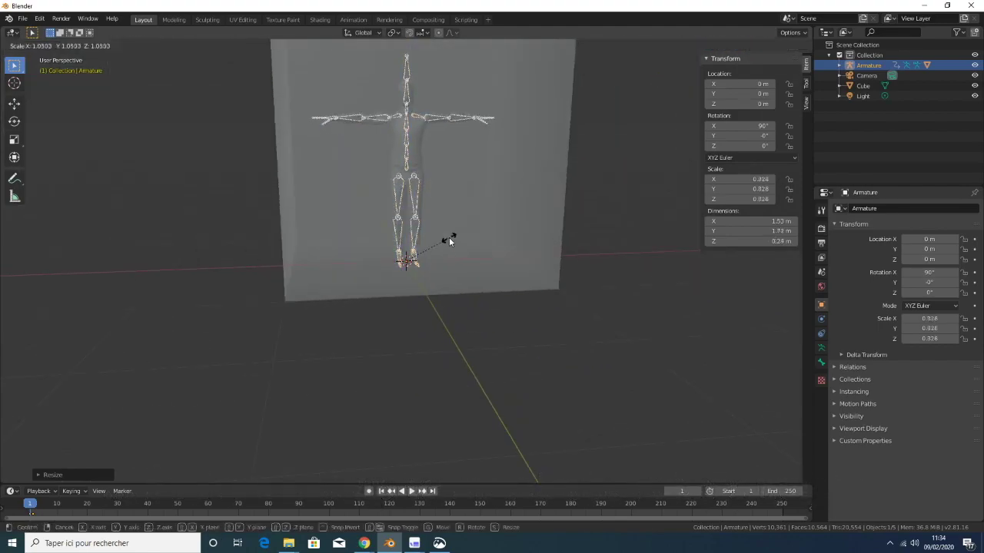
click(450, 232)
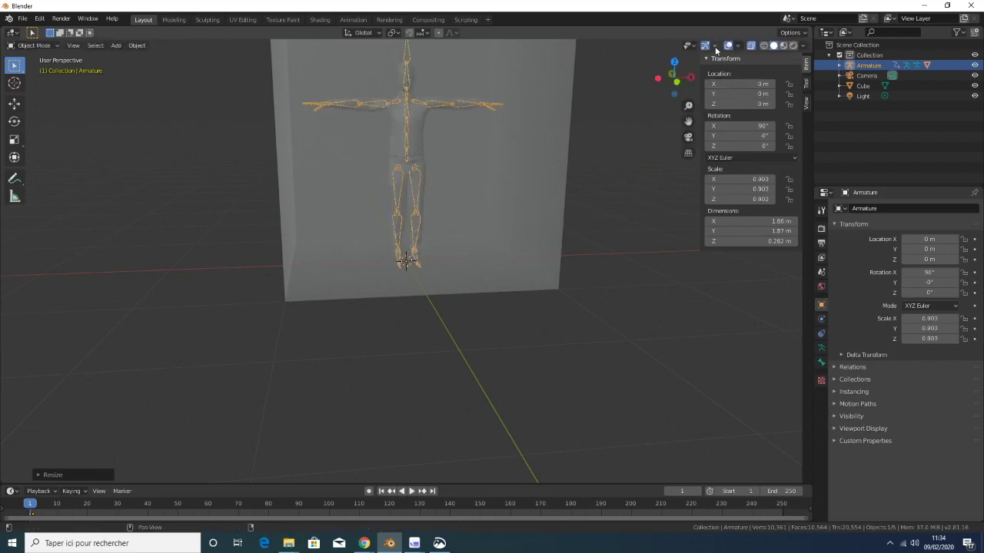
click(690, 77)
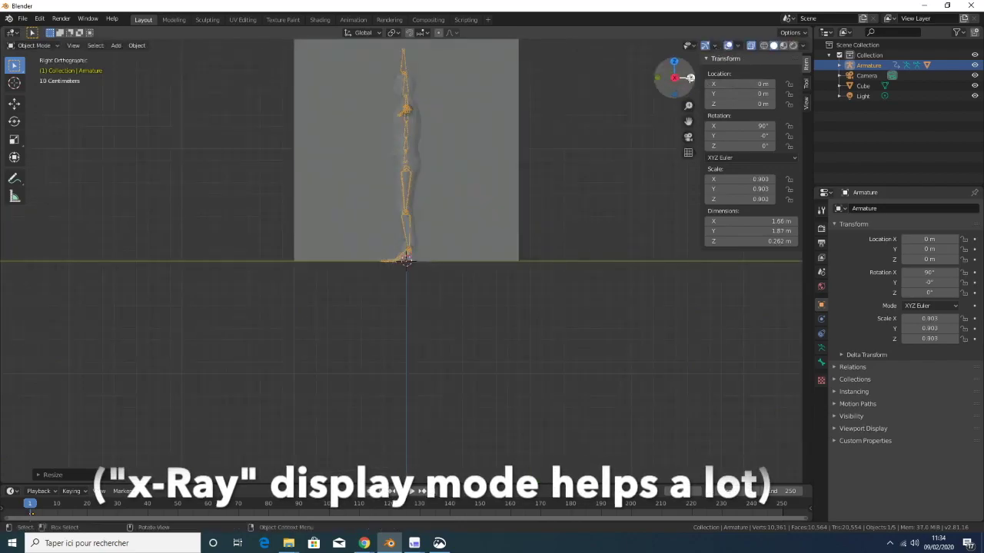
key(s)
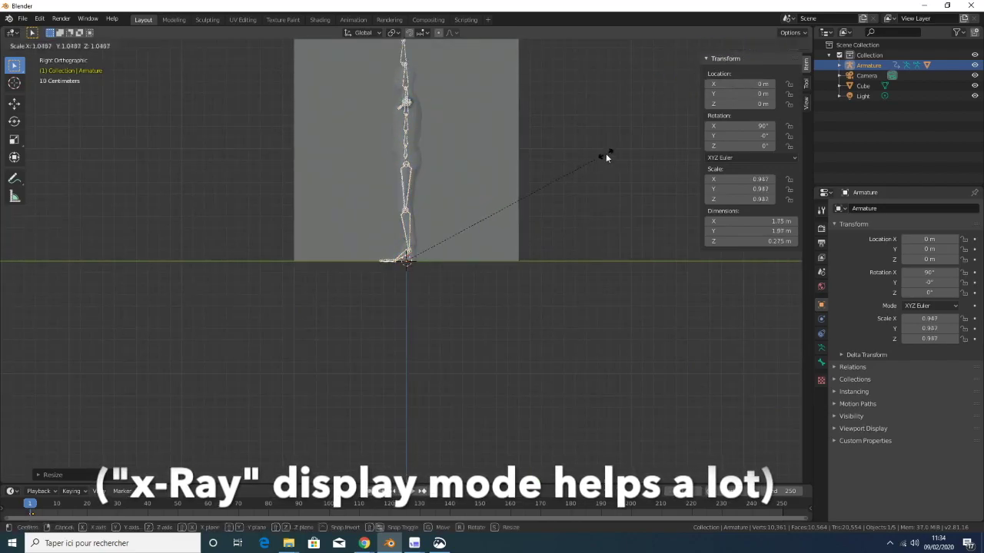
click(606, 153)
middle_drag(482, 203, 576, 231)
Delete the reference cube, leaving the 1.98 m character alone in the scene
click(507, 274)
key(x)
click(507, 272)
mouse_move(338, 208)
middle_down()
mouse_move(437, 202)
mouse_move(407, 159)
mouse_move(417, 206)
mouse_move(413, 171)
mouse_move(430, 169)
middle_up()
drag(14, 65, 53, 42)
Put the Armature in Pose Mode and test-rotate the left upper-arm bone, then cancel
click(868, 66)
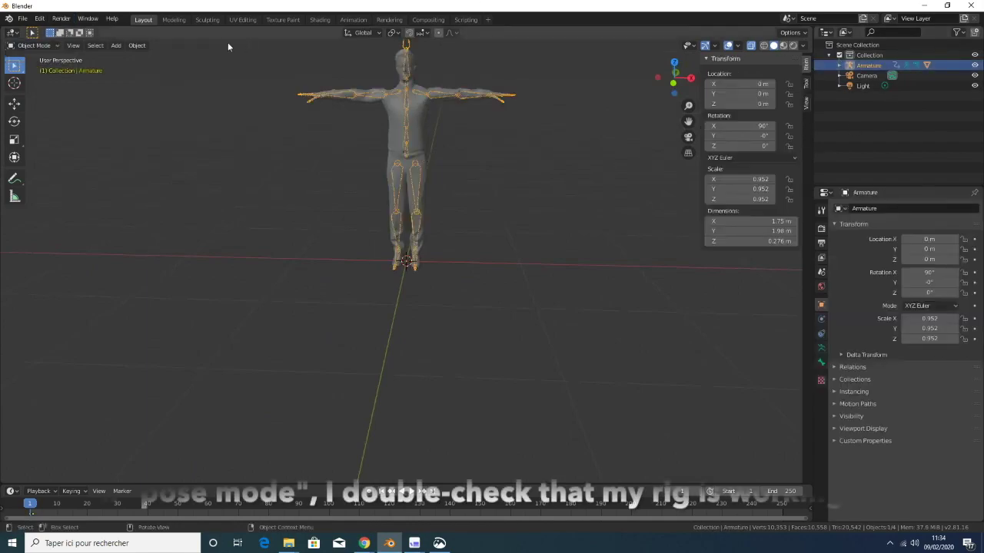
click(52, 45)
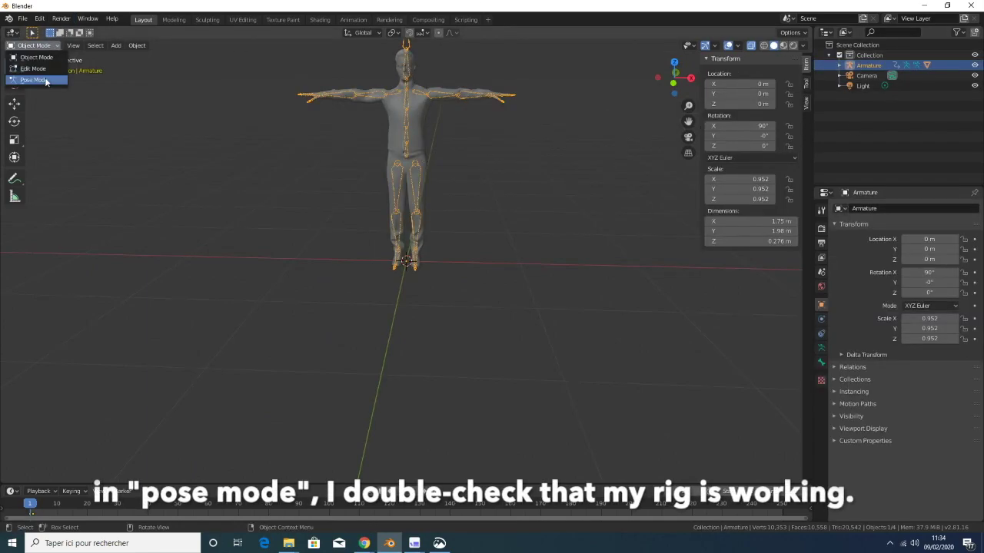
key(Return)
click(441, 95)
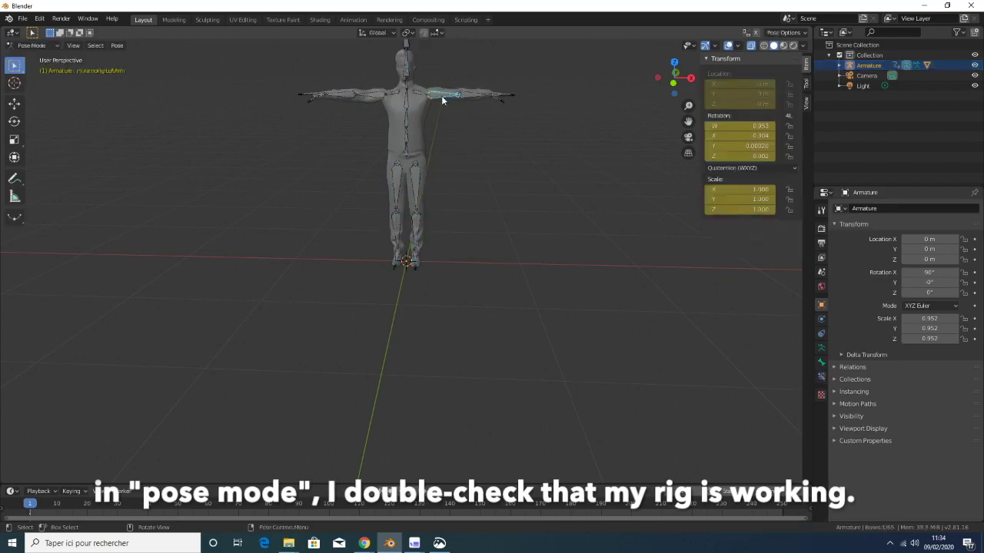
key(r)
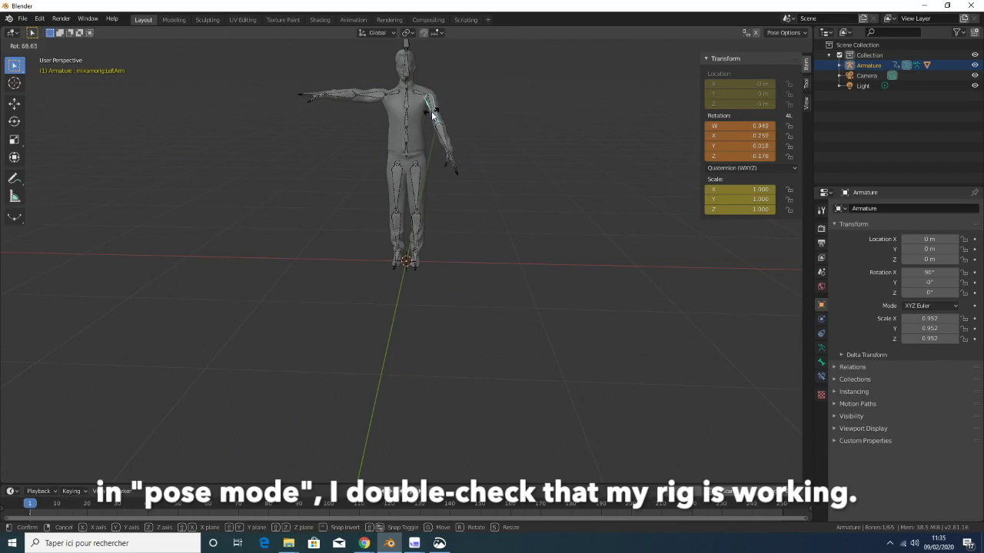
key(Escape)
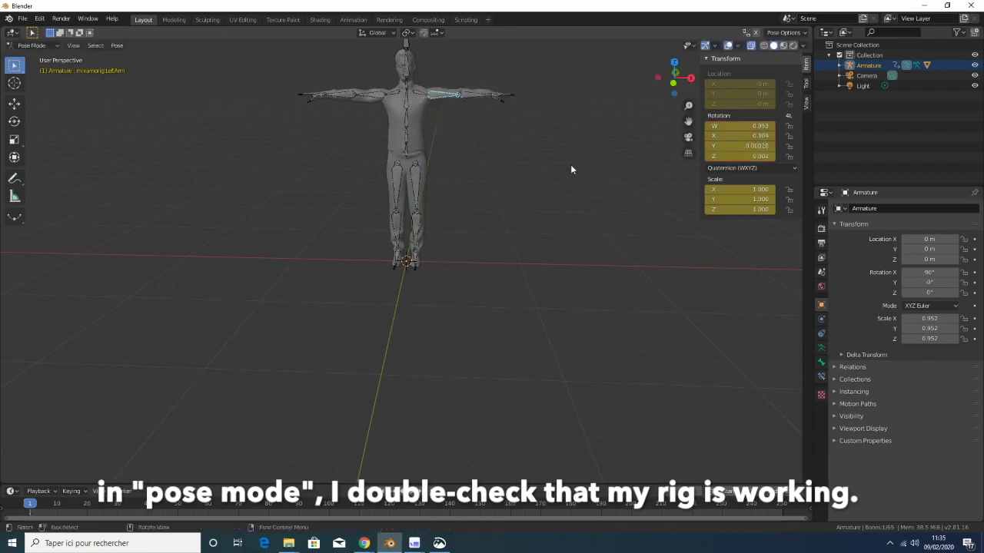
Rename the Armature object in the Outliner to 'EricDemoVideo'
double_click(866, 67)
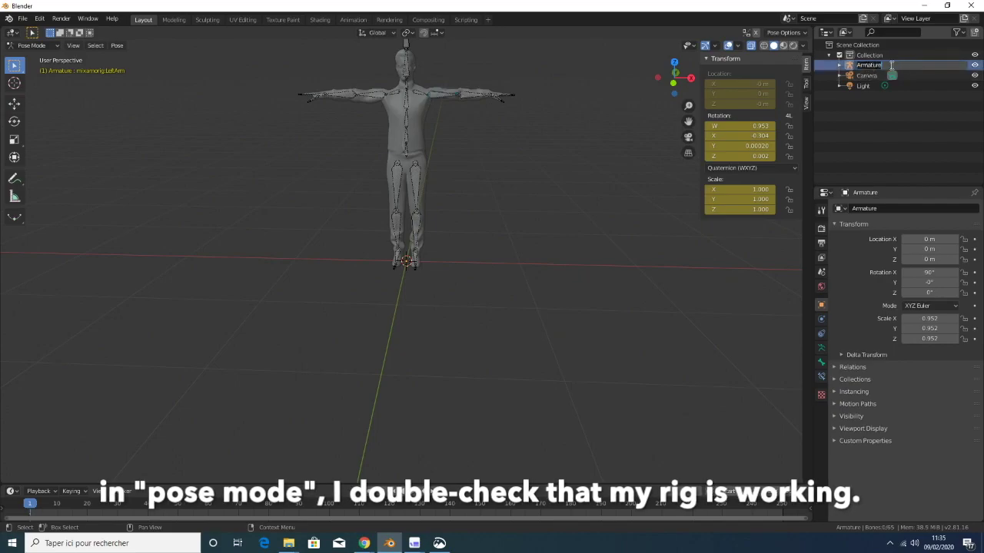
text(rig)
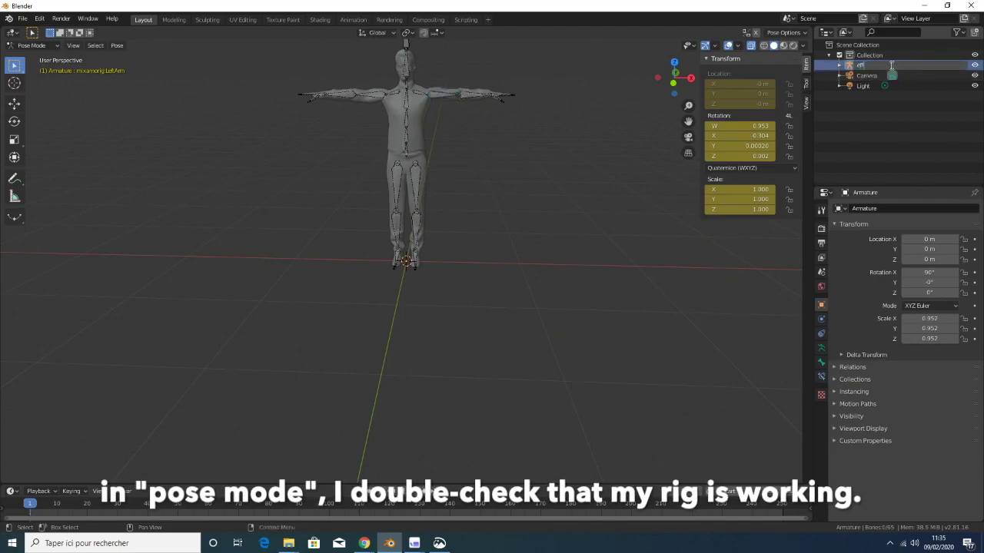
key(BackSpace)
key(BackSpace)
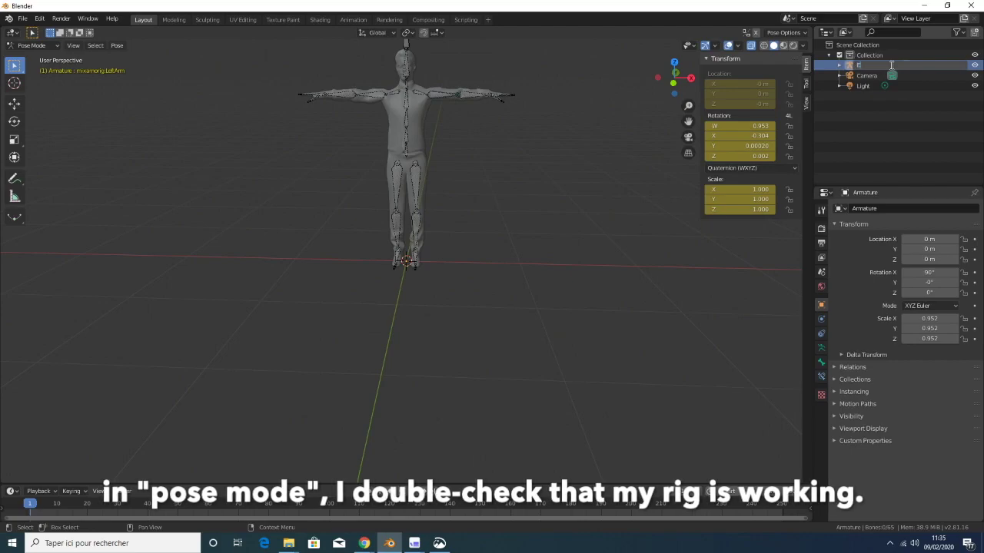
text(RIC)
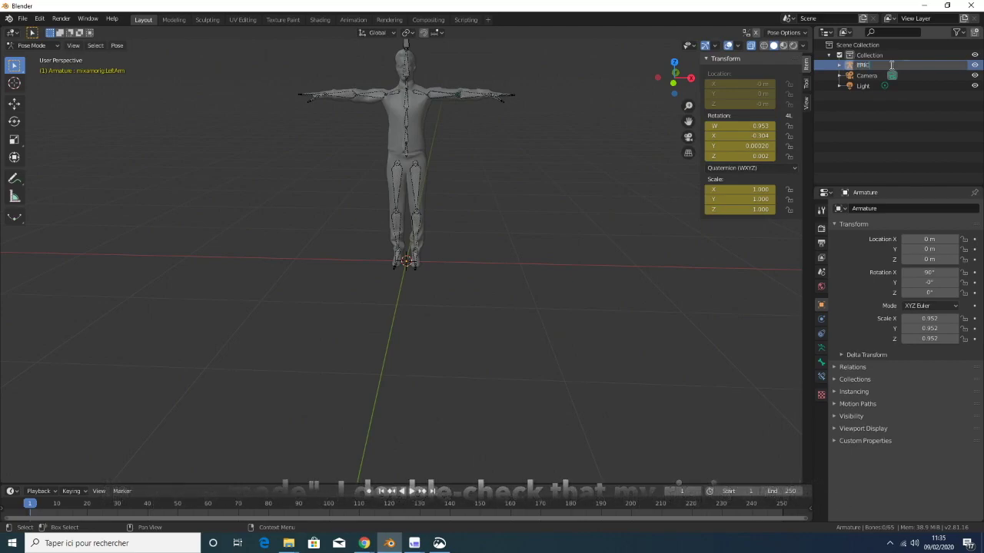
text(BM)
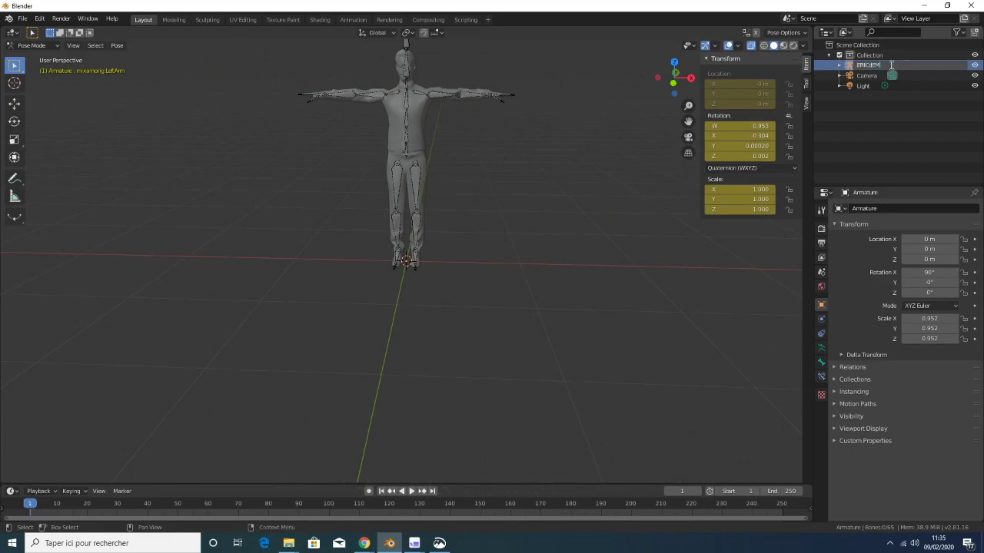
key(BackSpace)
key(BackSpace)
key(BackSpace)
key(BackSpace)
key(BackSpace)
key(BackSpace)
text(Eri)
text(cDel)
text(V)
key(Return)
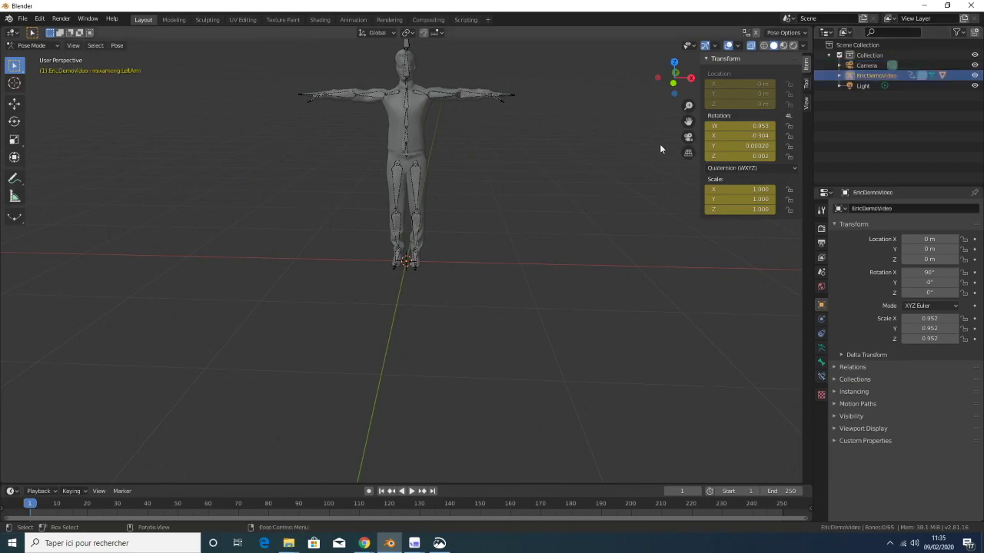
Clear the Animation data under the EricDemoVideo rig in the Outliner, then reselect the rig
click(838, 75)
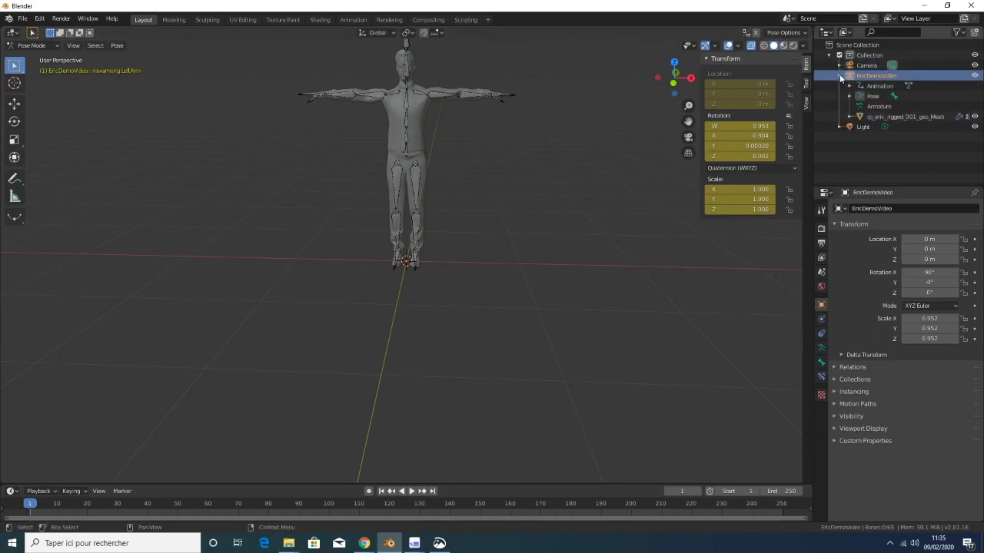
right_click(888, 87)
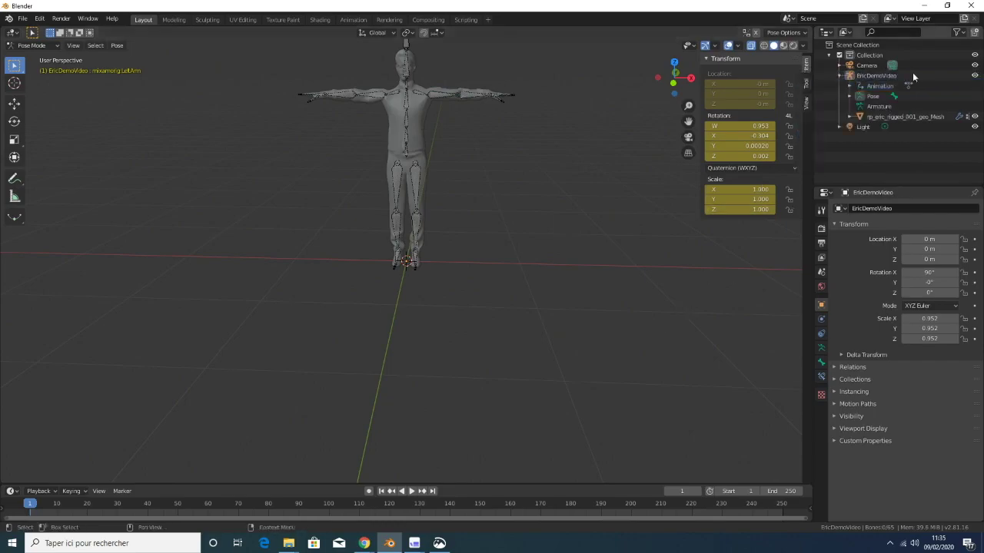
click(850, 85)
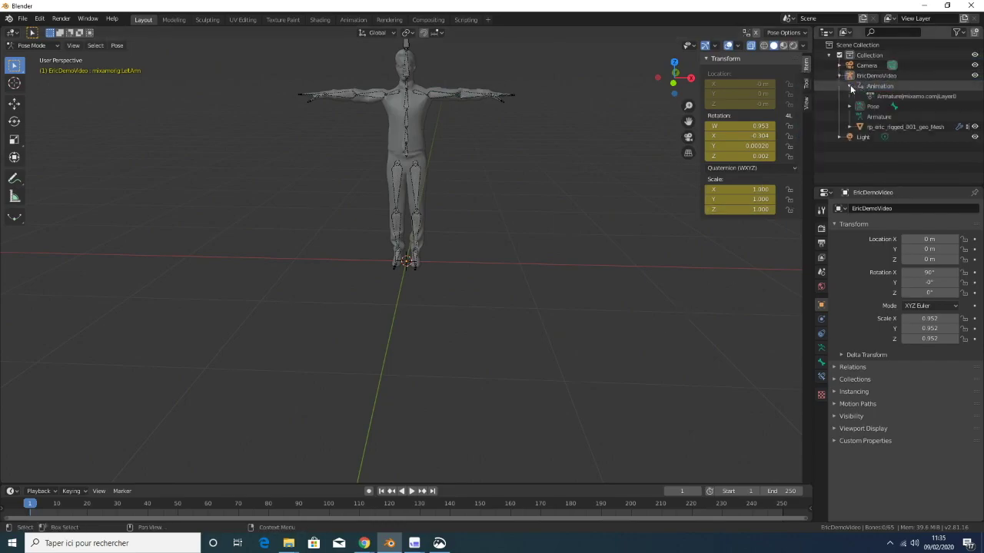
click(882, 86)
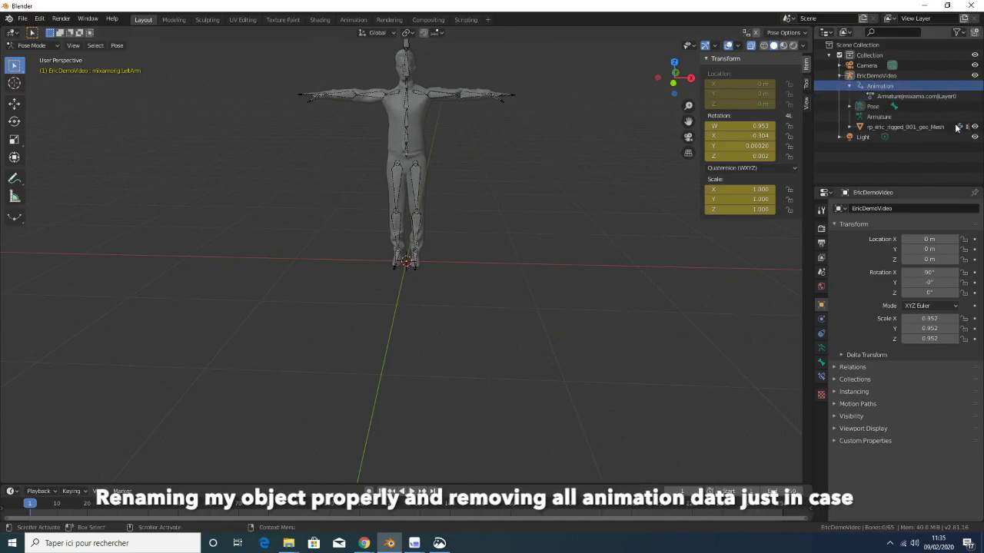
double_click(877, 87)
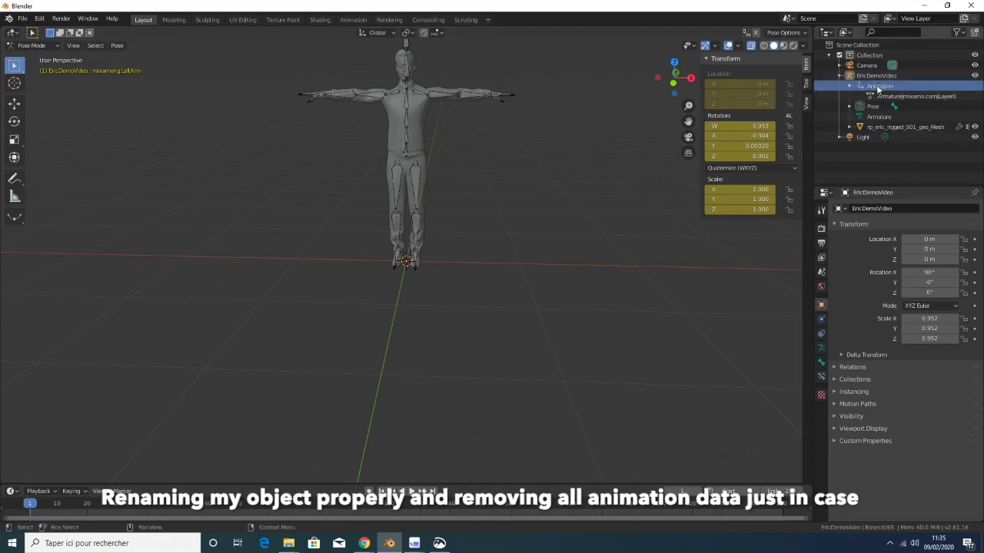
right_click(878, 87)
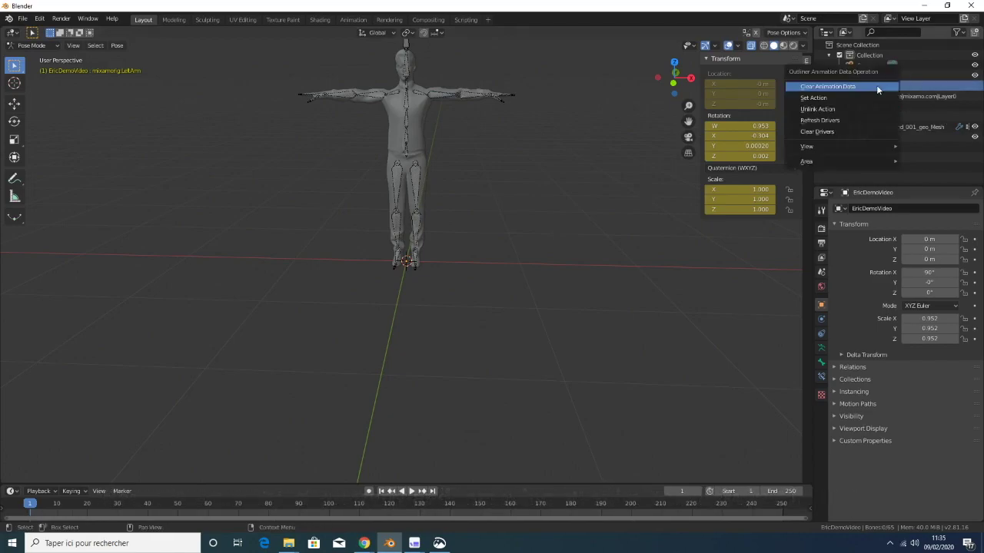
click(877, 87)
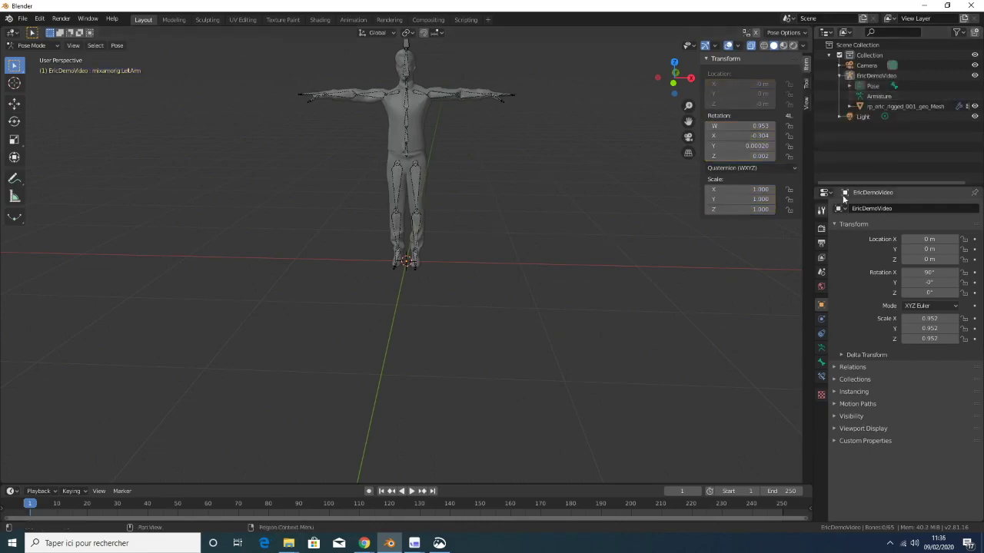
click(870, 76)
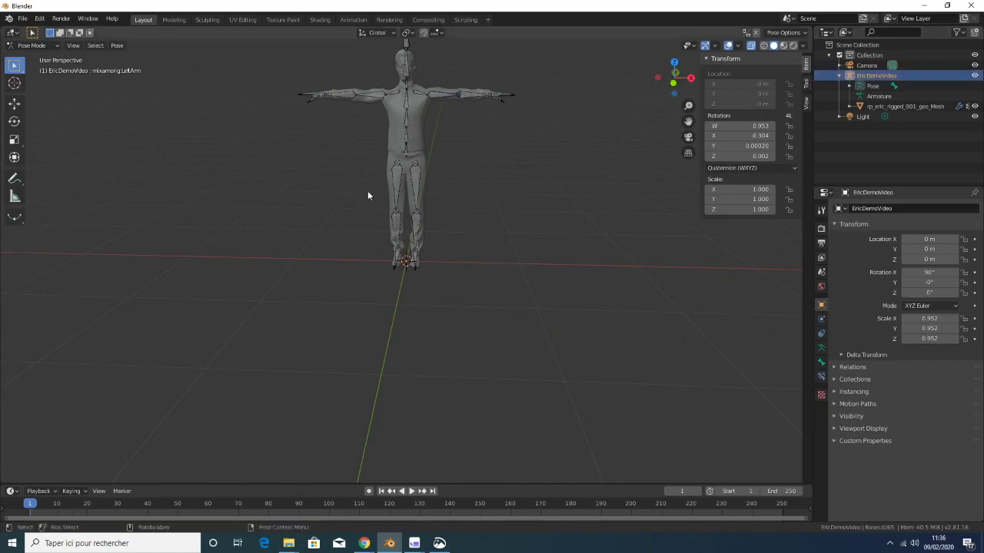
Switch the EricDemoVideo rig to Object Mode and reframe the view on the character
click(50, 45)
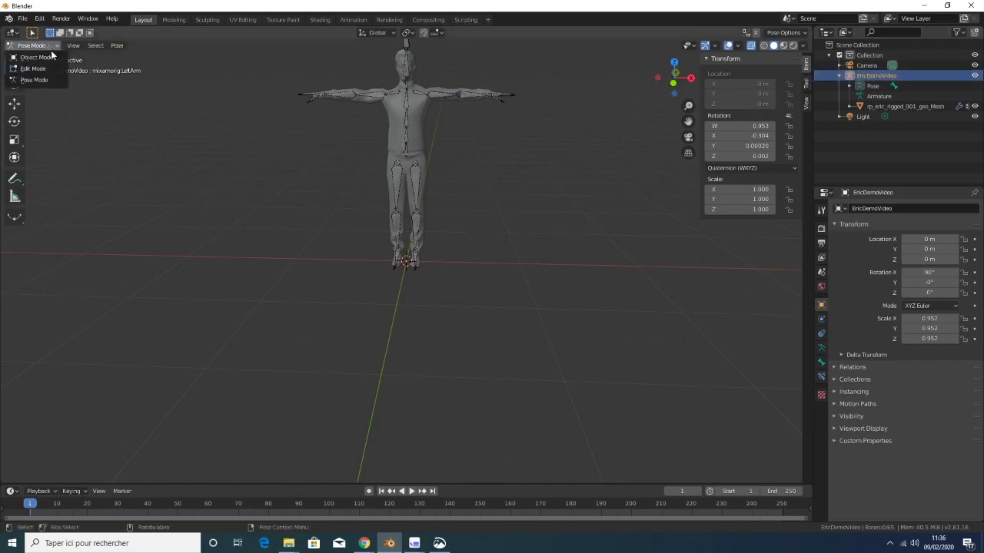
click(55, 57)
mouse_move(494, 259)
middle_down()
mouse_move(480, 277)
mouse_move(497, 347)
middle_up()
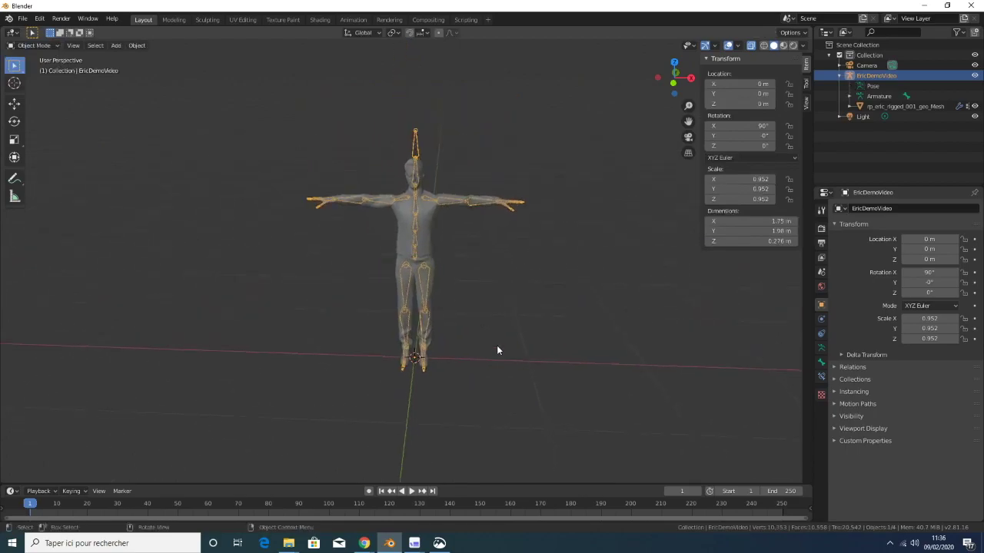
key(KP_0)
key(KP_1)
mouse_move(481, 320)
middle_down()
mouse_move(445, 266)
mouse_move(459, 257)
middle_up()
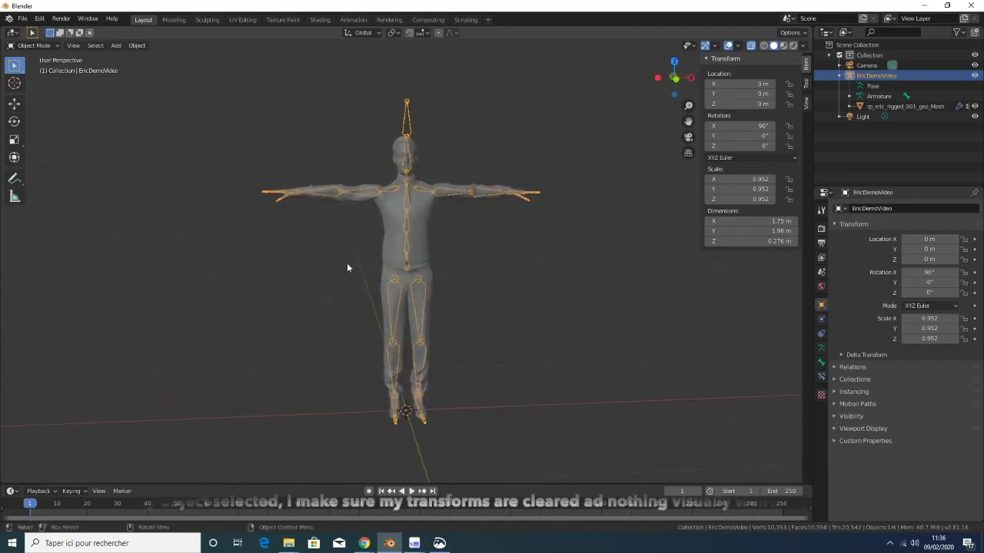
Set the rig's origin to the 3D cursor and apply all transforms
click(137, 45)
mouse_move(153, 68)
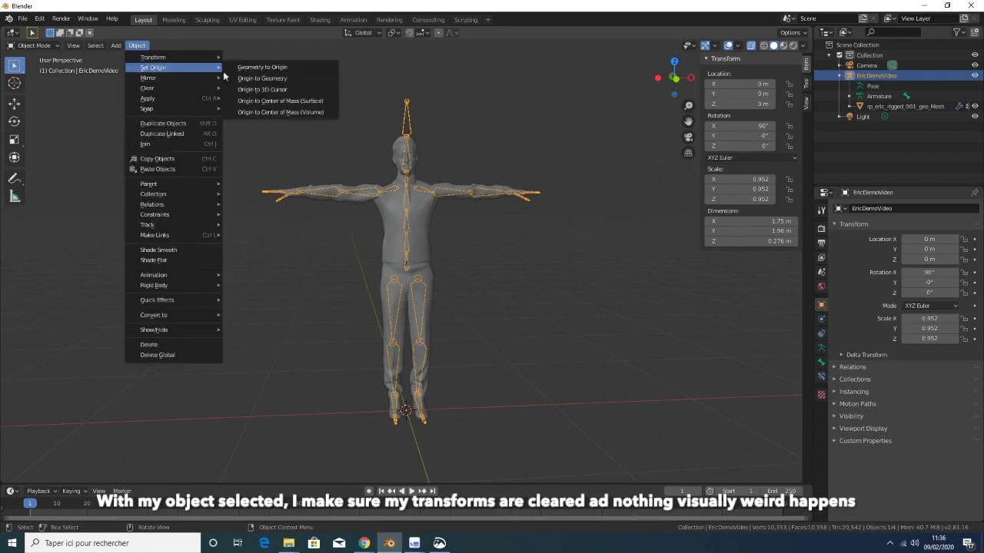
click(265, 89)
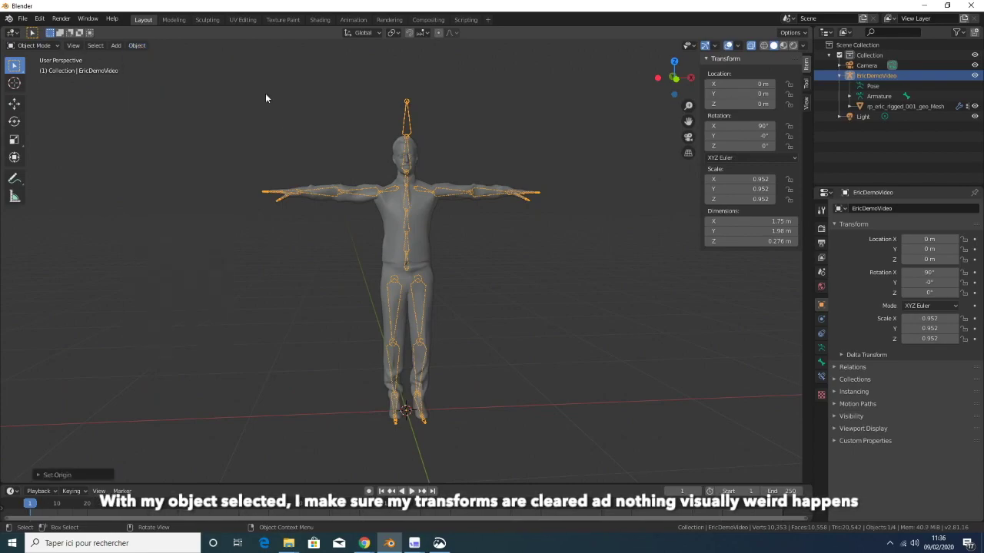
click(137, 46)
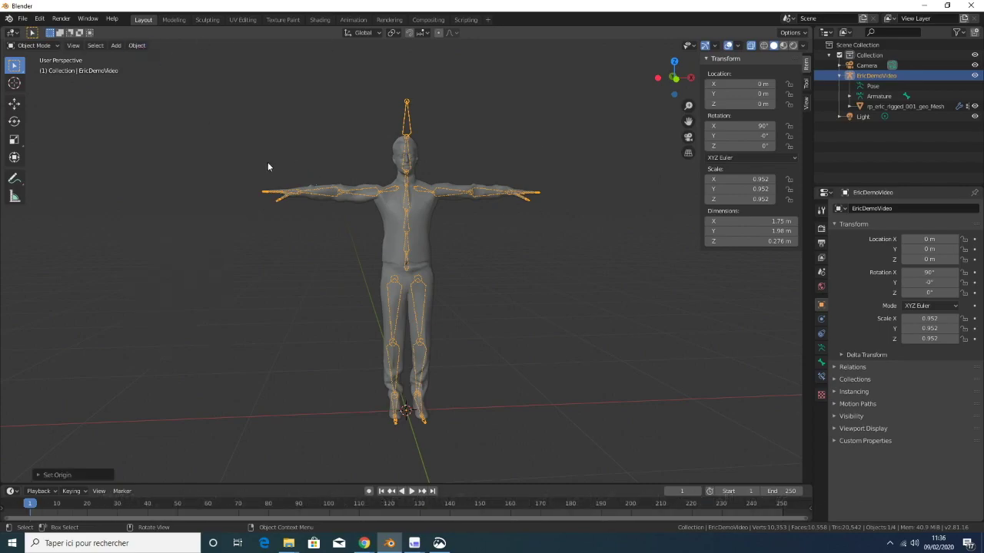
click(133, 47)
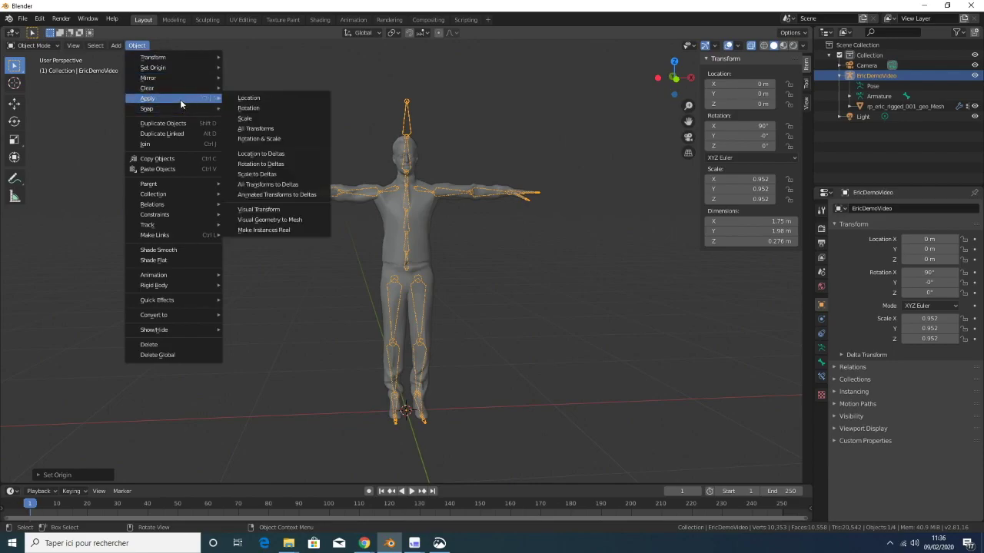
click(262, 129)
Clear the rig's scale, rotation and location
click(137, 46)
mouse_move(146, 87)
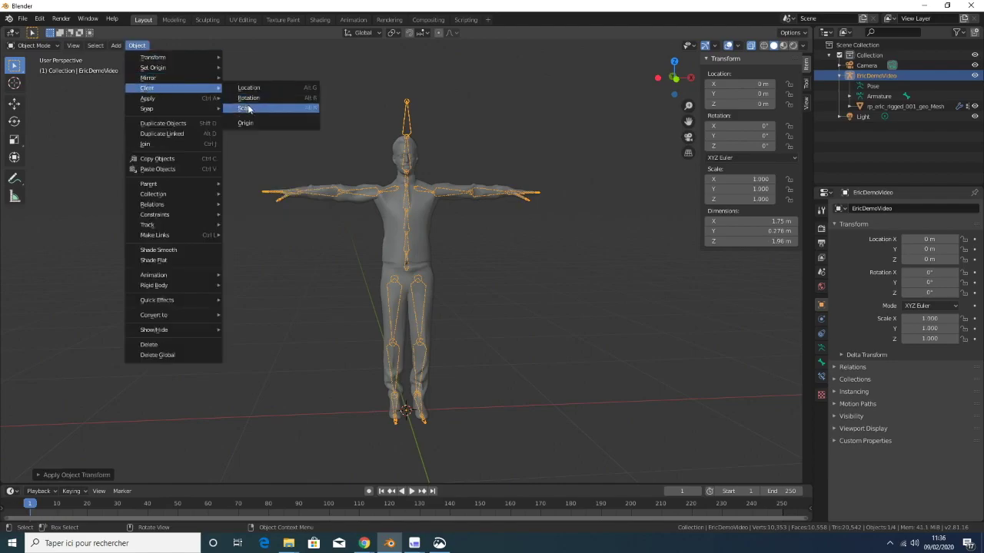
click(248, 108)
click(146, 48)
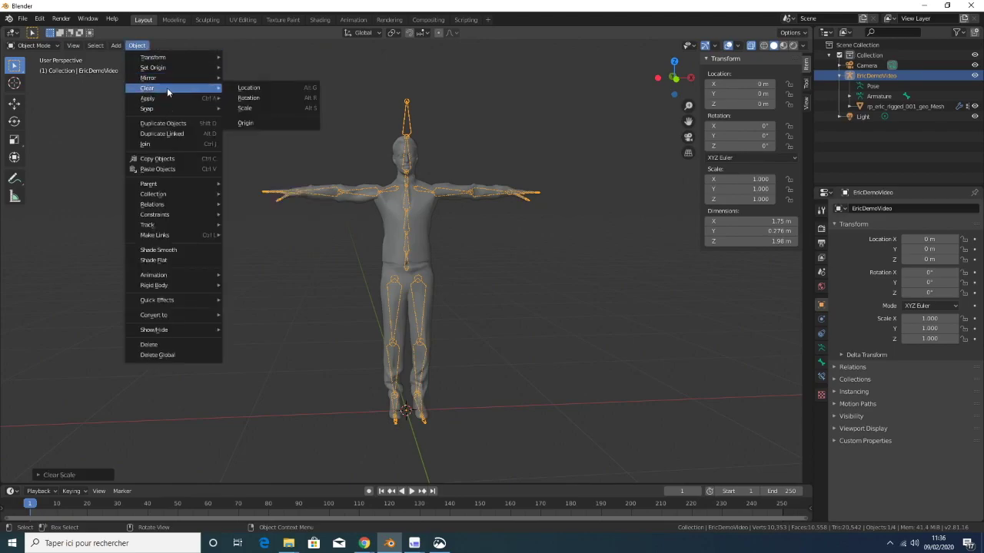
click(254, 98)
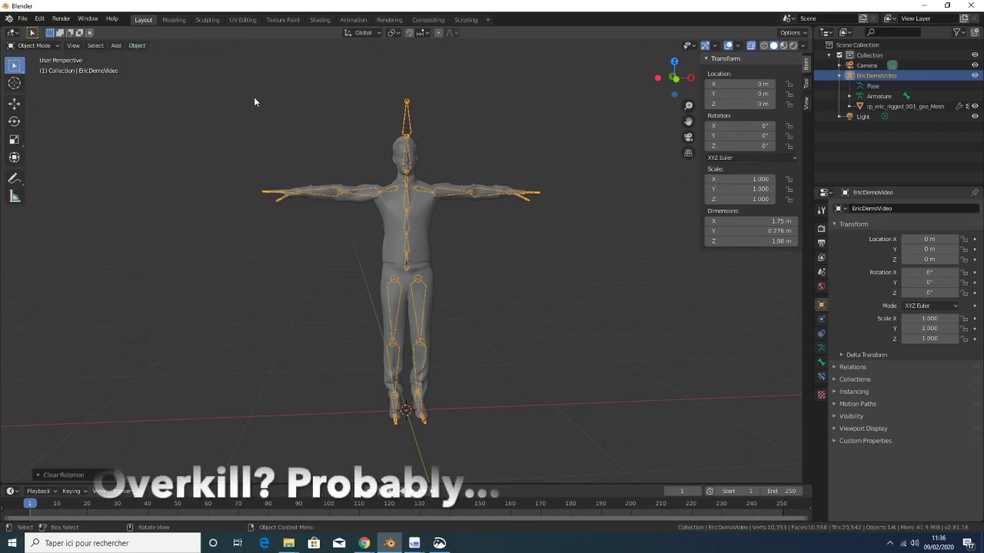
click(137, 45)
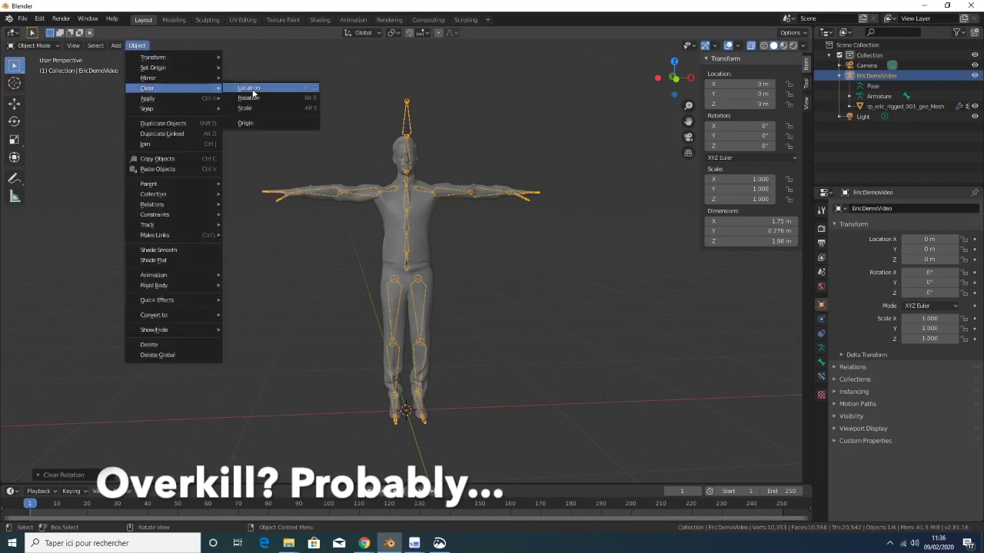
click(250, 89)
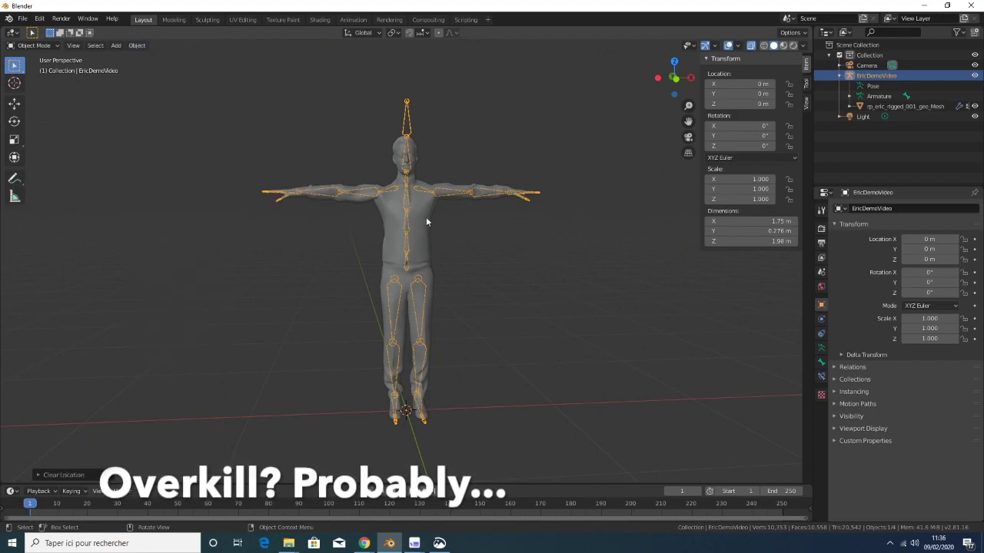
click(28, 20)
Create a C:\EricDemoVideo folder in the Save As browser and save untitled.blend there
click(44, 96)
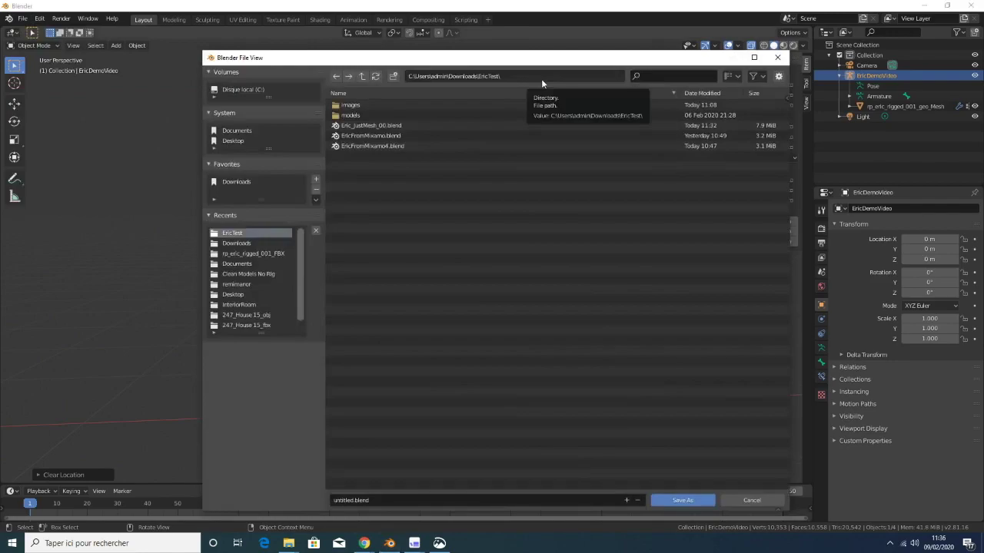
click(521, 75)
text(EricDemoVideo)
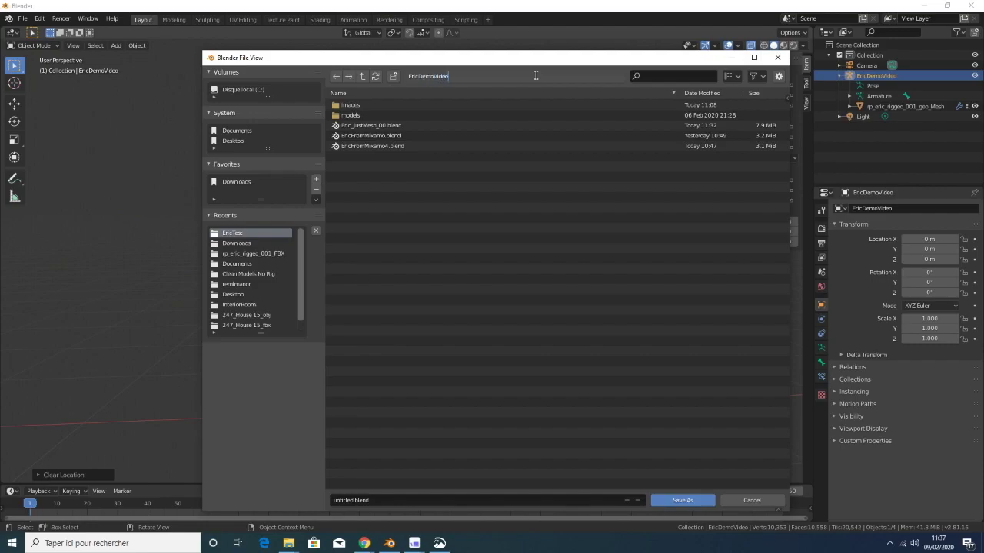
click(692, 500)
click(694, 500)
click(694, 501)
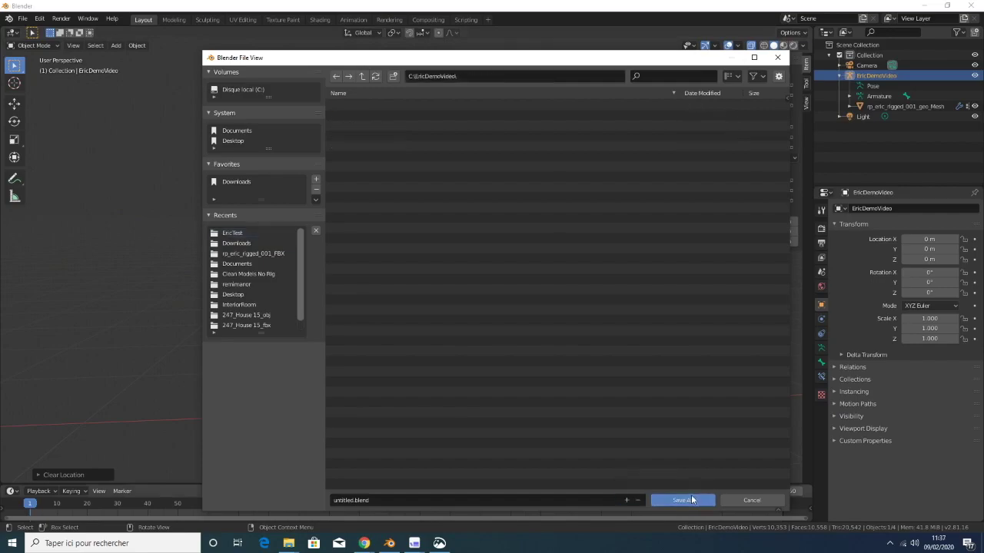
Select the EricDemoVideo rig with its mesh via Select Hierarchy and begin a glTF 2.0 export
right_click(868, 75)
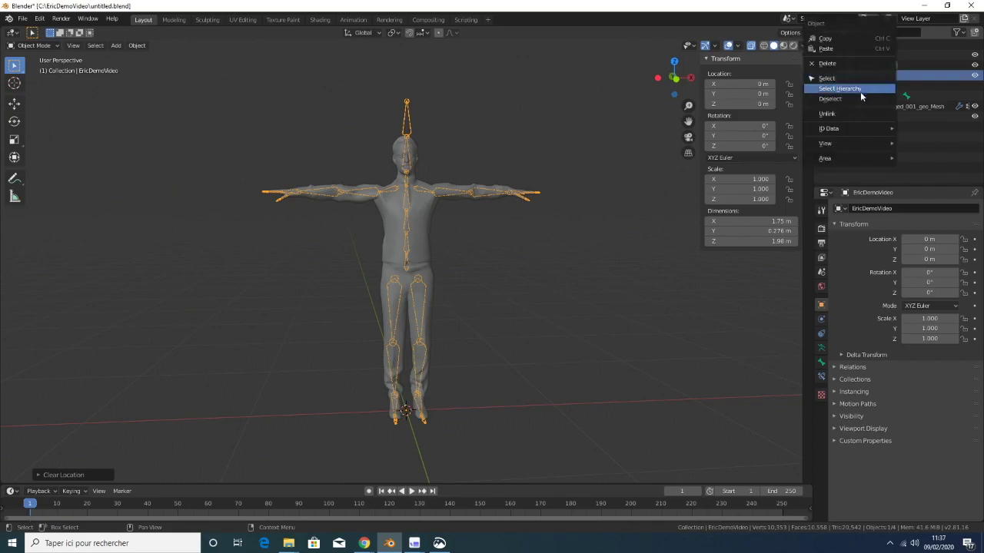
click(861, 90)
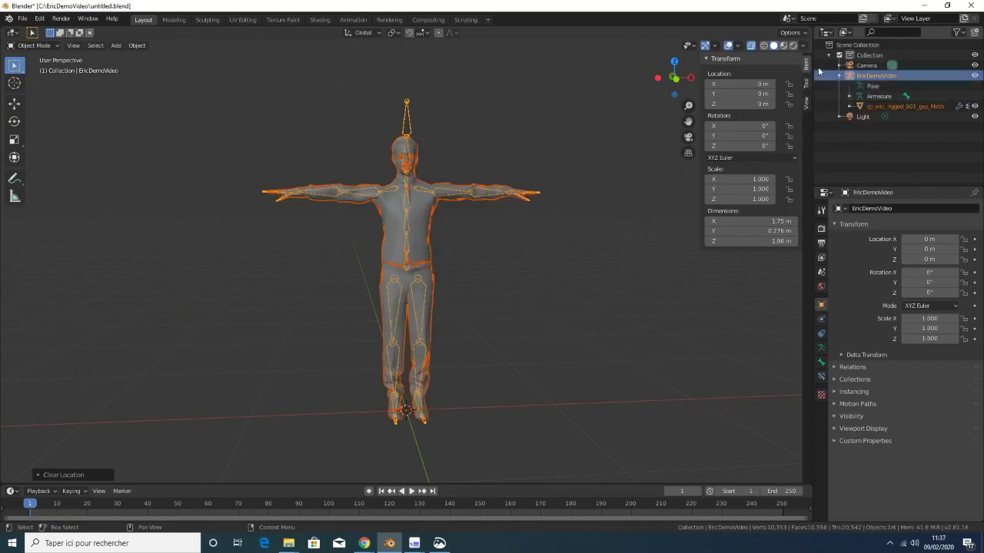
click(23, 18)
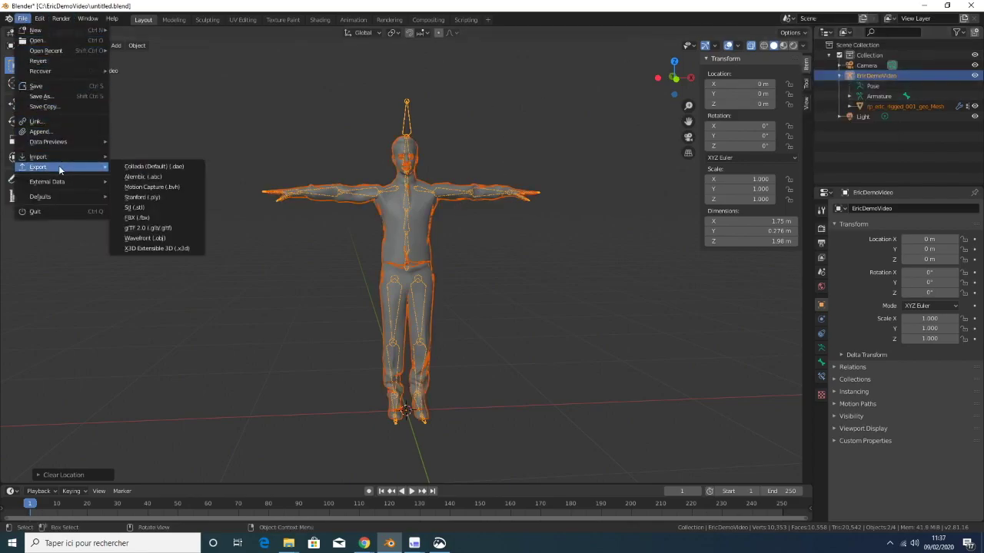
mouse_move(37, 167)
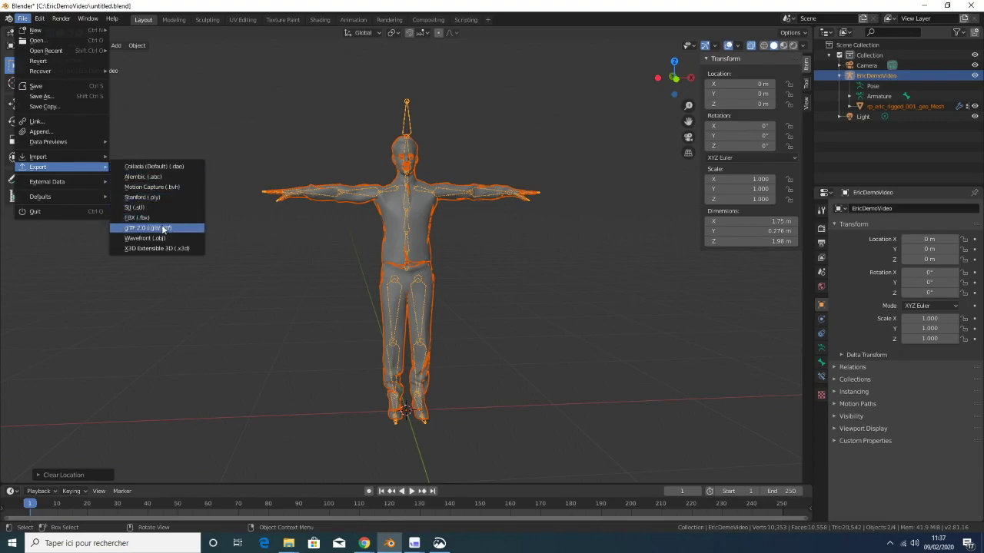
click(163, 228)
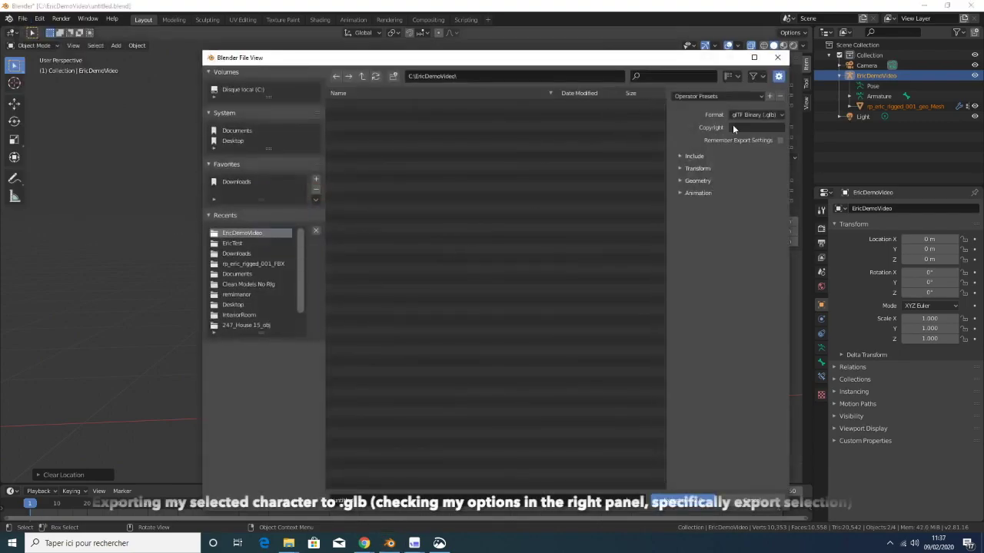
Keep glTF Binary (.glb) format and enable Remember Export Settings and Selected Objects
click(782, 116)
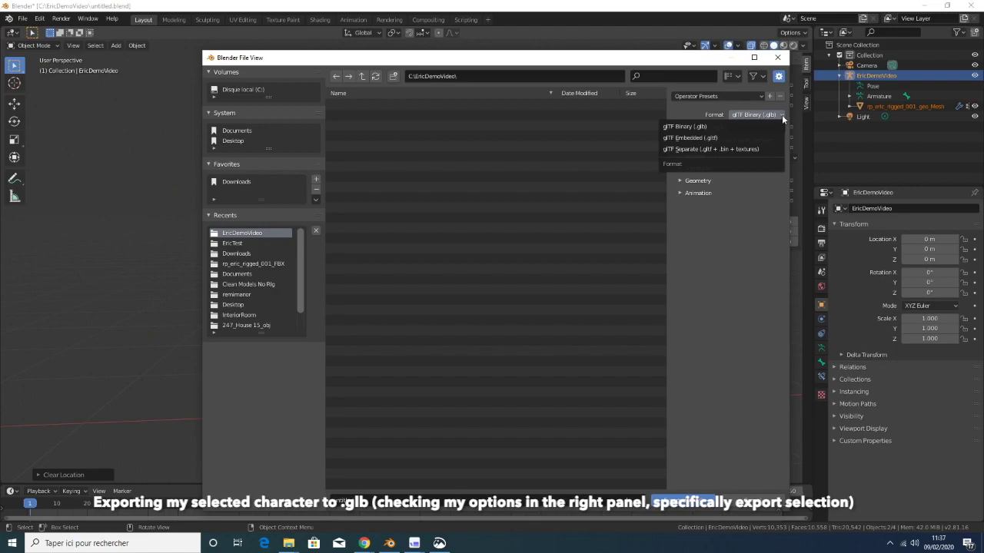
click(747, 126)
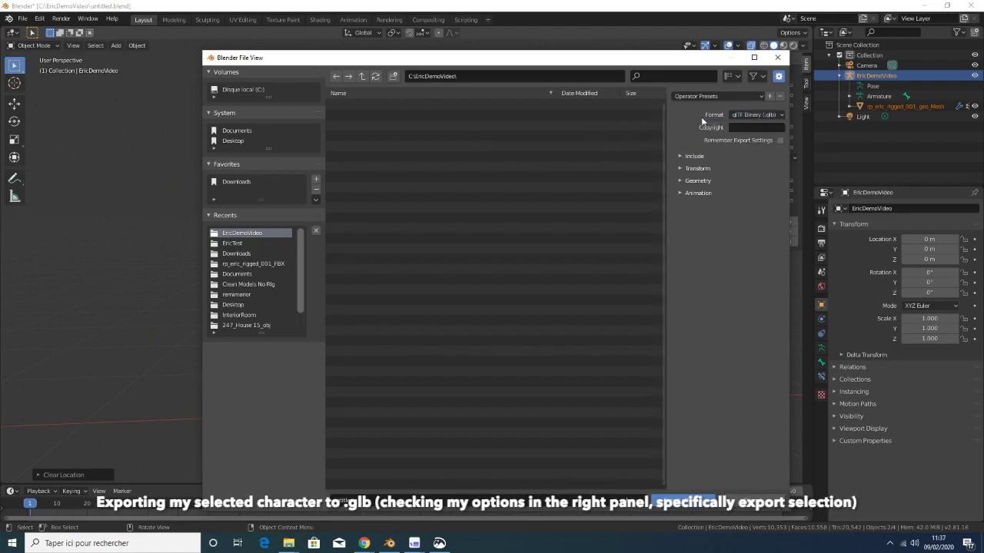
click(679, 155)
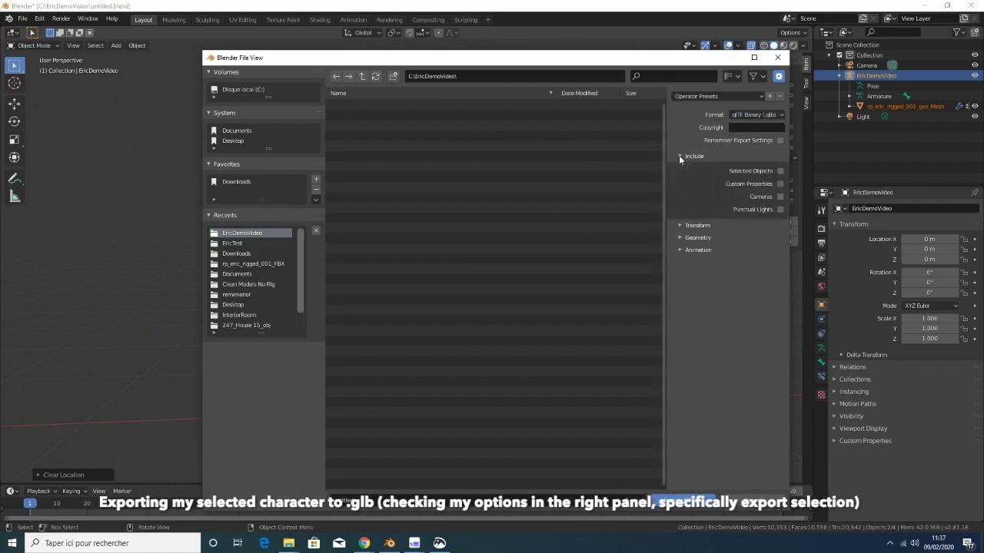
click(780, 141)
click(780, 170)
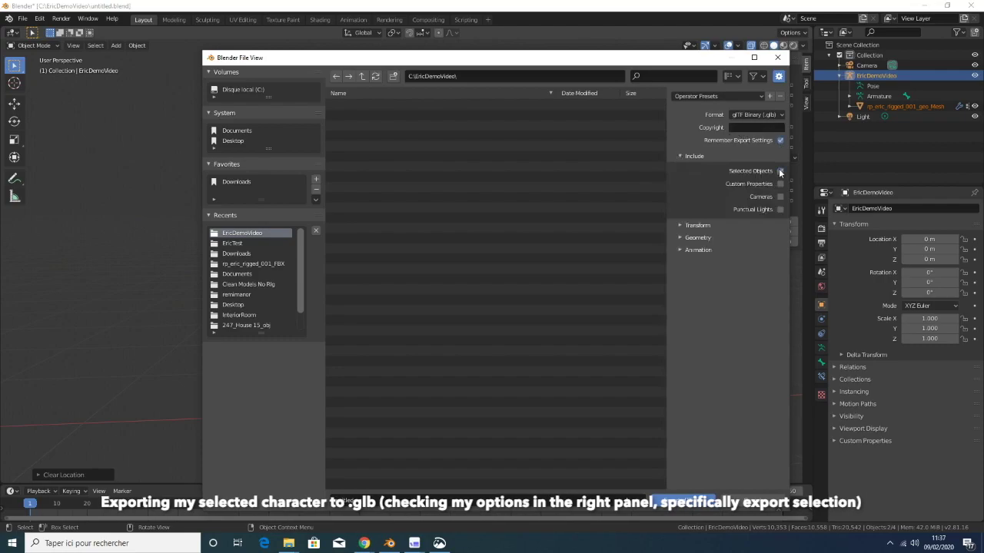
Expand the Transform, Geometry and Animation options and start naming the file 'Eric'
click(680, 224)
click(681, 256)
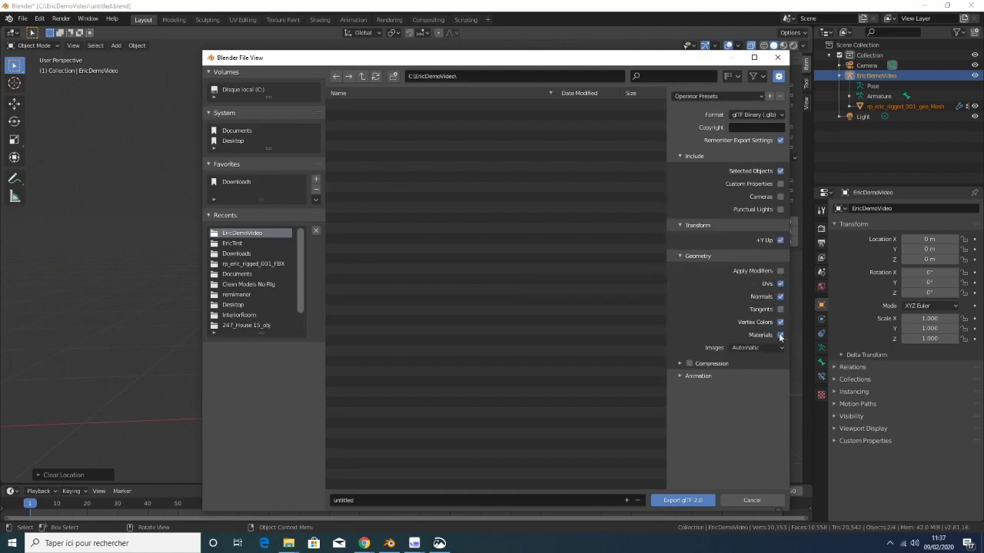
click(679, 376)
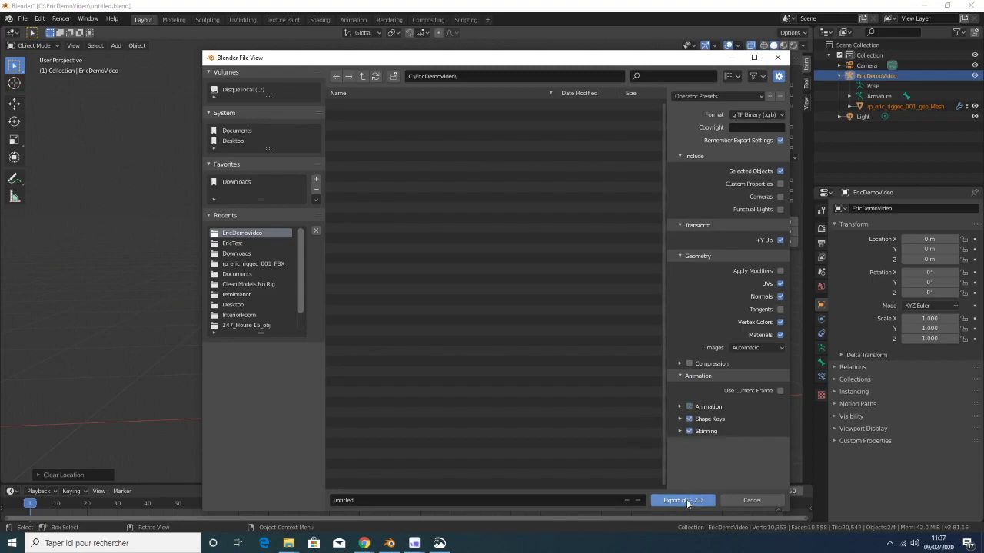
click(399, 501)
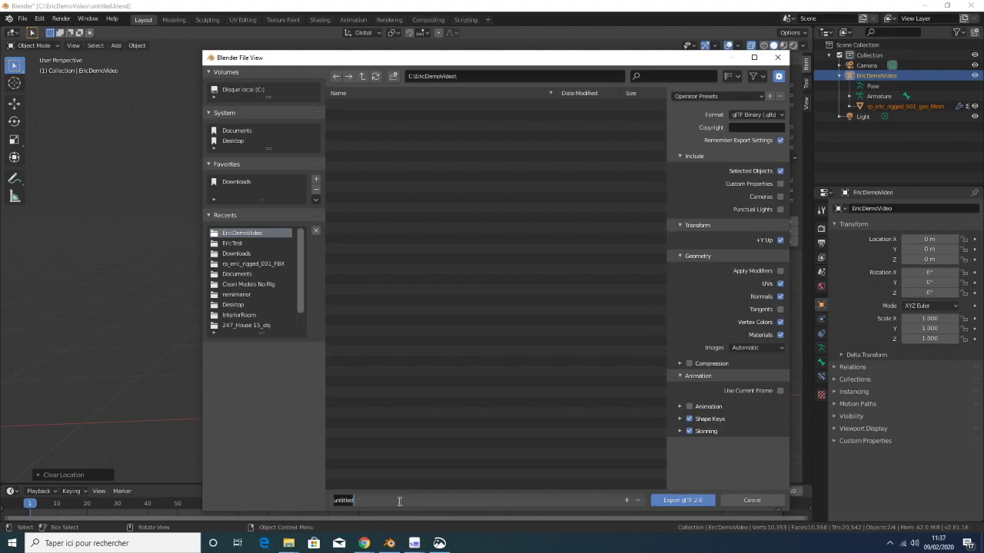
text(Eric)
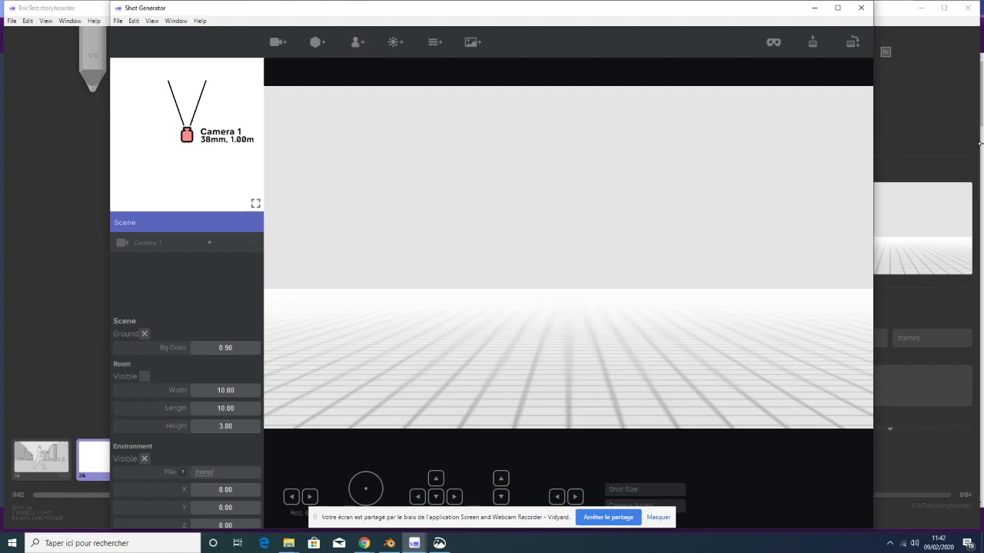
Add an Adult-male 1 character to the scene and open its model Select File browser
click(658, 517)
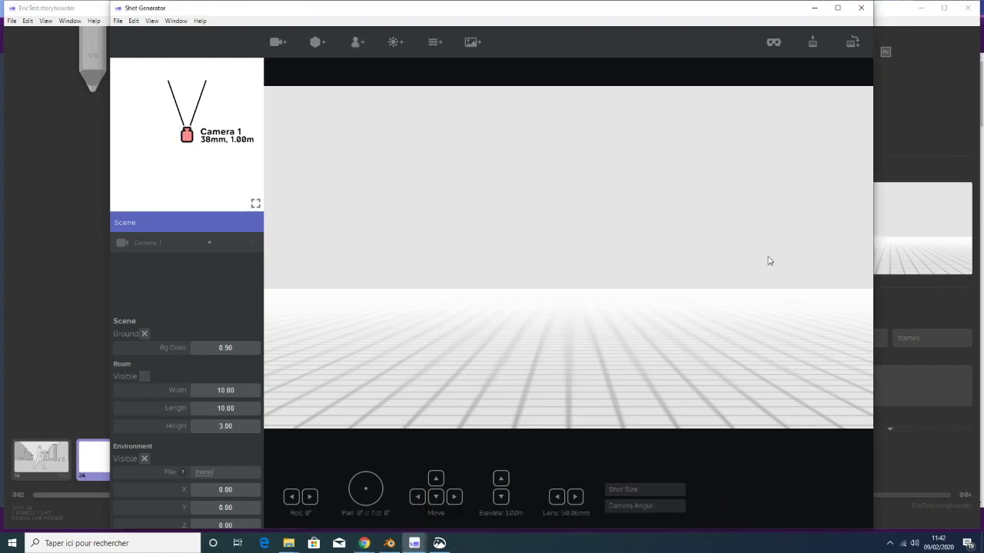
click(358, 43)
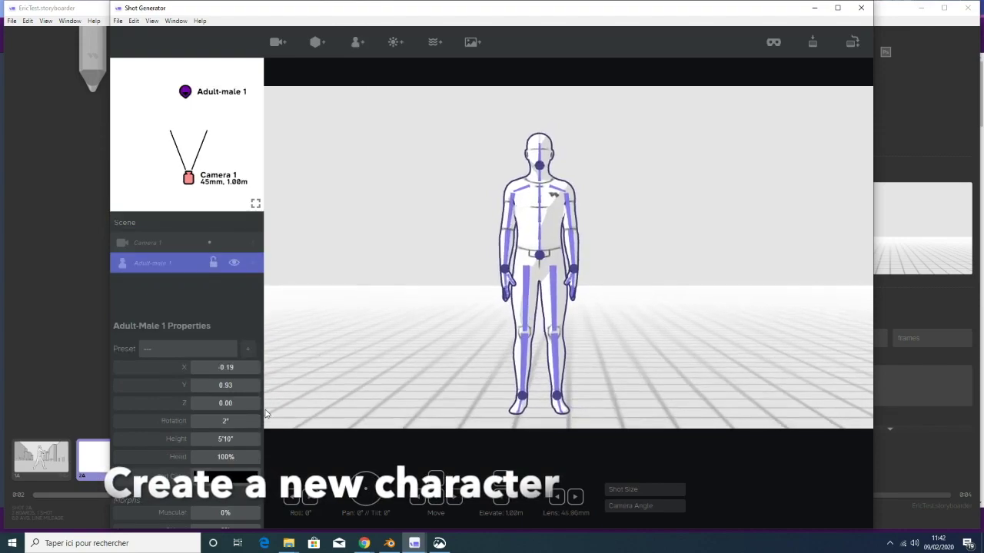
scroll(158, 413, down, 3)
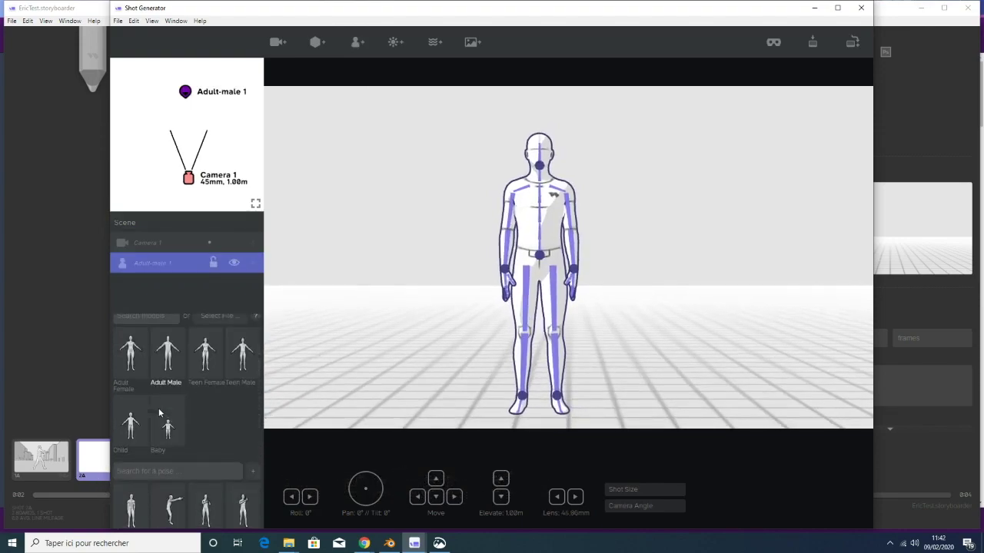
scroll(158, 413, up, 2)
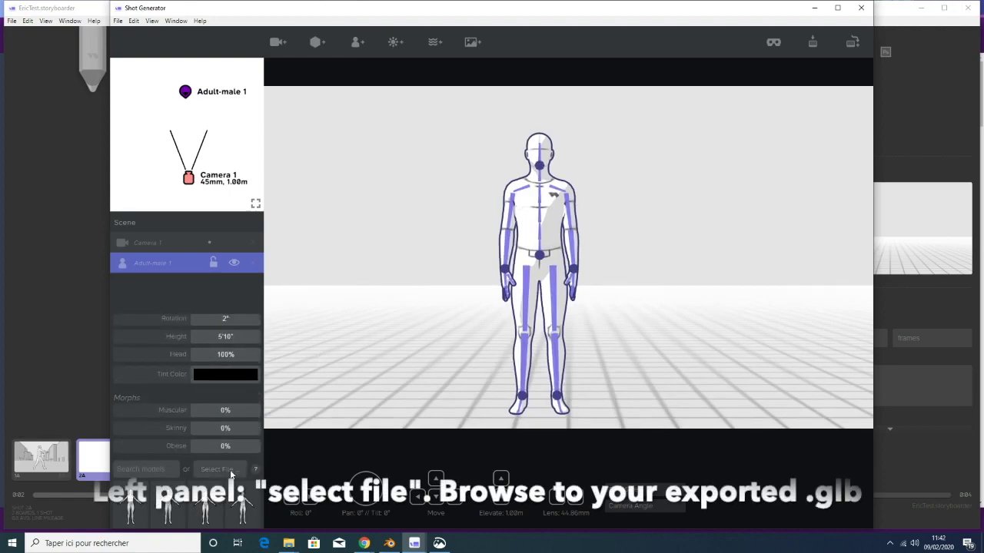
click(218, 468)
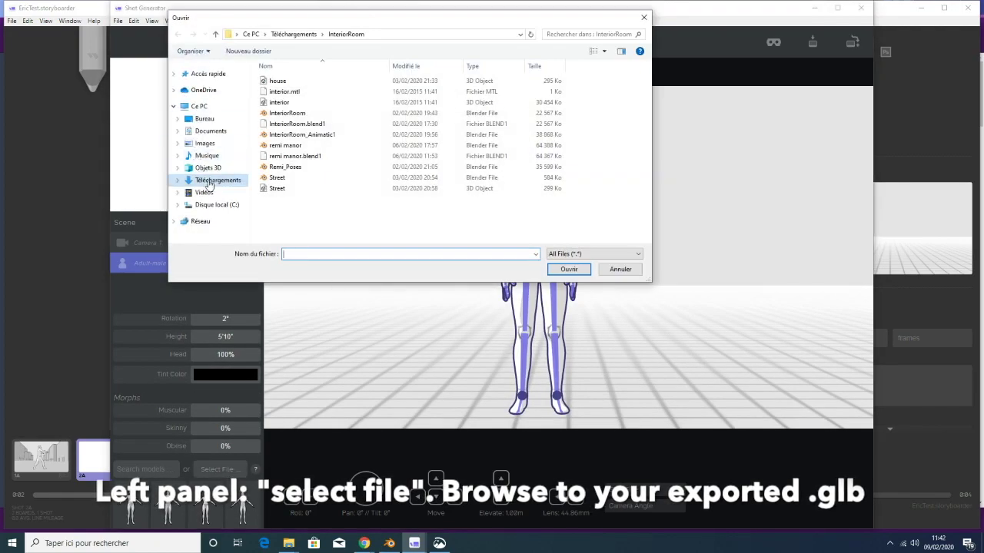
Load EricDemoVideoToStoryboarder from C:\EricDemoVideo as the character's model
click(219, 204)
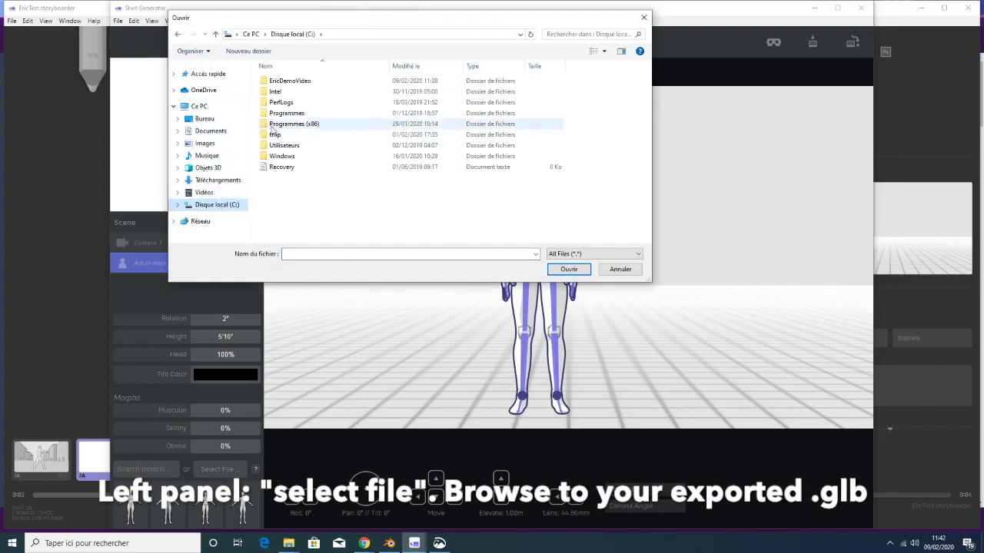
double_click(290, 81)
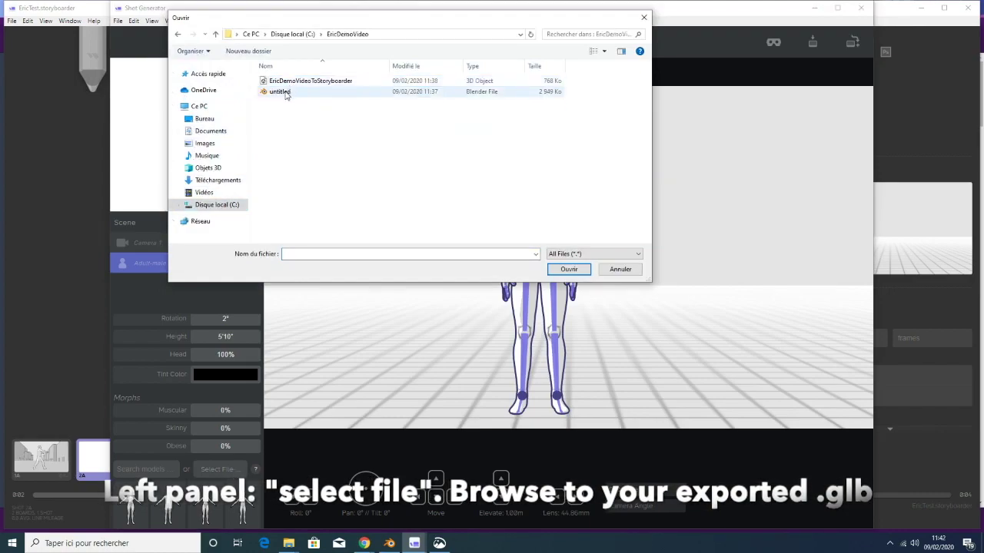
click(287, 82)
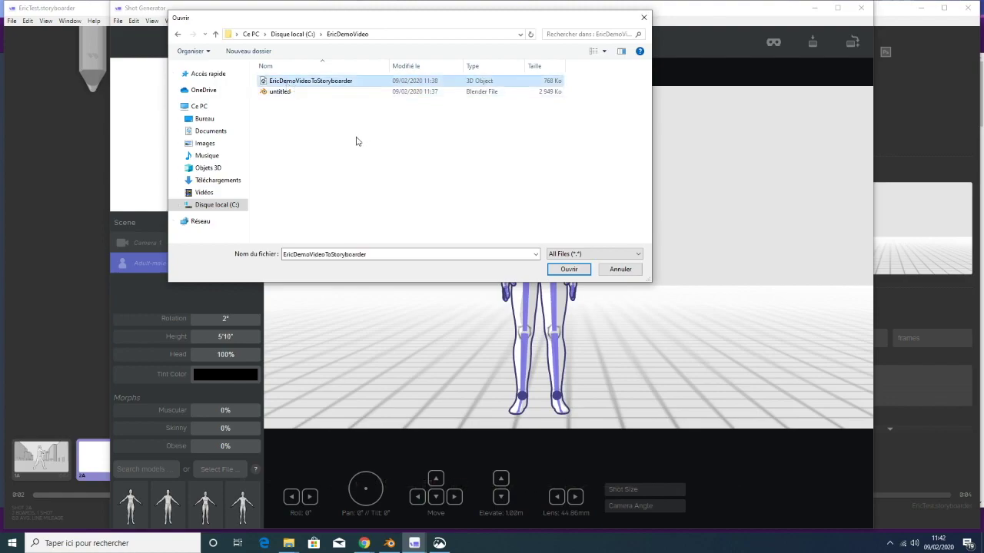
click(577, 274)
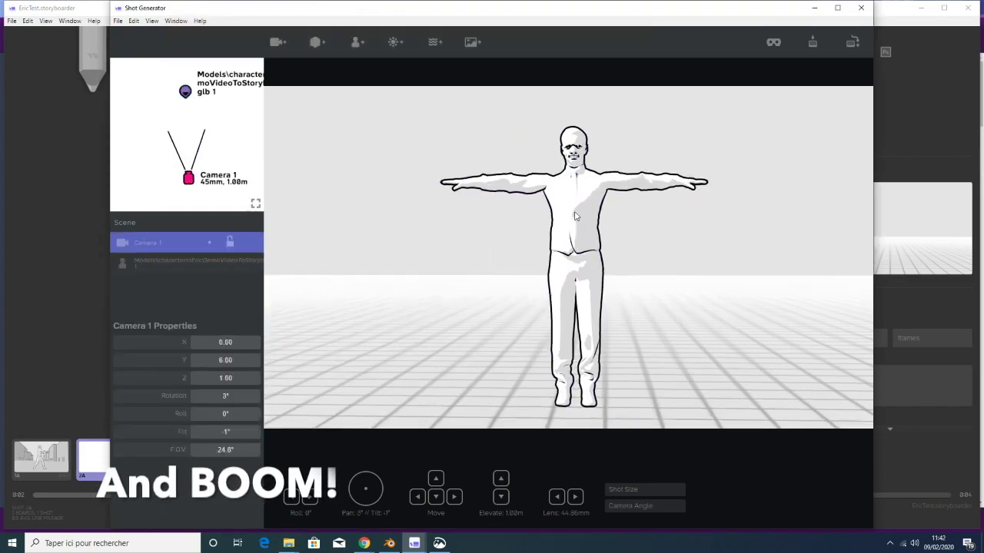
Rotate both shoulder bones to stretch the character's arms forward, then place Camera 1 at its side
click(535, 191)
click(536, 186)
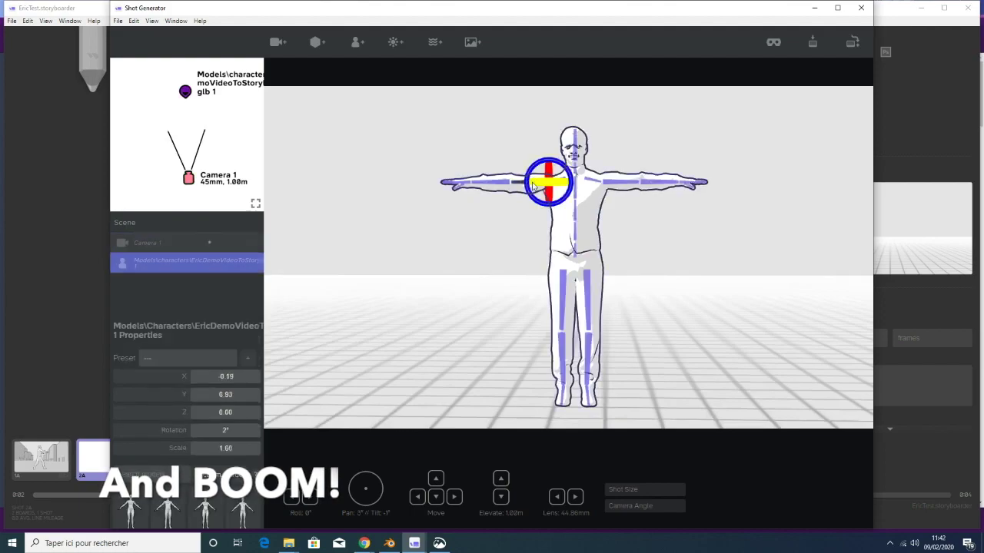
drag(552, 183, 611, 191)
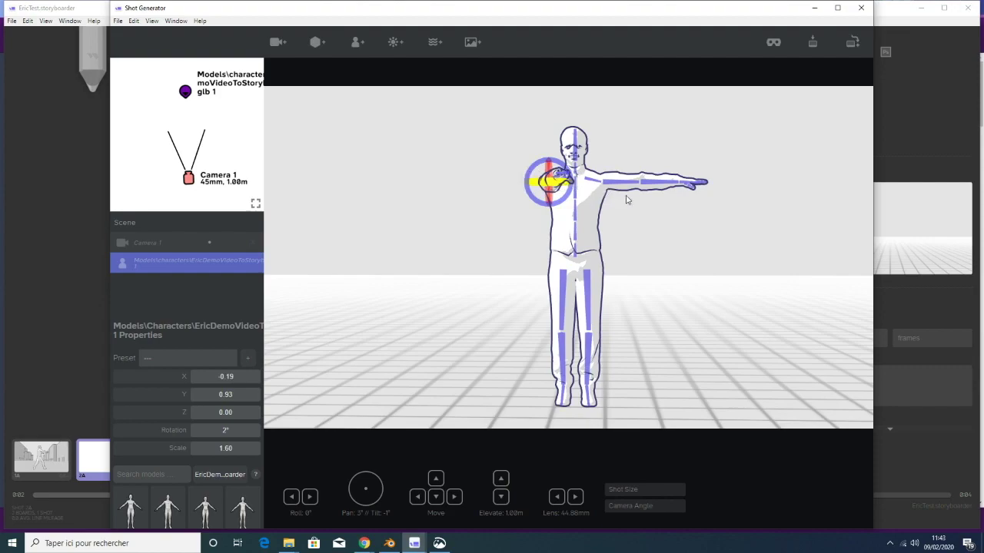
click(625, 184)
drag(614, 185, 545, 198)
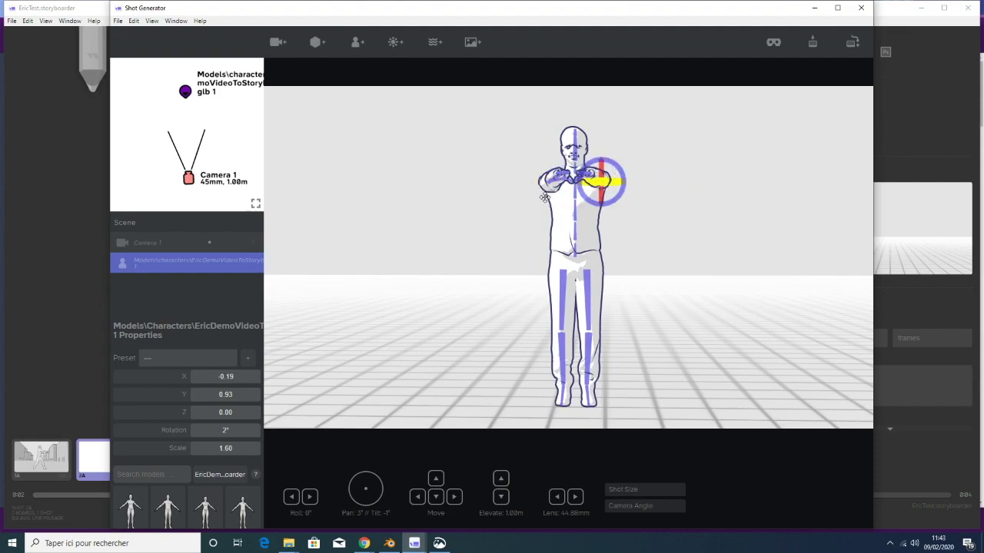
drag(188, 178, 141, 160)
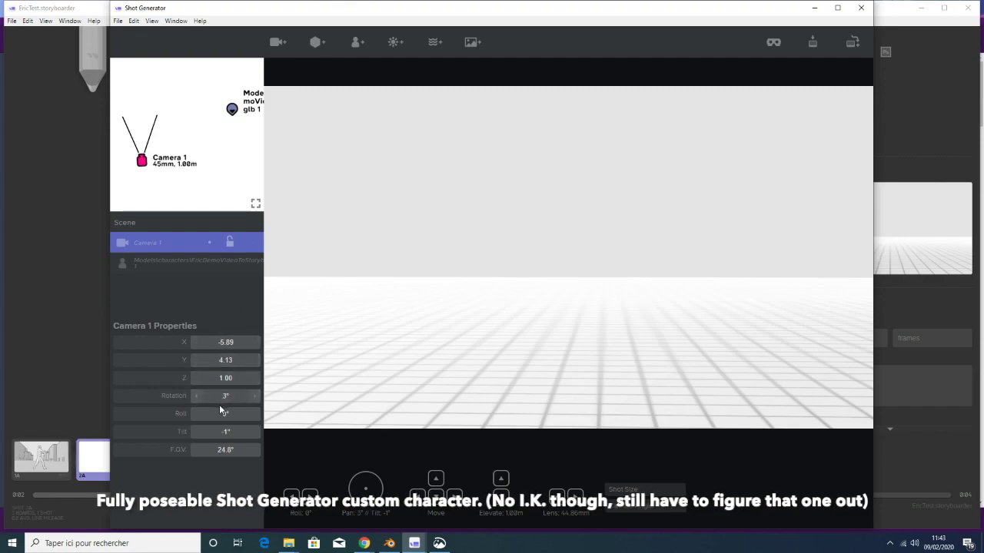
mouse_move(223, 396)
mouse_down()
mouse_move(498, 280)
mouse_move(551, 278)
mouse_up()
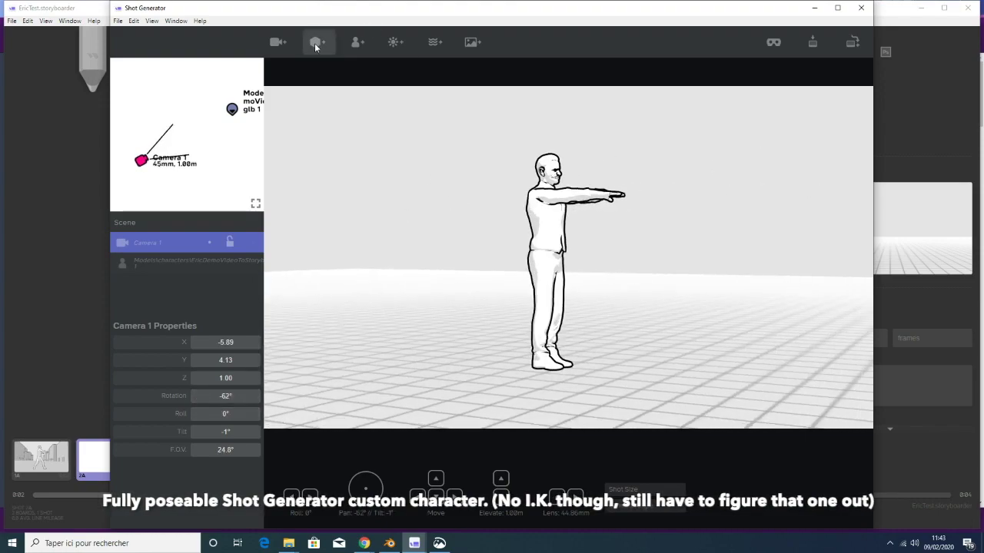
Swing one leg forward at the hip, straighten it at the knee, and add a box
click(547, 348)
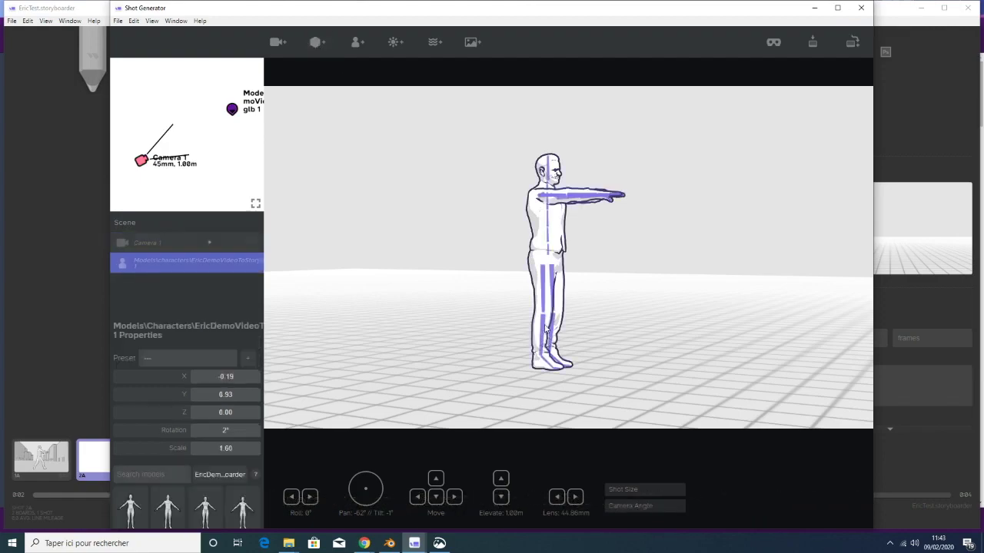
click(542, 307)
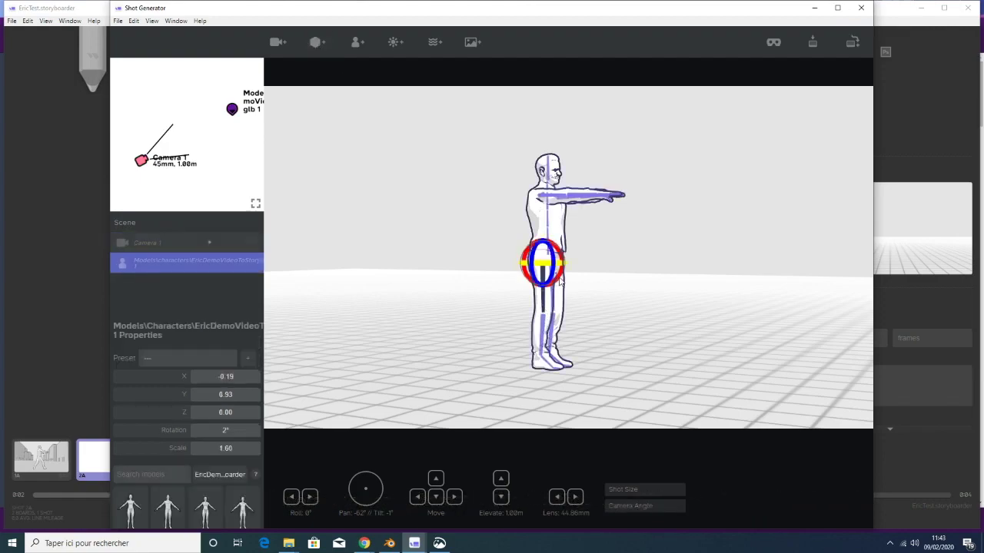
drag(558, 282, 573, 265)
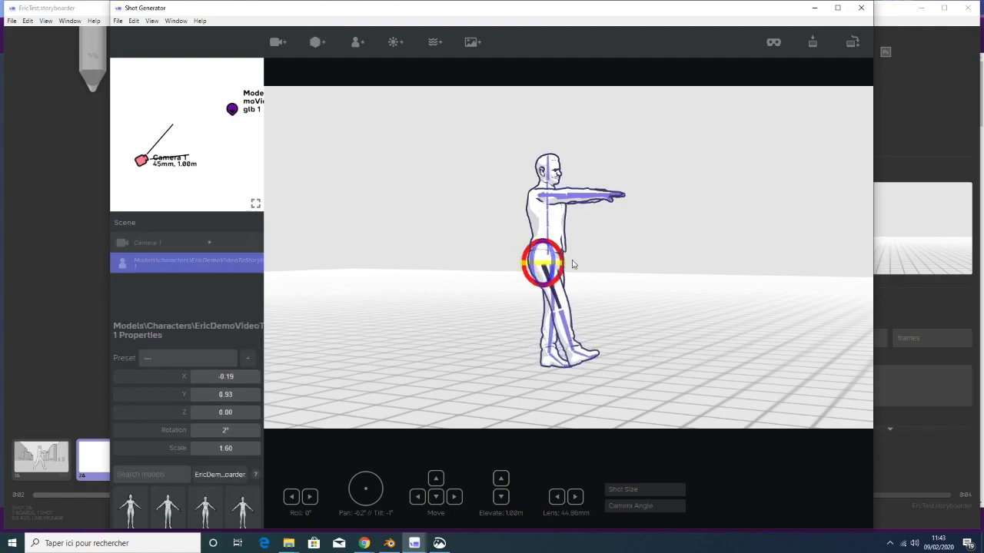
click(565, 324)
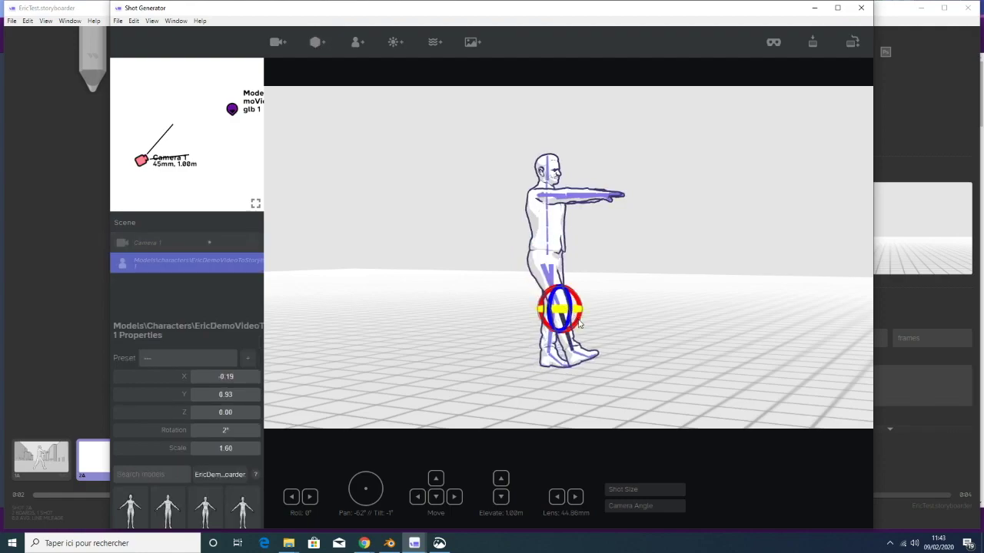
drag(579, 325, 530, 344)
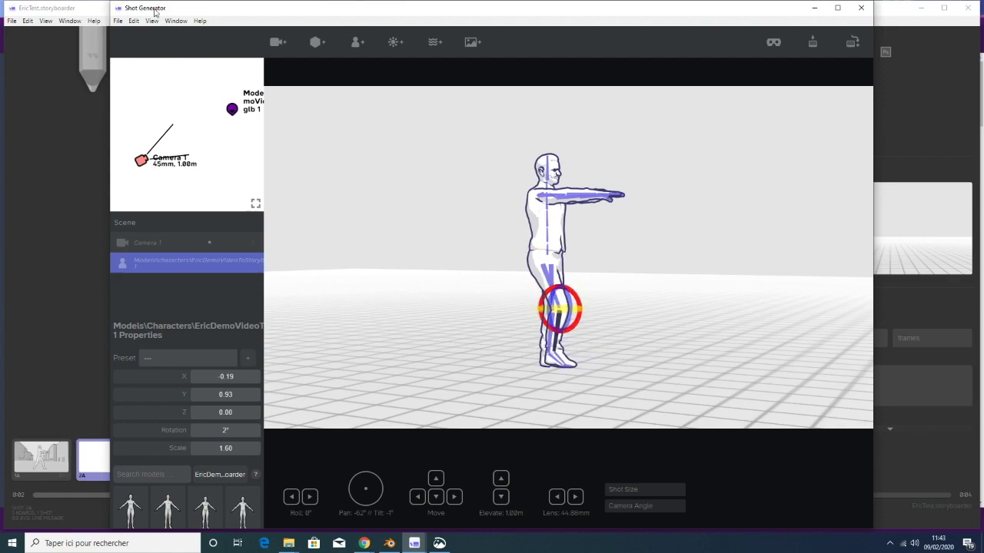
click(316, 45)
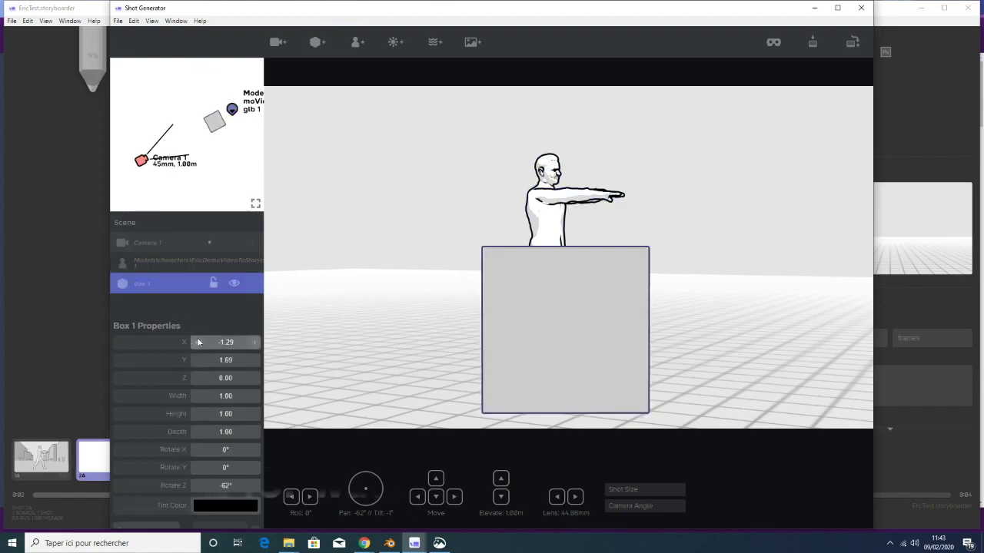
Use Select File in Box 1's properties panel to browse for a custom model
scroll(211, 322, down, 3)
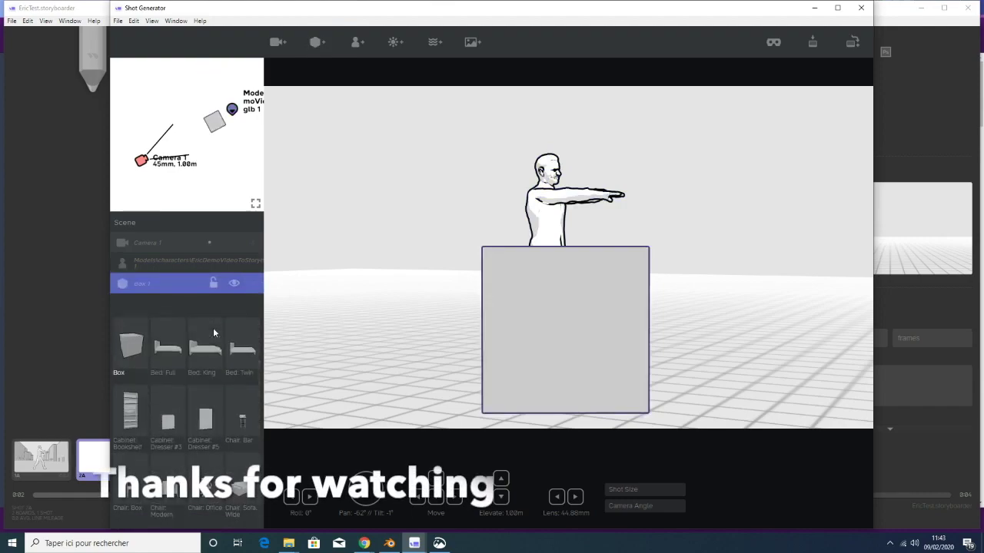
scroll(214, 328, up, 3)
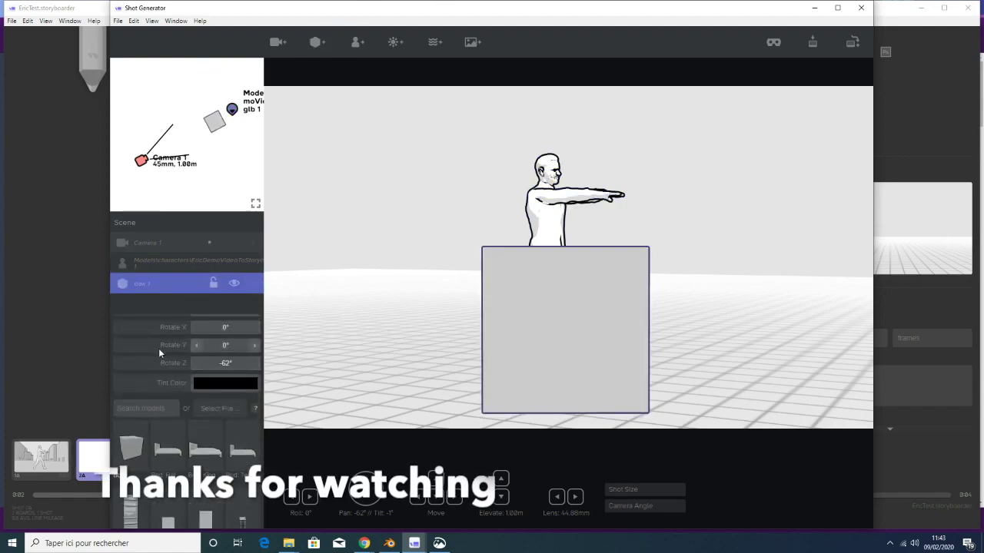
click(221, 407)
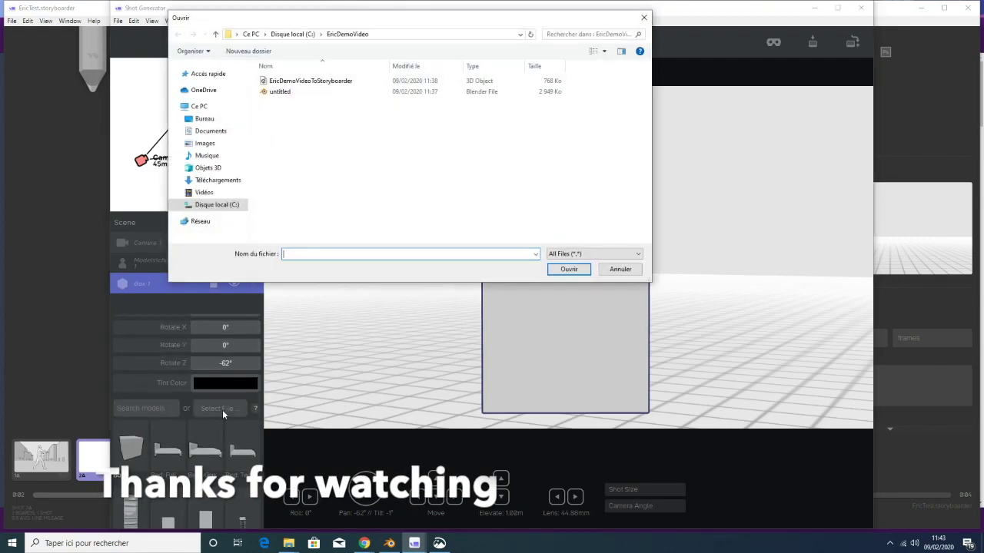
Load the Street 3D object from Téléchargements > InteriorRoom as the box's model
click(219, 179)
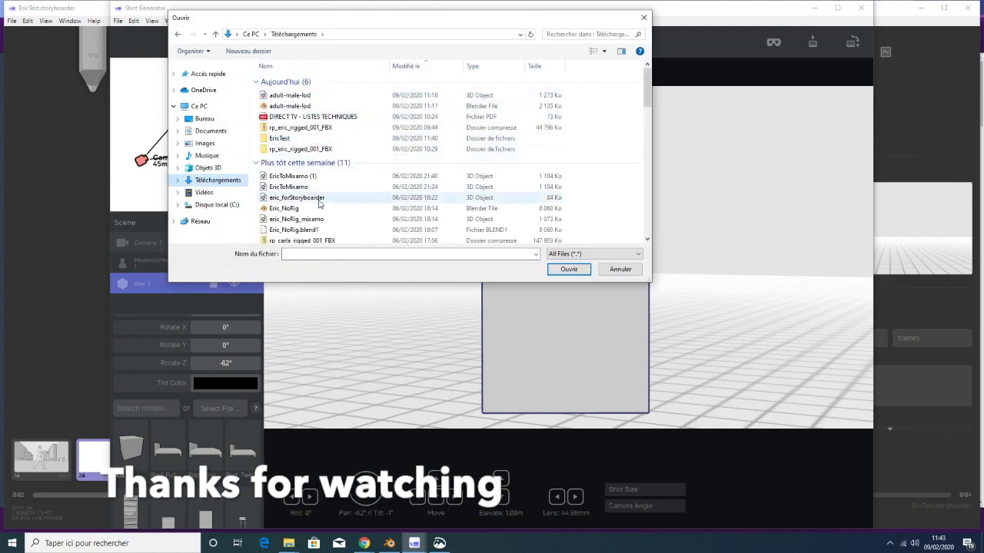
scroll(329, 217, down, 3)
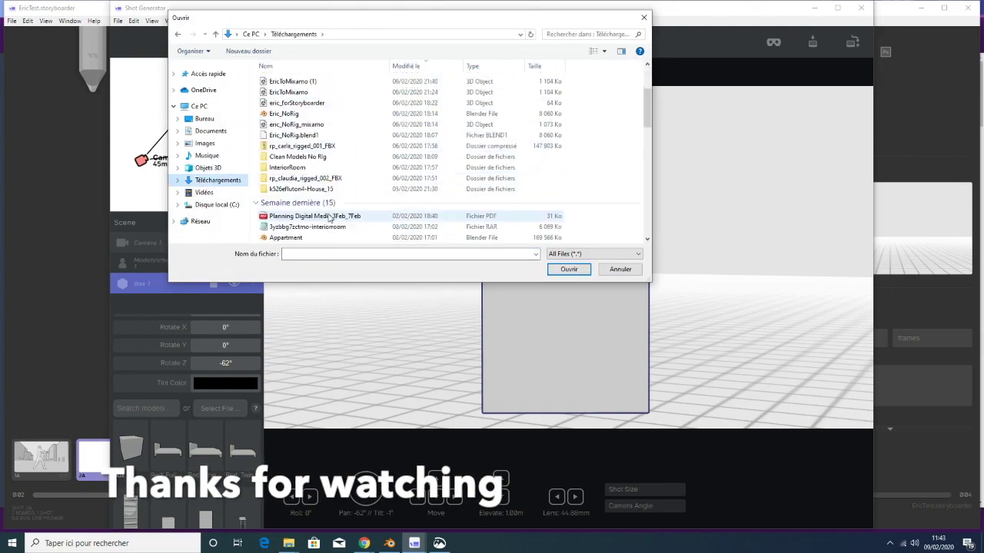
double_click(288, 168)
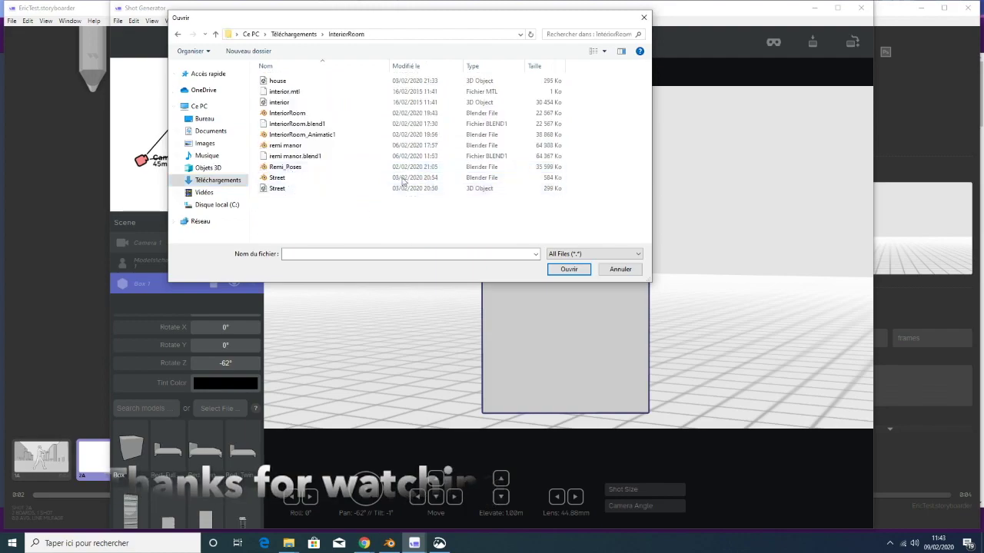
click(296, 190)
click(579, 273)
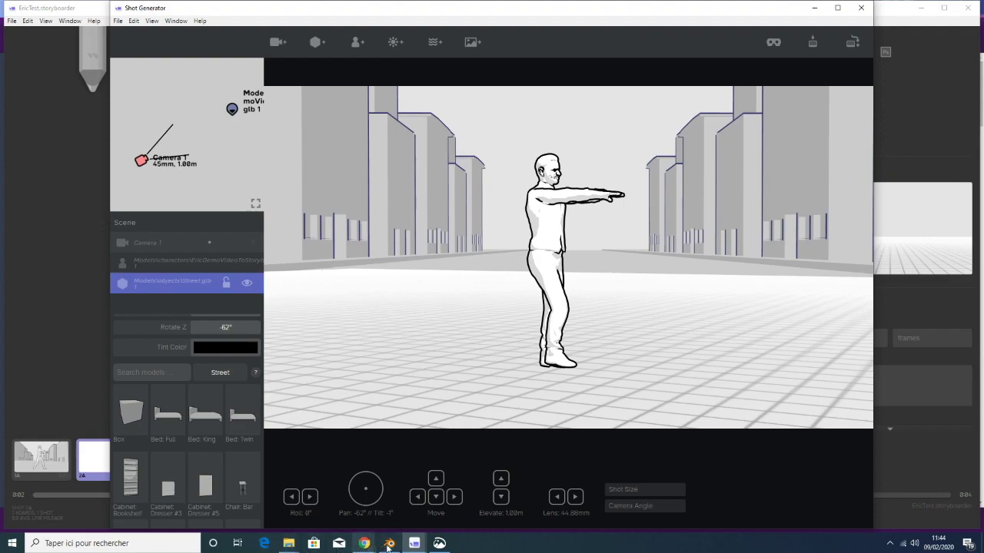
mouse_move(389, 543)
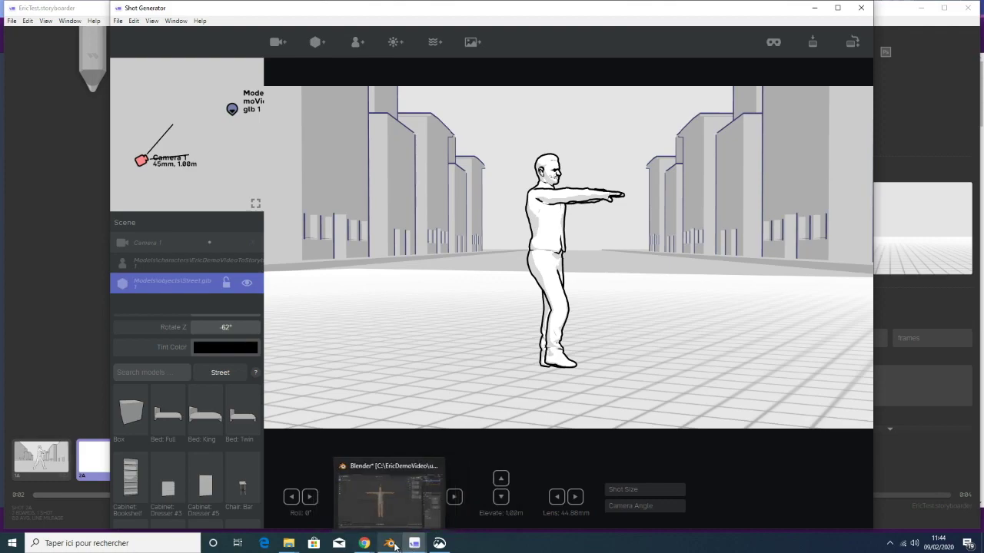
click(408, 513)
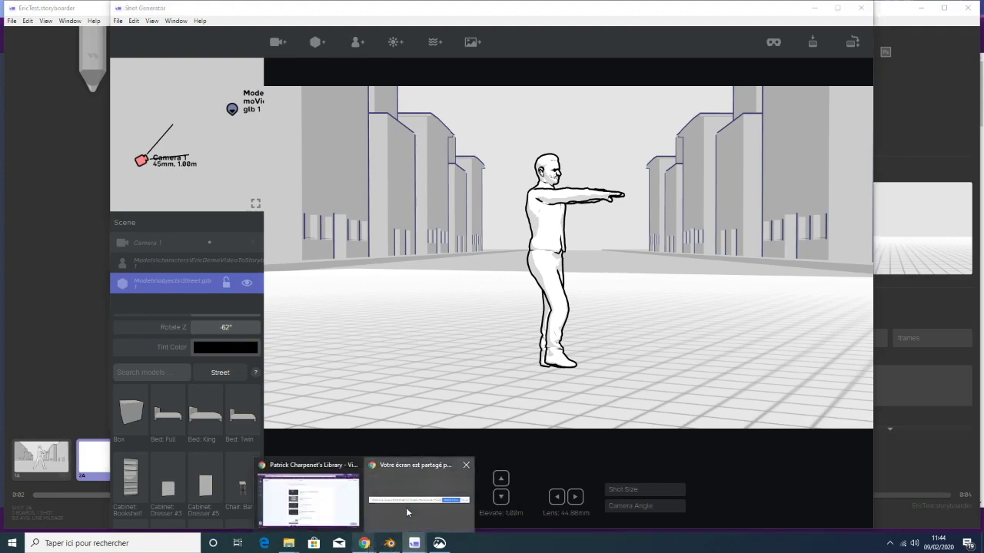